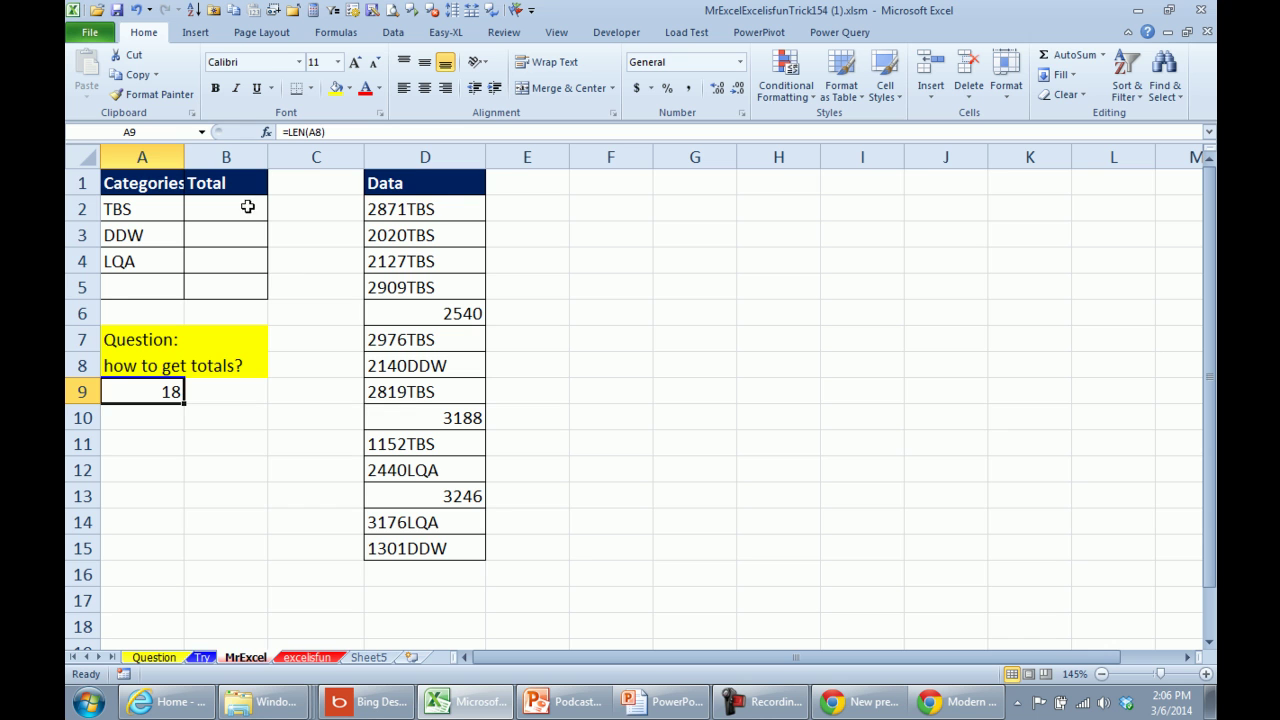
# - Split the data in D2:D15 into two columns using Text to Columns, fixed width, with a break after the fourth character
pyautogui.click(384, 205)
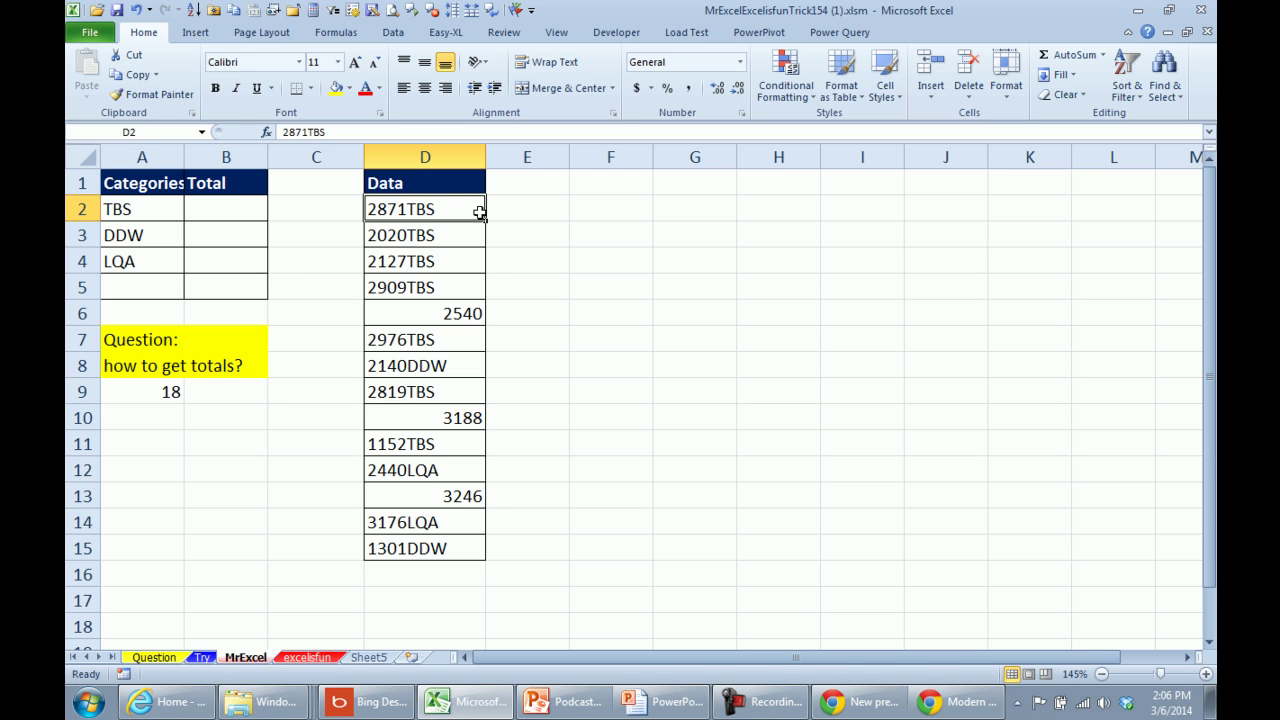
pyautogui.hotkey('ctrl', 'shift', 'Down')
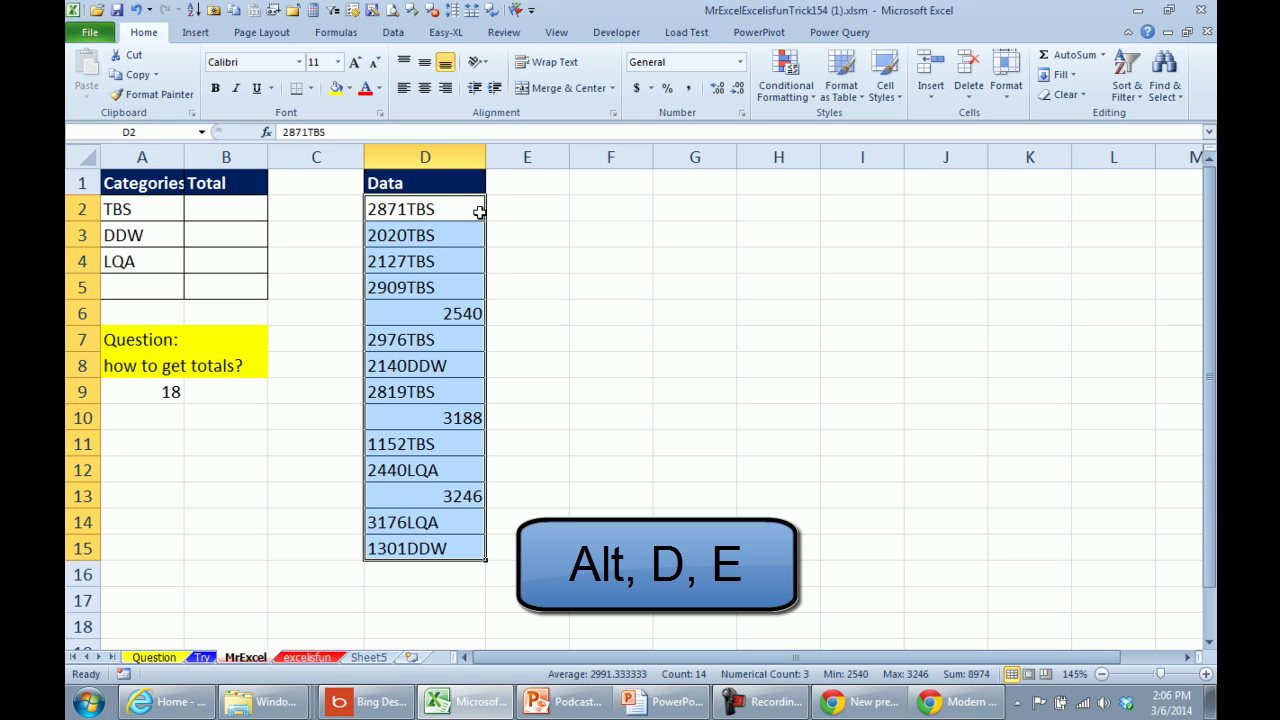
pyautogui.hotkey('alt', 'd')
pyautogui.press('e')
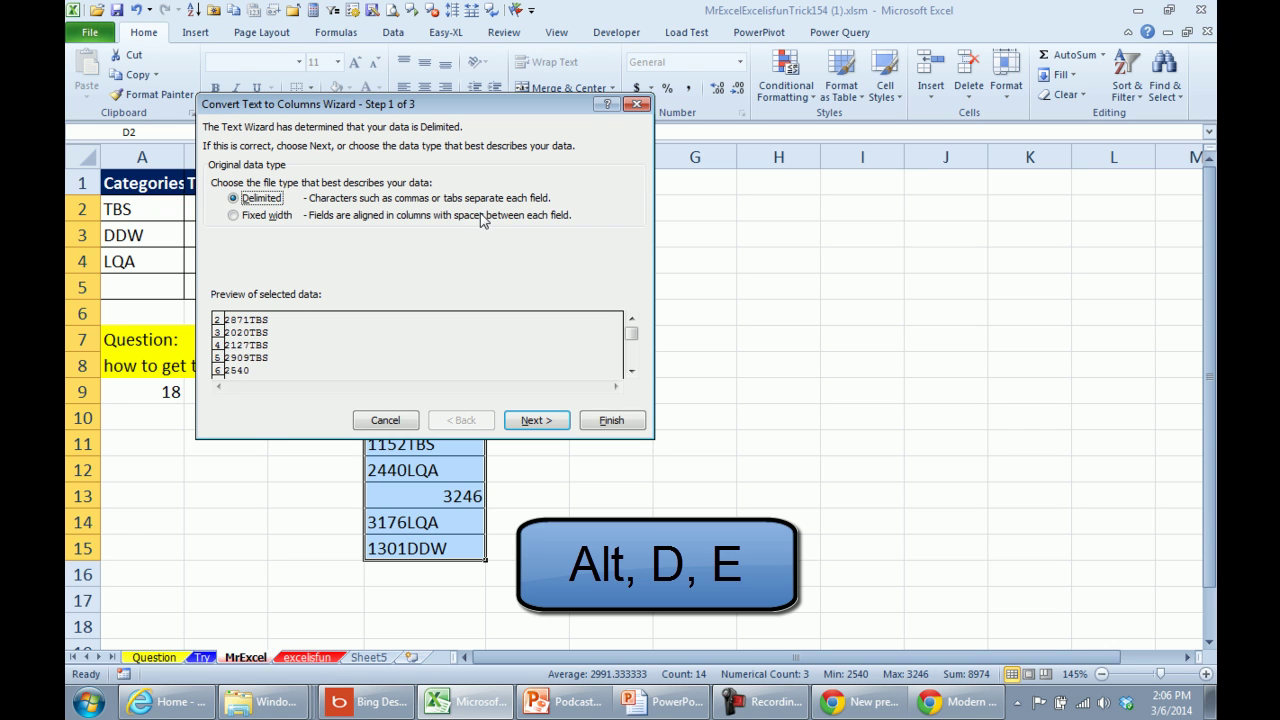
pyautogui.click(248, 216)
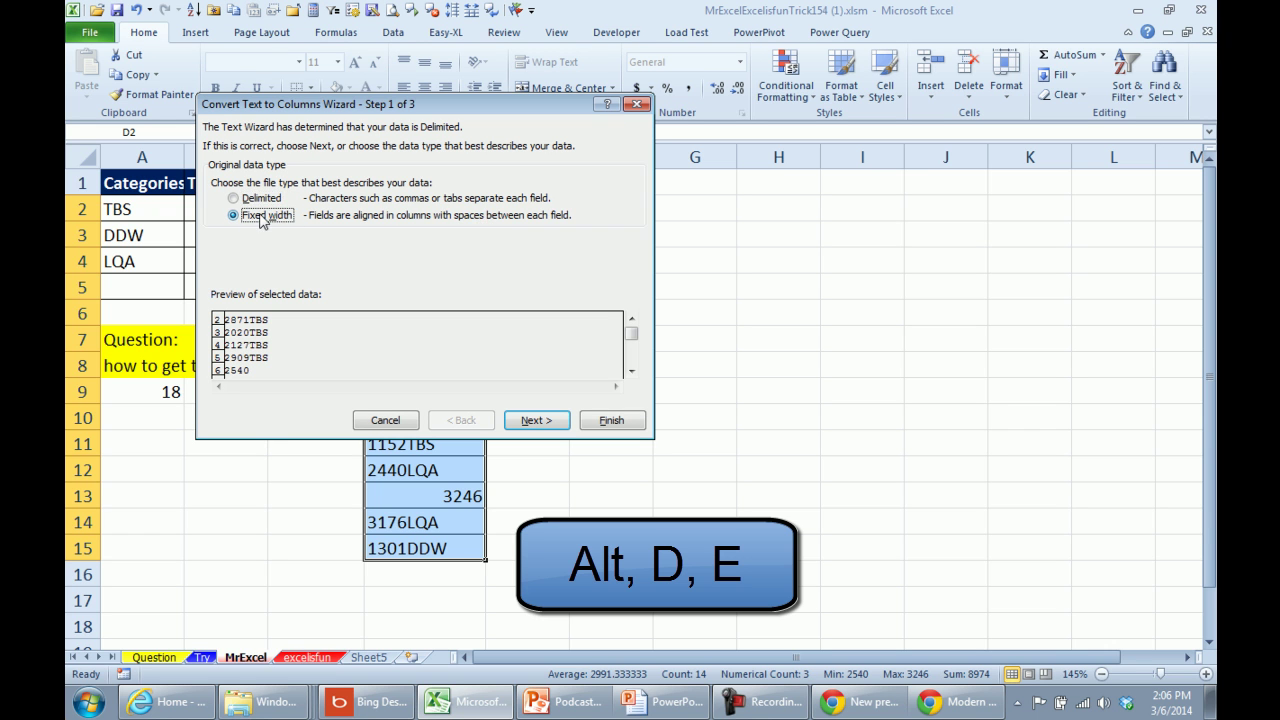
pyautogui.click(535, 421)
pyautogui.click(238, 346)
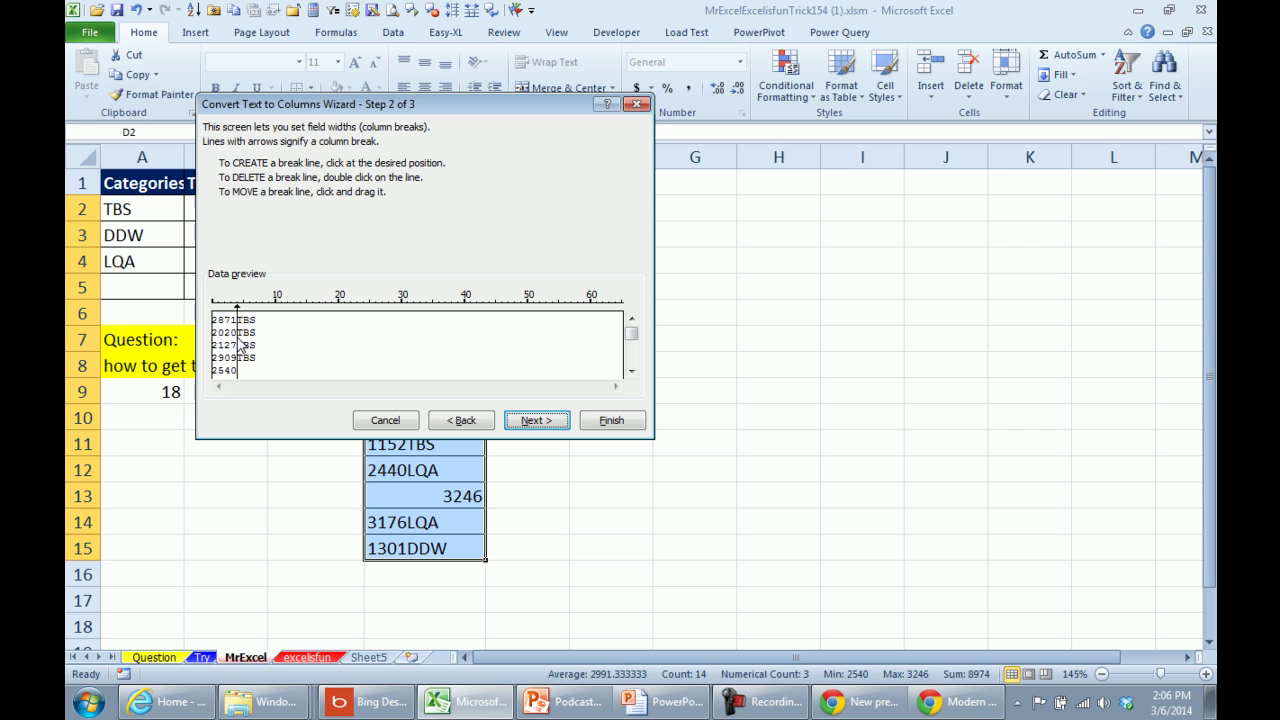
pyautogui.click(611, 420)
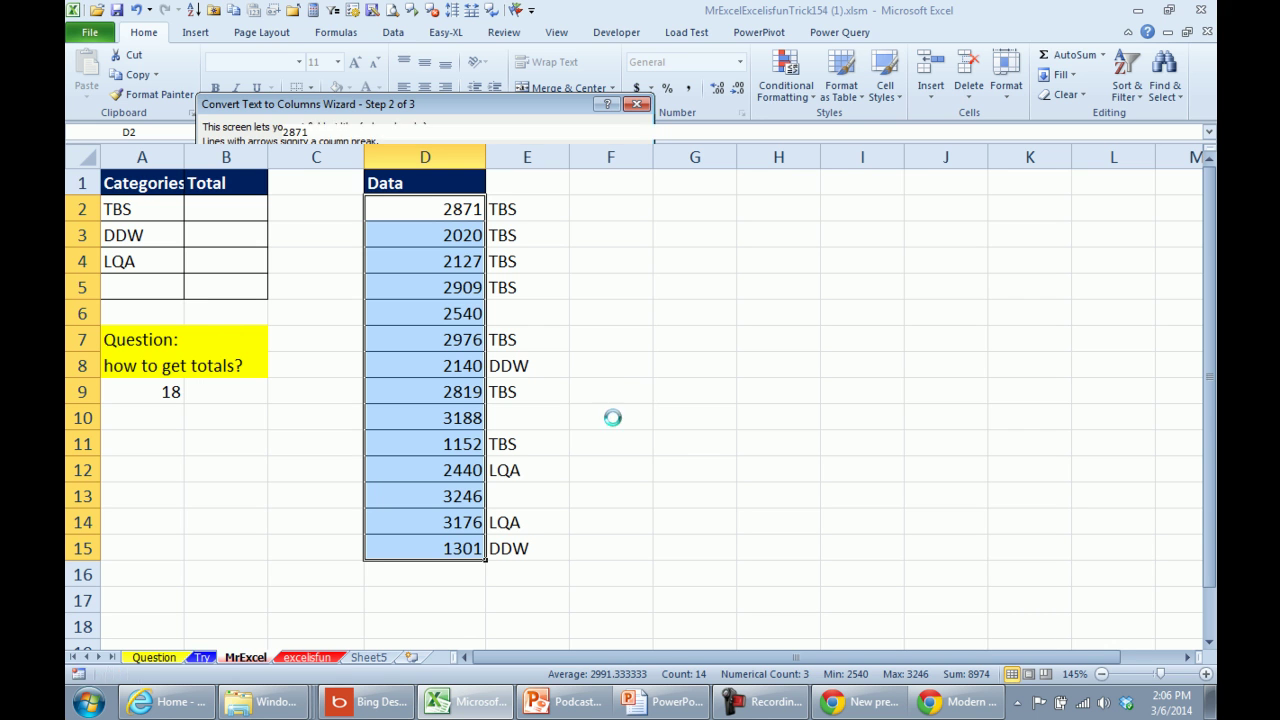
# - Enter the heading Cat in cell E1 above the split-off category codes
pyautogui.click(516, 182)
pyautogui.write('Cat')
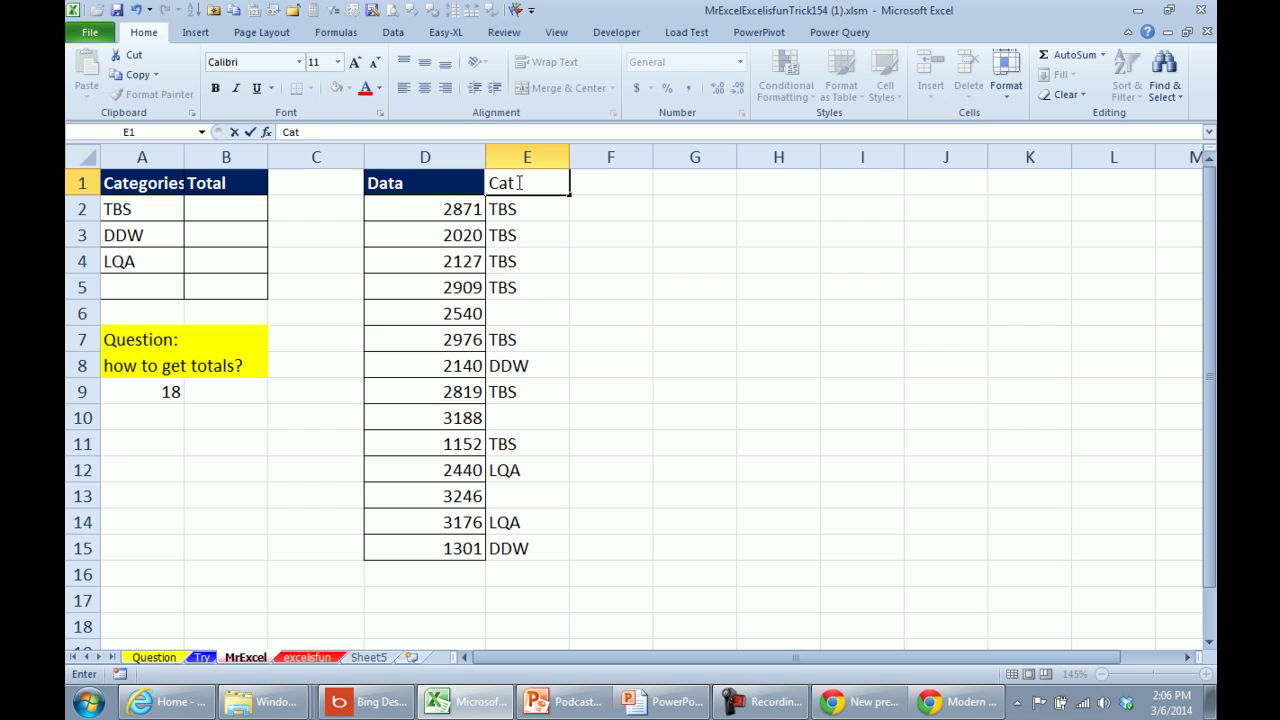
pyautogui.press('Left')
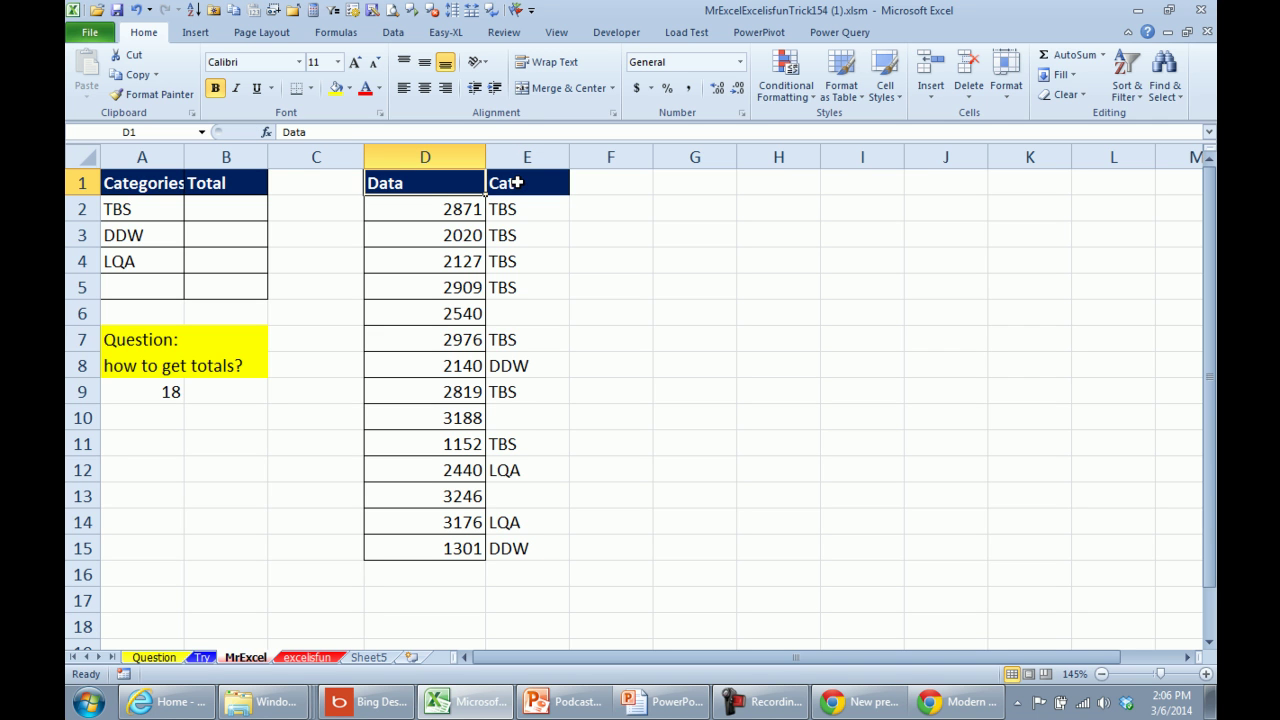
# - Create a PivotTable from D1:E15 at G1 on the existing worksheet, with Cat as row labels and Data as summed values
pyautogui.click(195, 36)
pyautogui.click(88, 68)
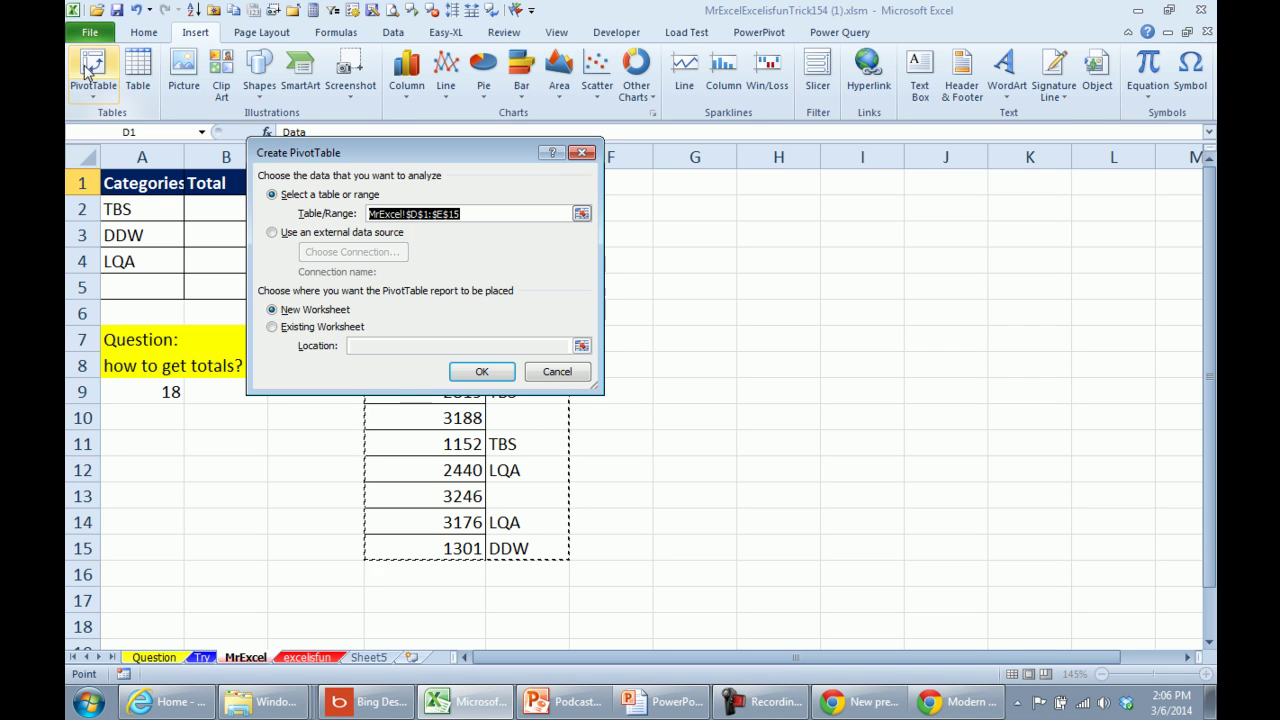
pyautogui.click(272, 327)
pyautogui.click(663, 183)
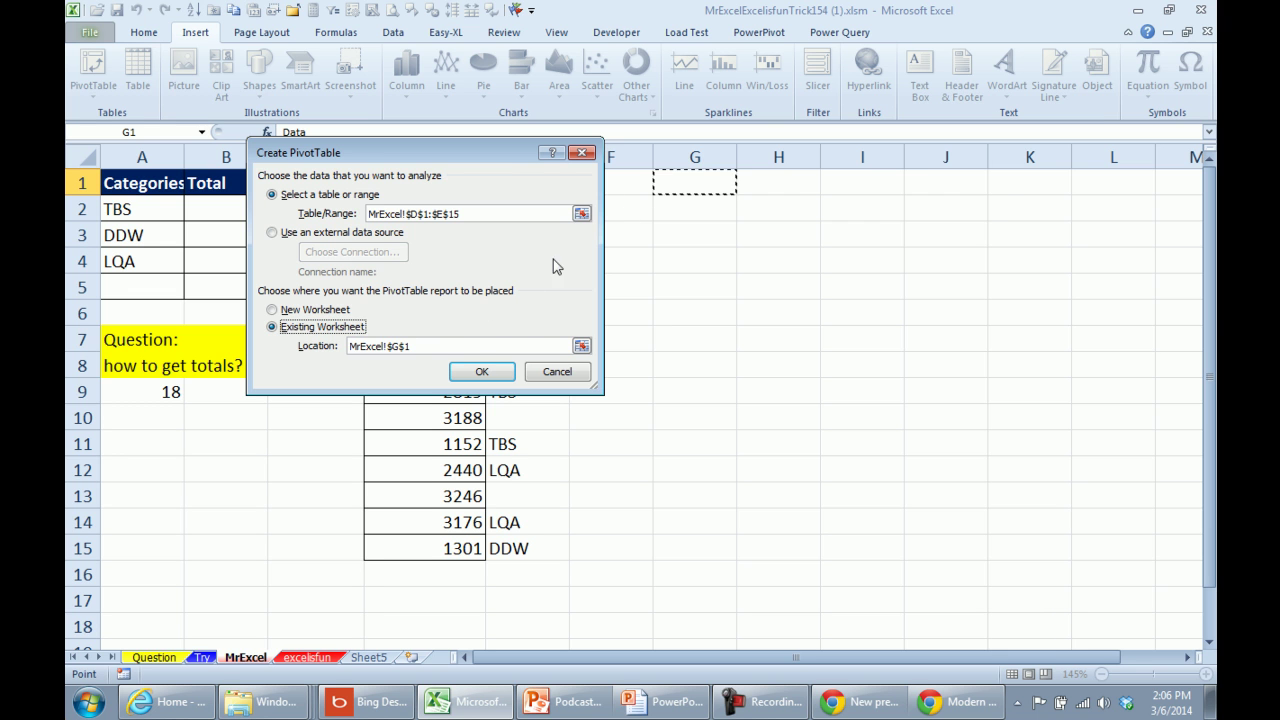
pyautogui.click(481, 371)
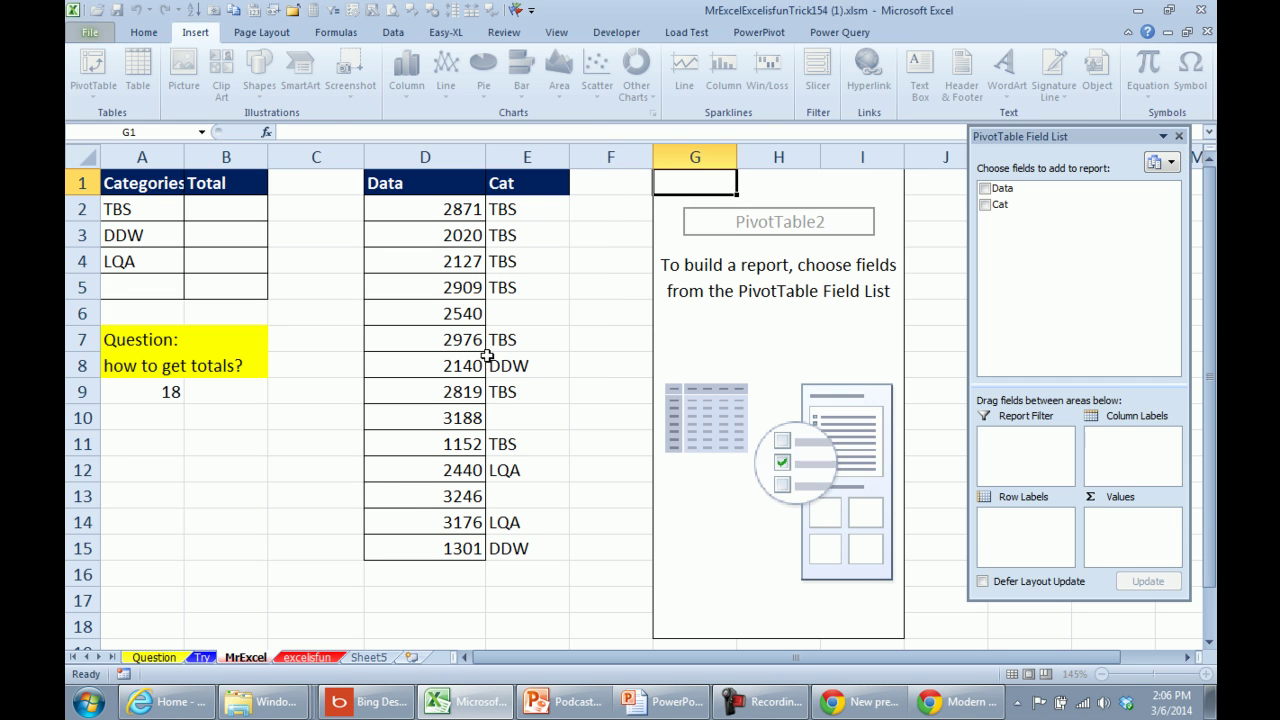
pyautogui.click(985, 205)
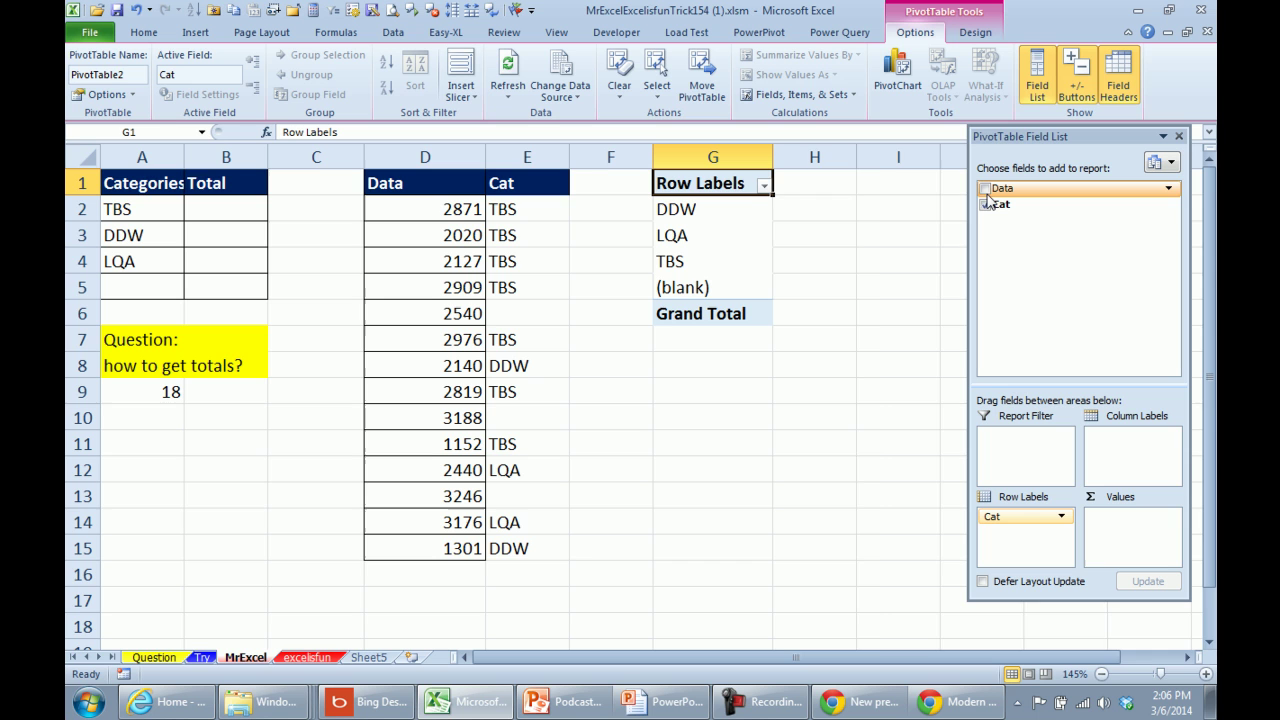
pyautogui.click(985, 189)
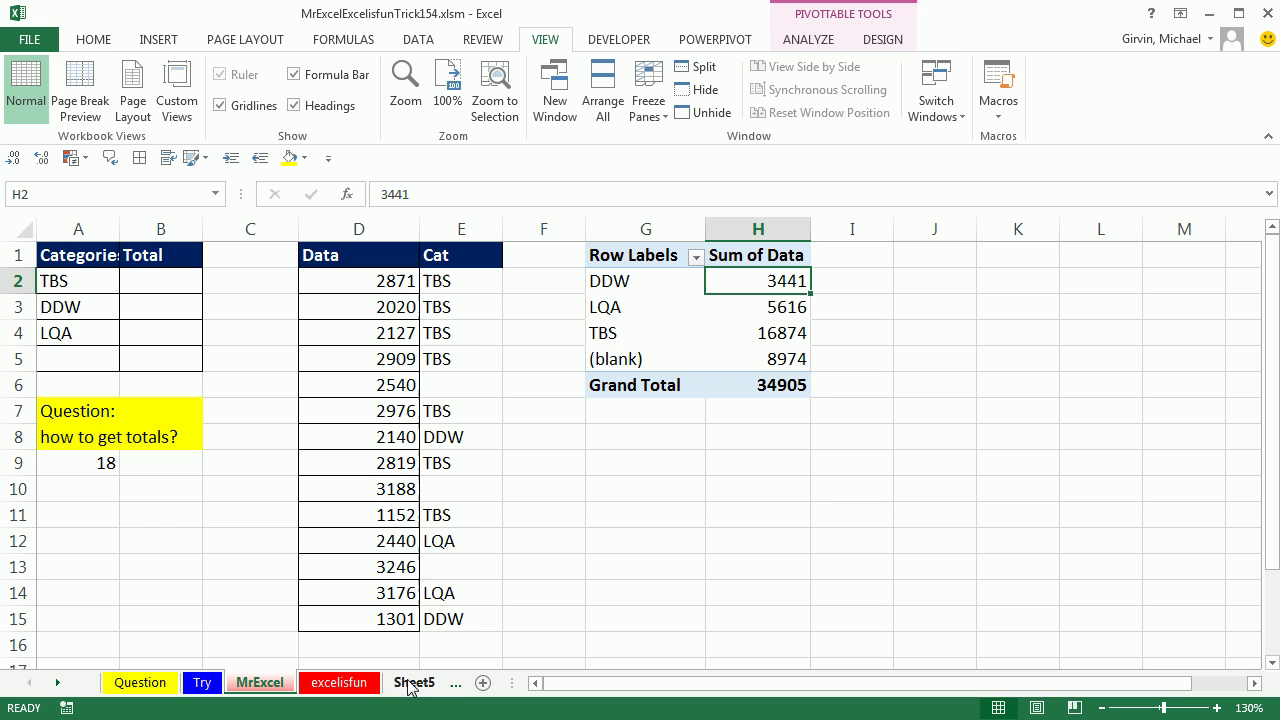
# - On the excelisfun sheet, enter the heading Helper in cell E1 beside the Data column
pyautogui.click(340, 682)
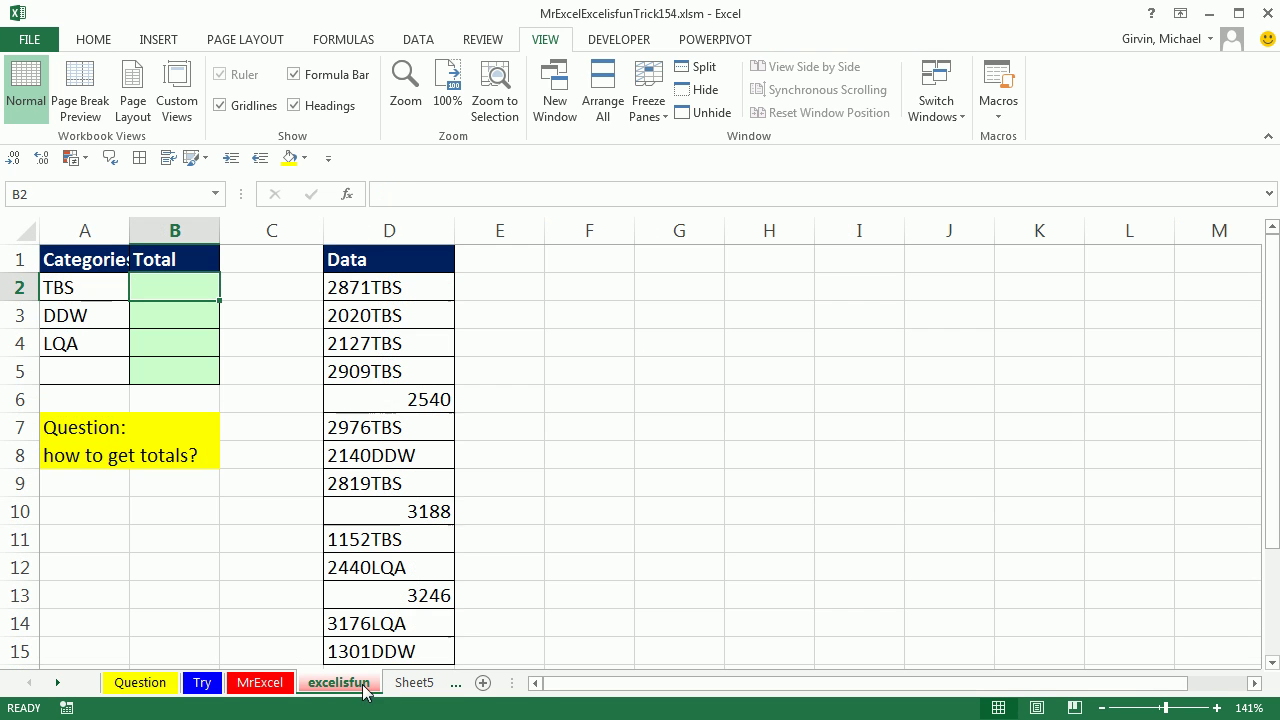
pyautogui.click(502, 267)
pyautogui.write('Helper')
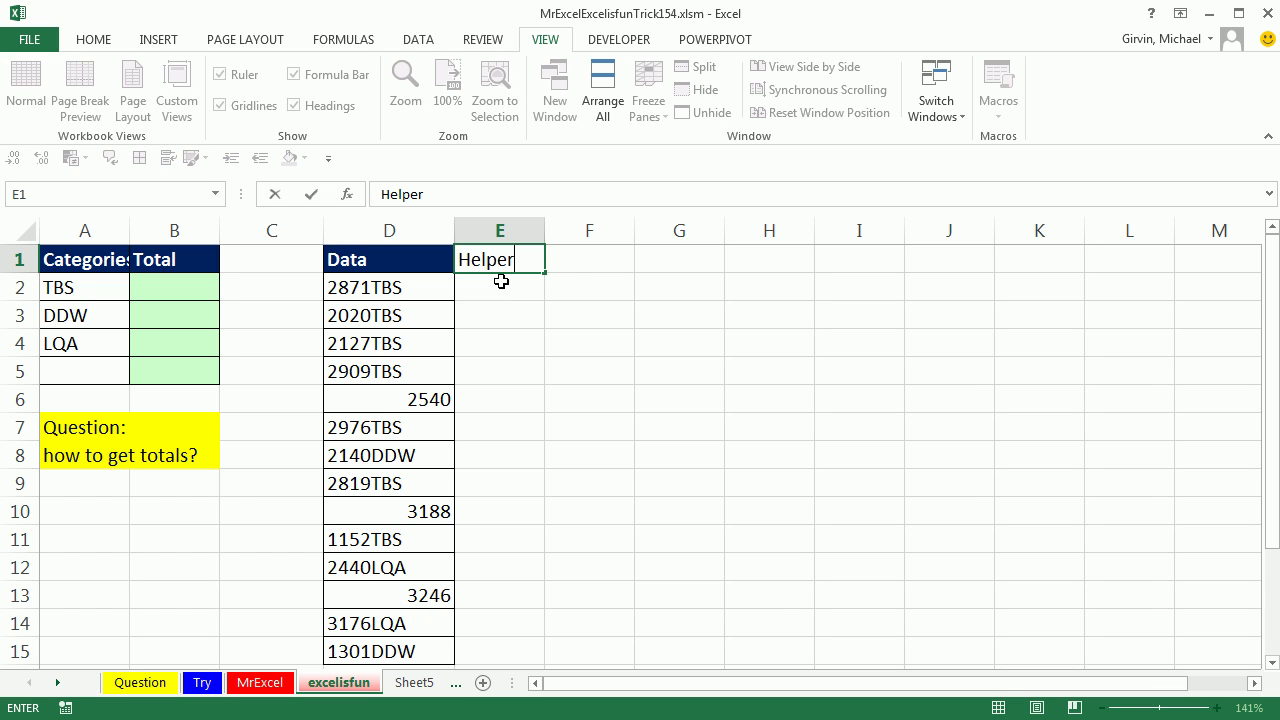
pyautogui.press('Return')
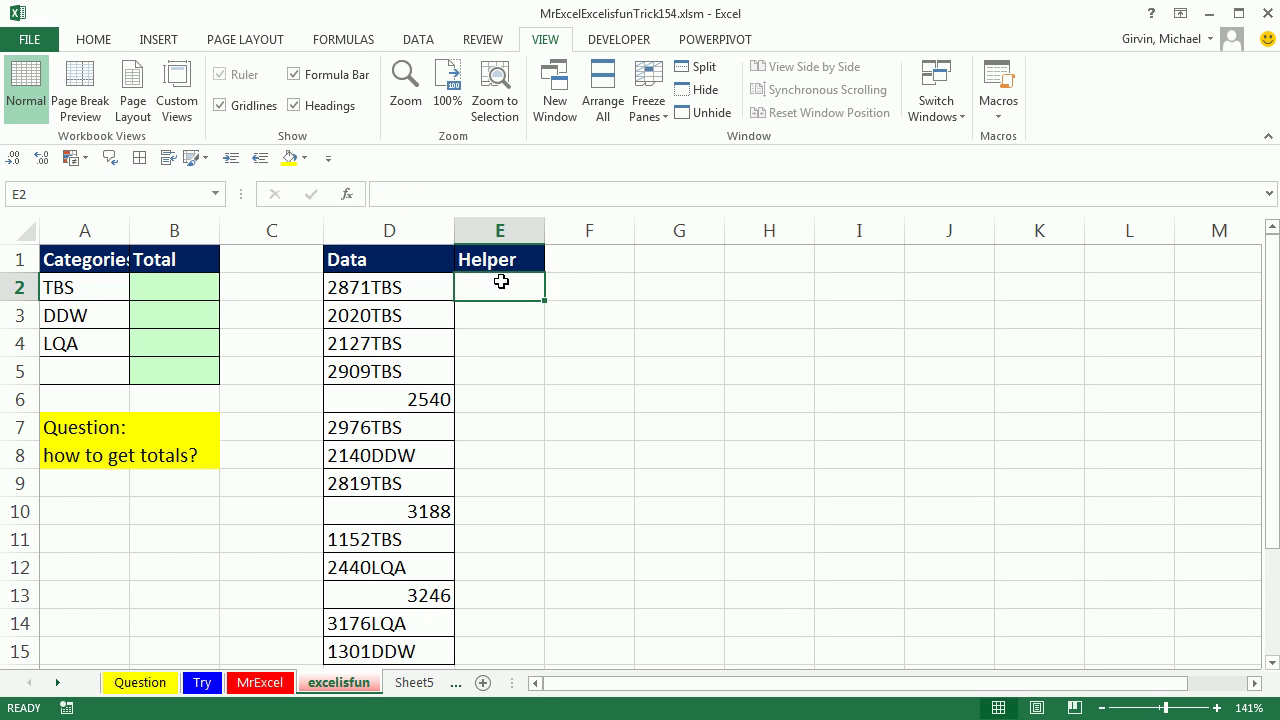
# - Enter the formula =LEFT(D2,4) in E2 to extract the first four characters of the data entry
pyautogui.write('=left')
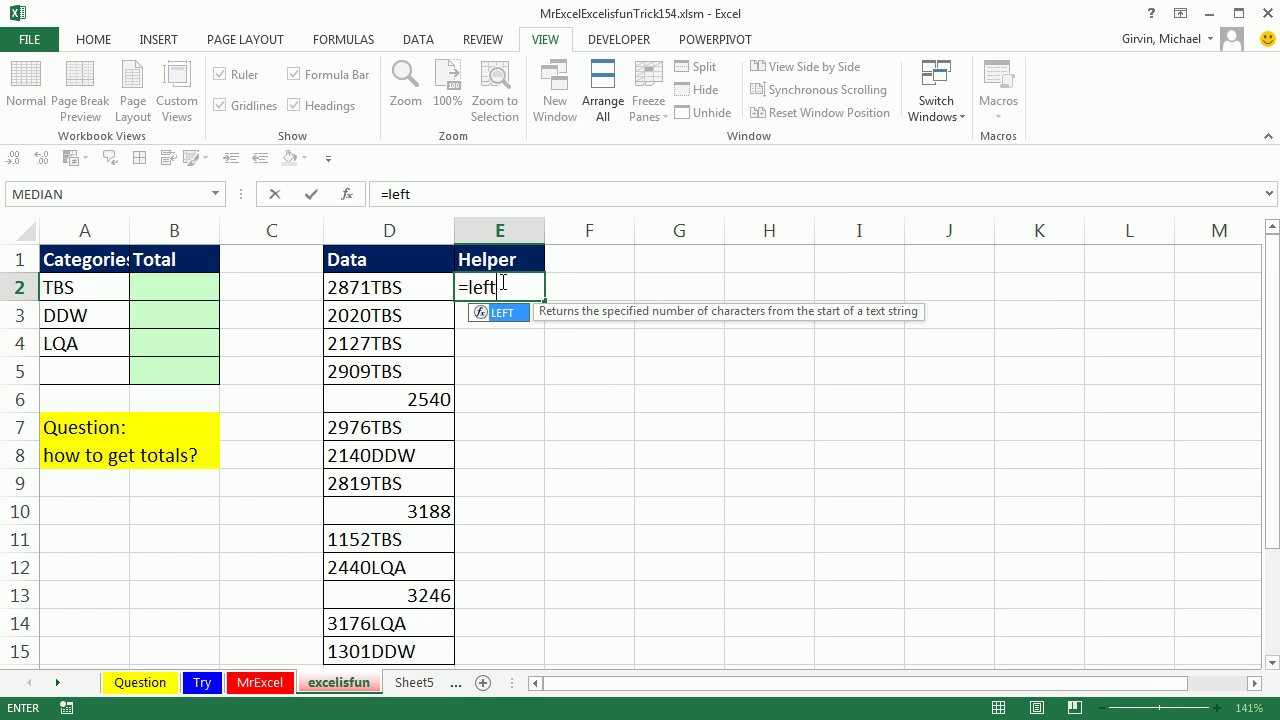
pyautogui.press('Tab')
pyautogui.press('Left')
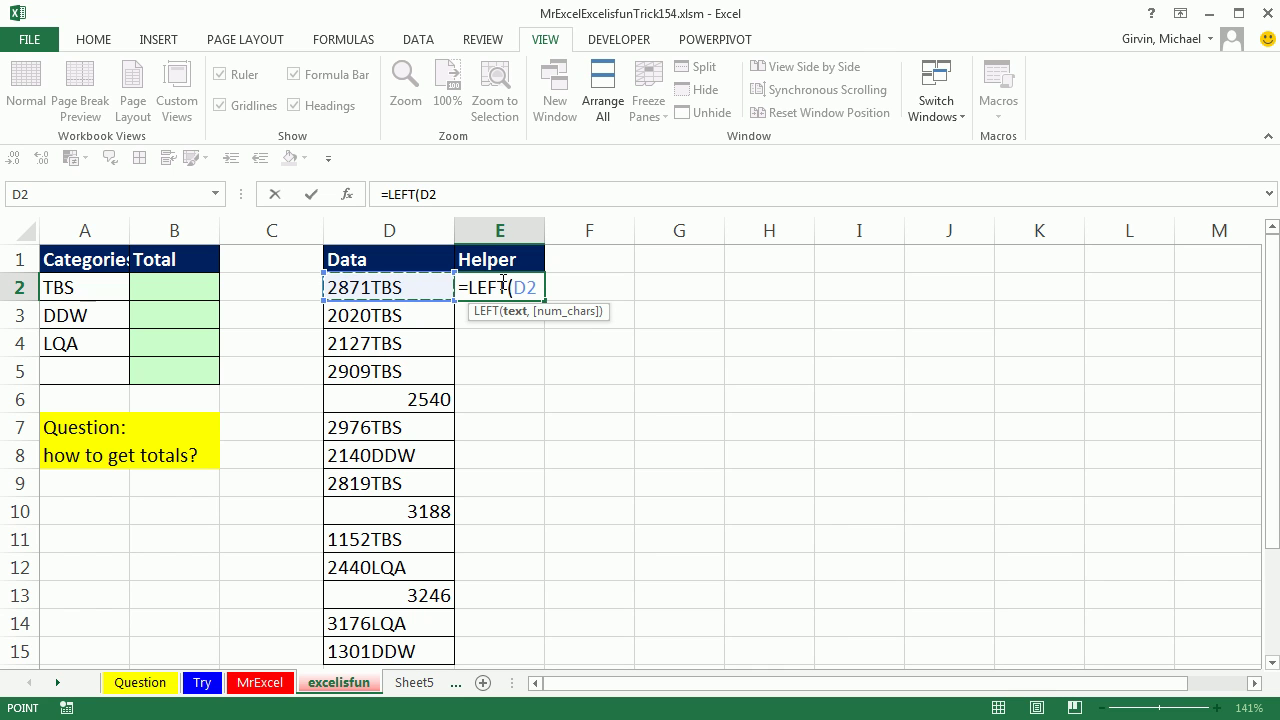
pyautogui.write(',4')
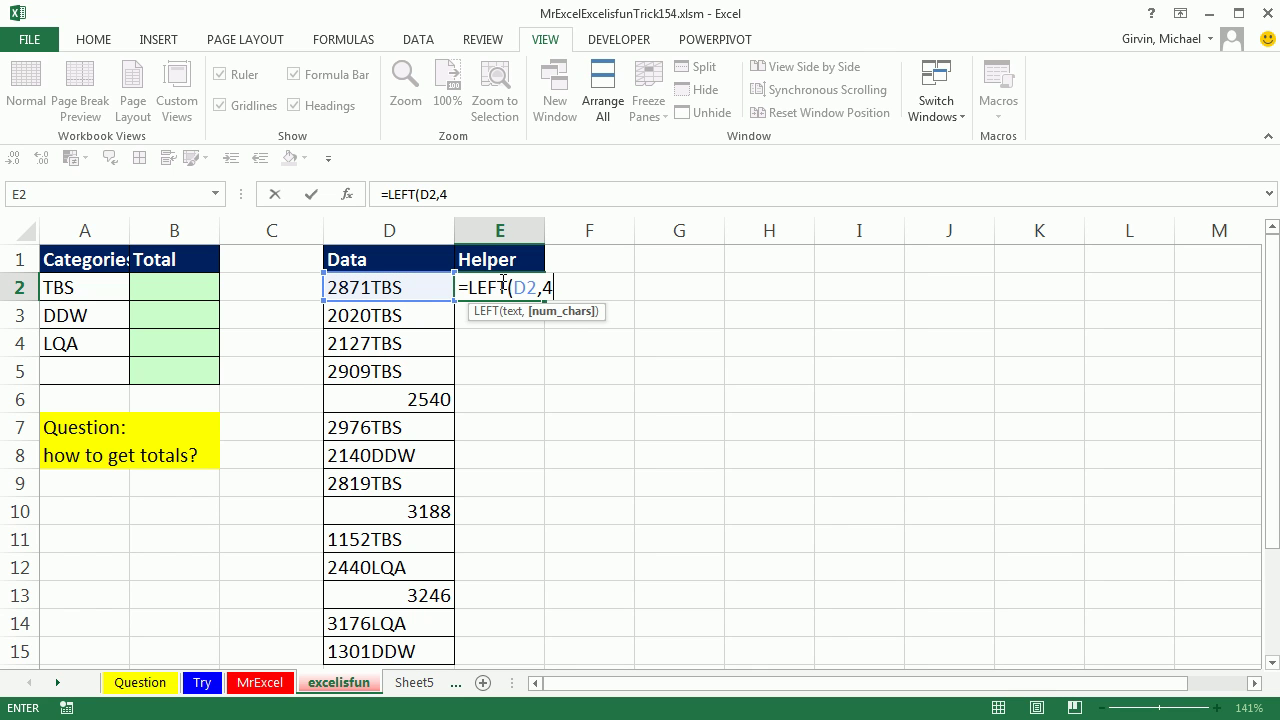
pyautogui.write(')')
pyautogui.hotkey('ctrl', 'Return')
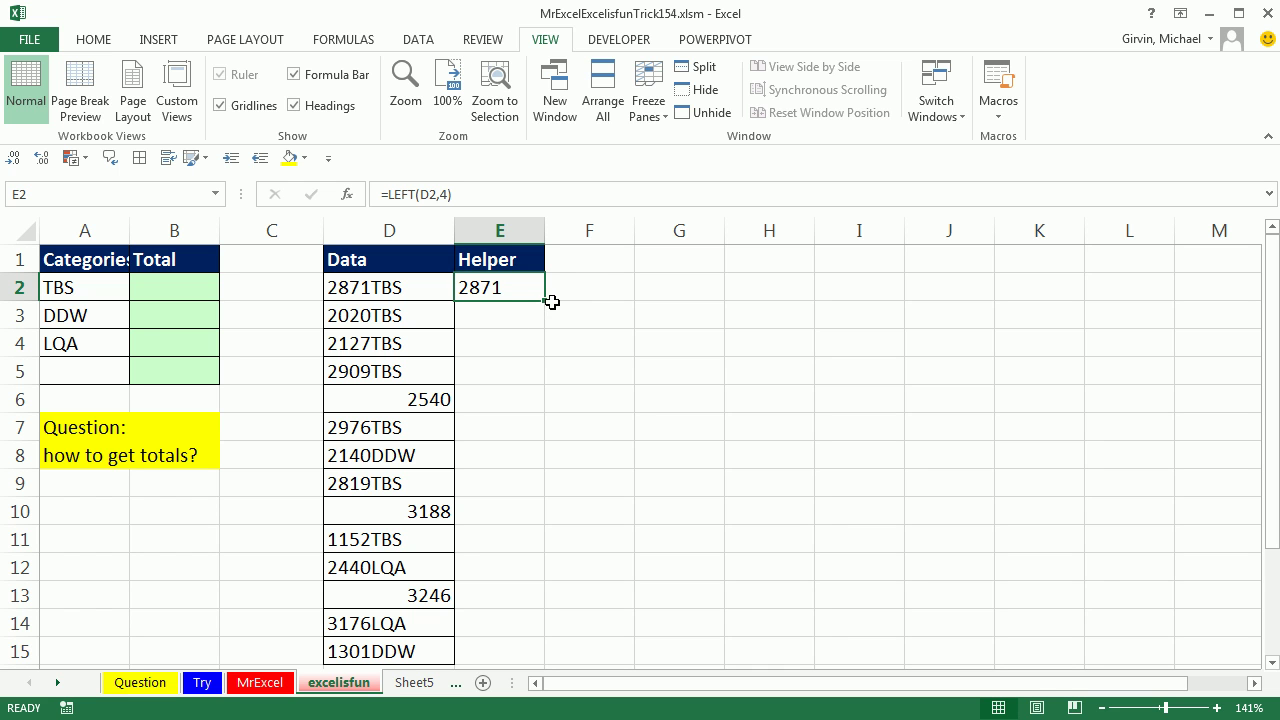
# - Append +0 to the LEFT formula in E2 to convert it to a number, and fill it down to E15
pyautogui.press('F2')
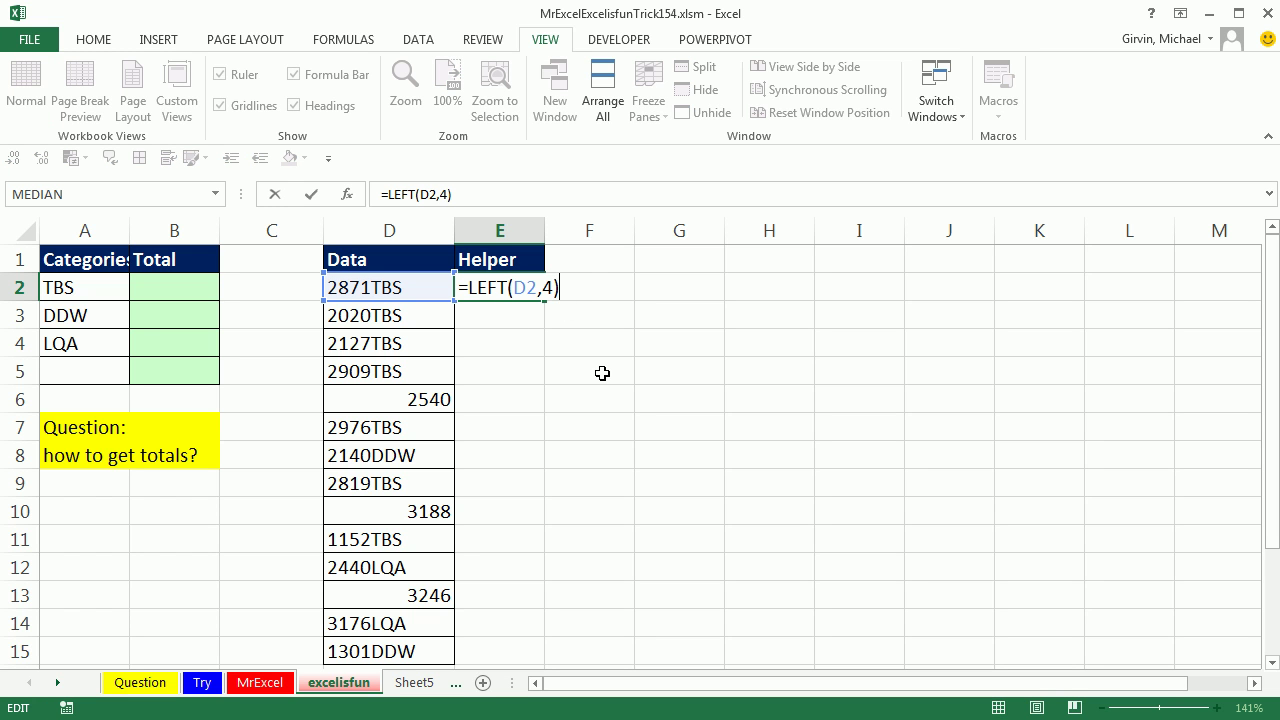
pyautogui.write('+0')
pyautogui.hotkey('ctrl', 'Return')
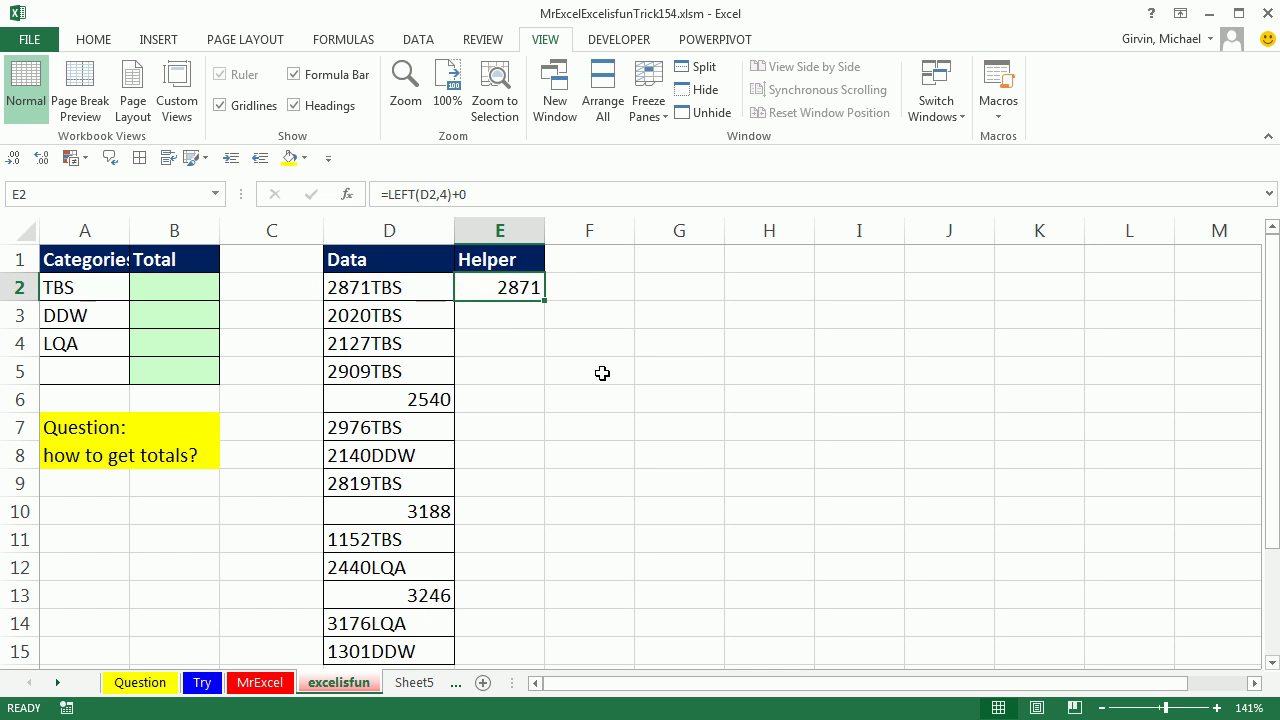
pyautogui.doubleClick(543, 299)
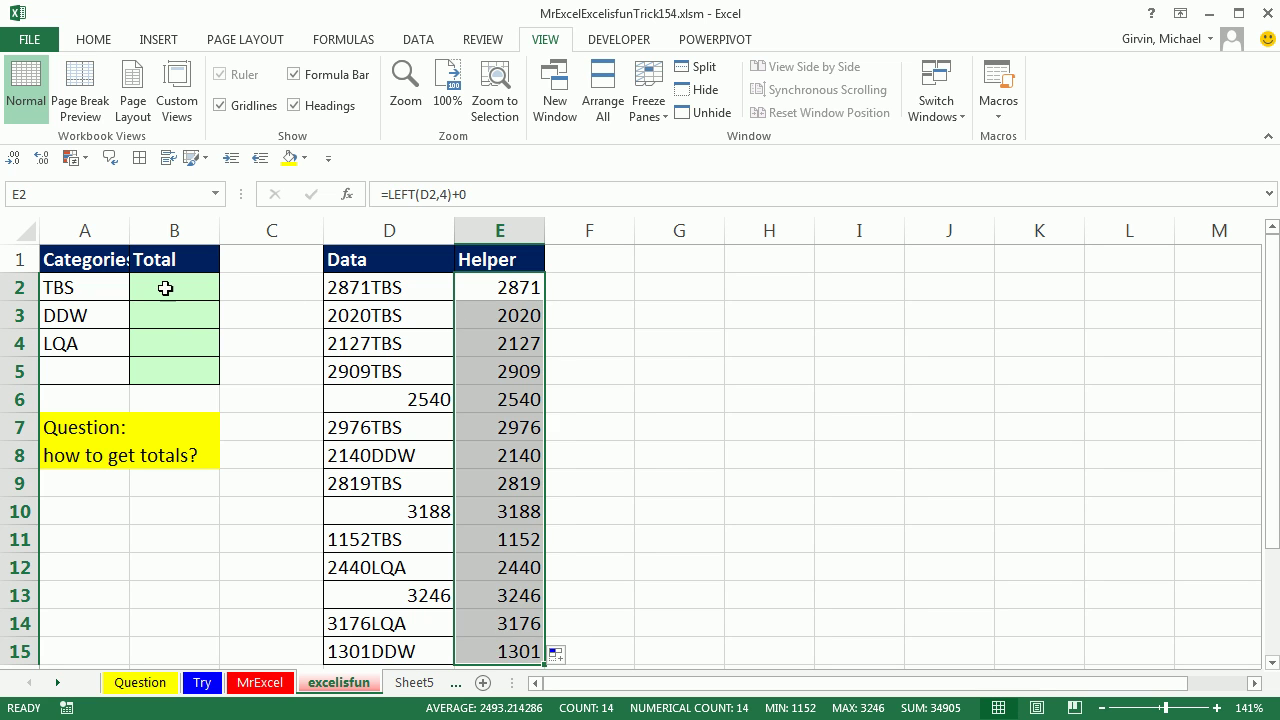
# - Begin a SUMIF formula in B2 with the absolute range $D$2:$D$15 as its first argument
pyautogui.click(166, 287)
pyautogui.write('=s')
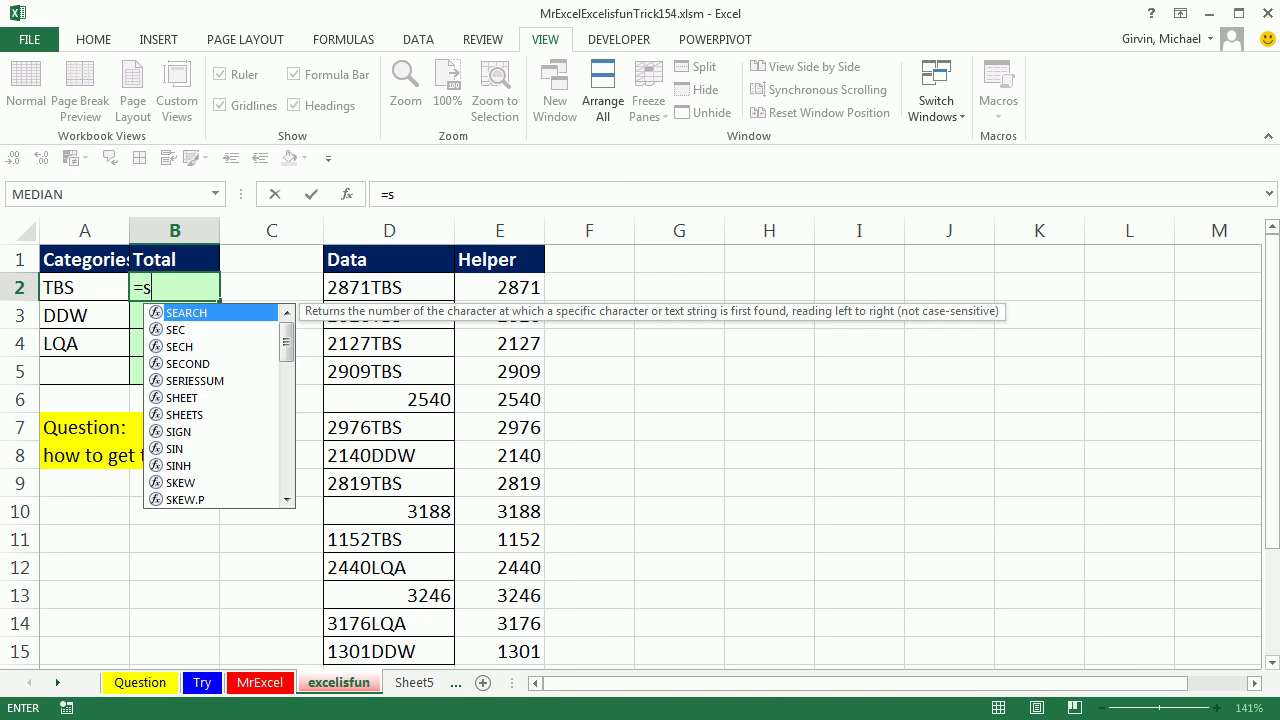
pyautogui.write('umifs')
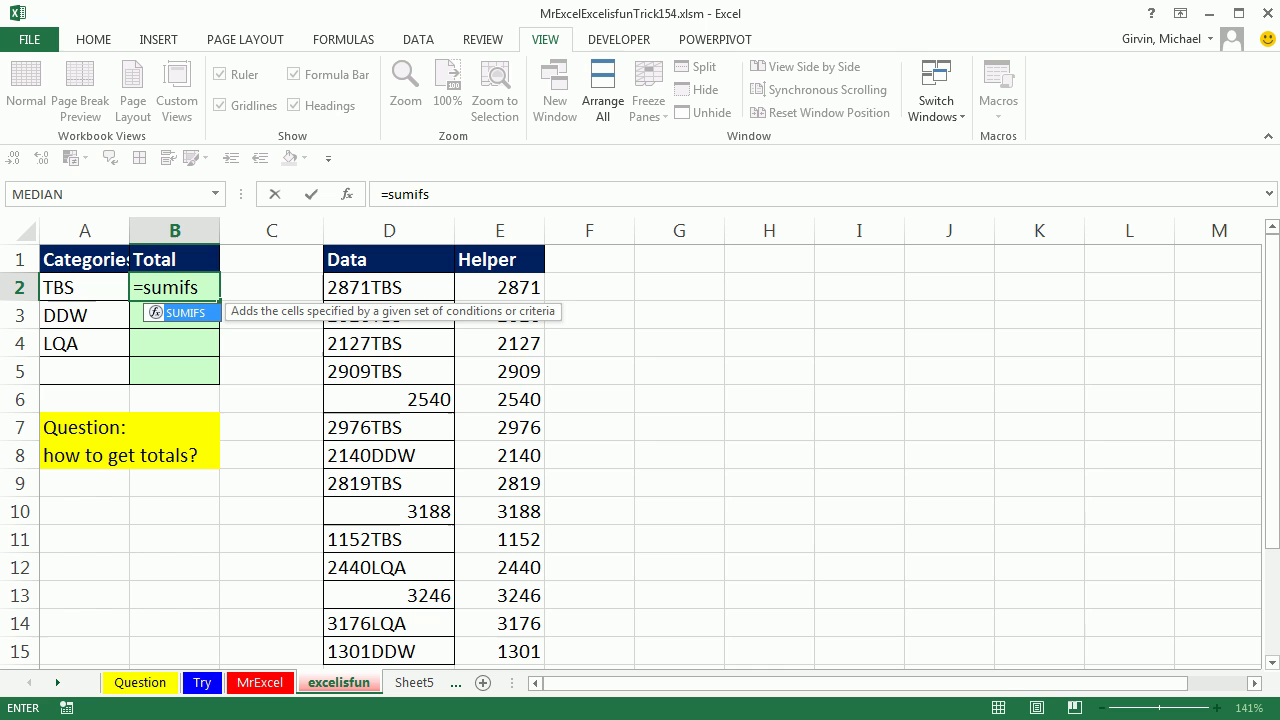
pyautogui.press('BackSpace')
pyautogui.press('Tab')
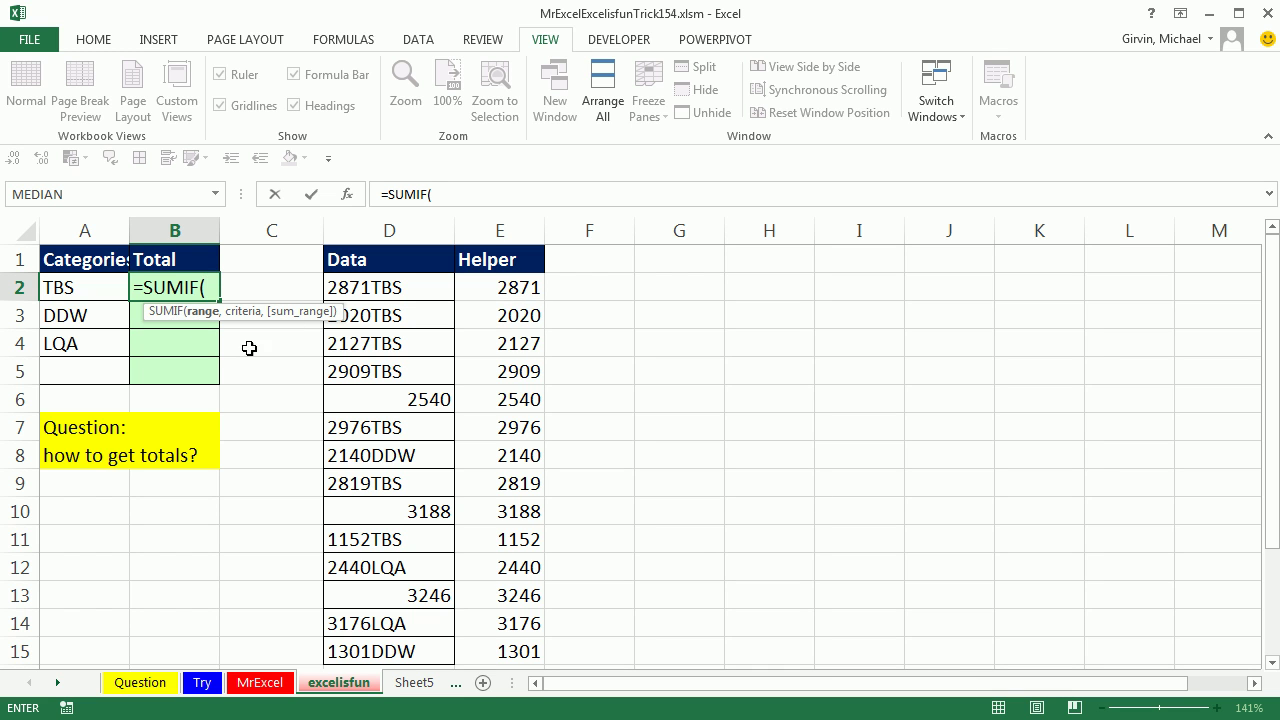
pyautogui.moveTo(391, 289); pyautogui.dragTo(396, 646)
pyautogui.write(',')
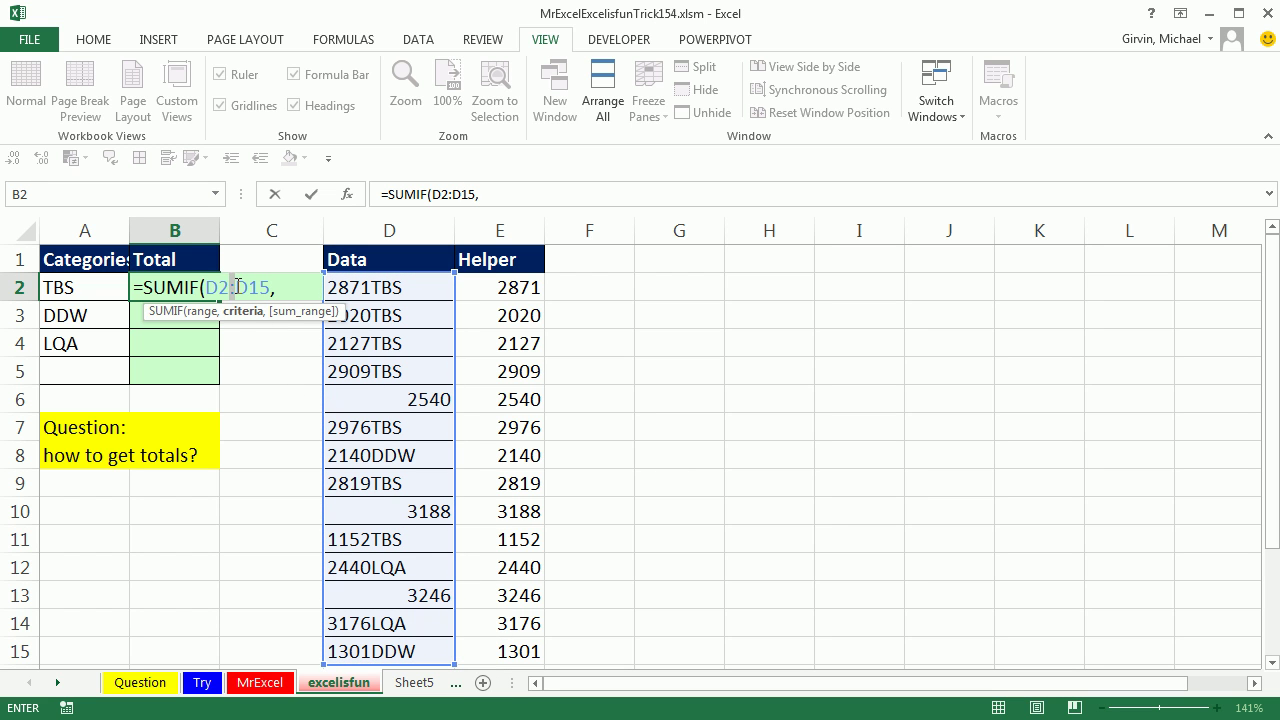
pyautogui.click(236, 287)
pyautogui.press('F4')
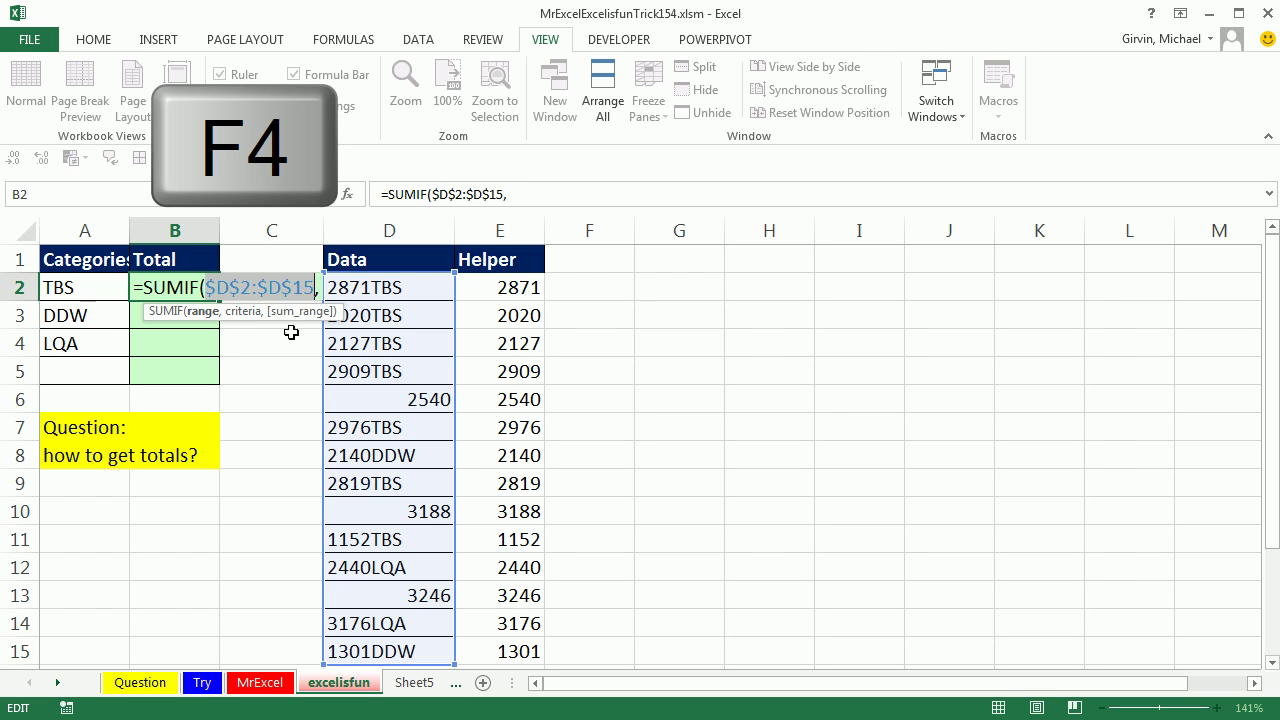
pyautogui.click(318, 288)
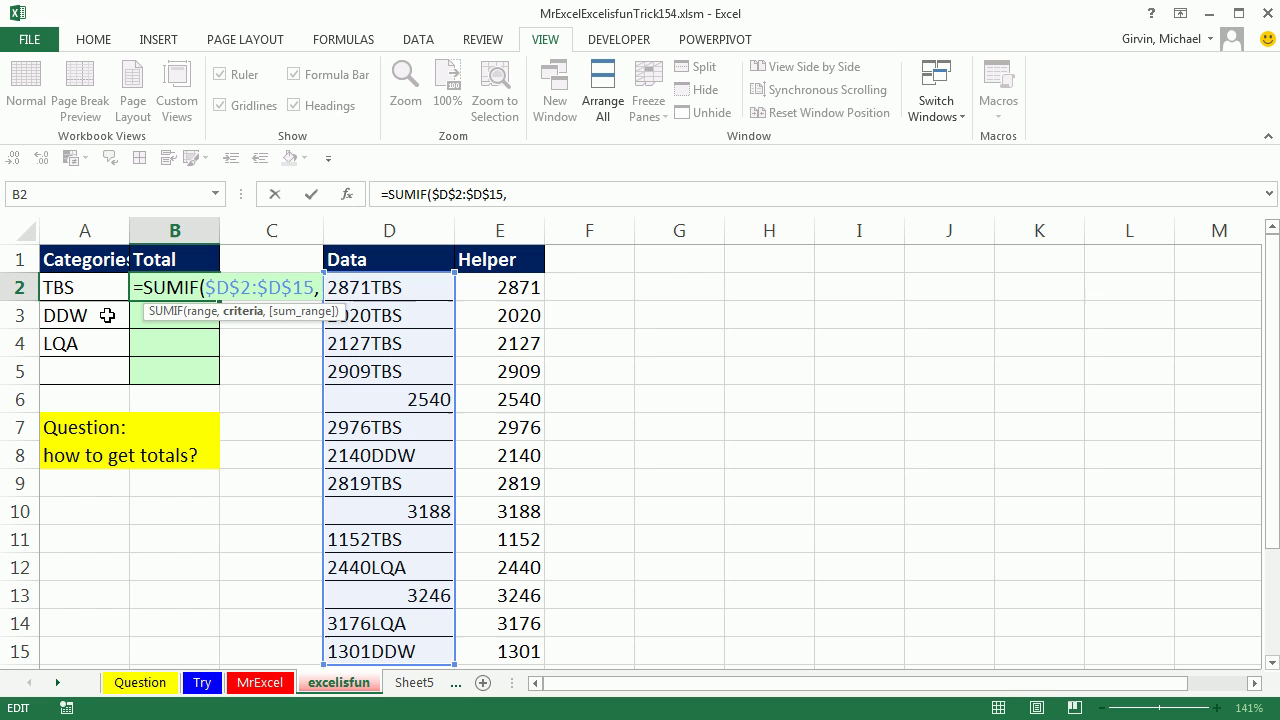
# - Complete the SUMIF formula in B2 with A2 as the criterion and $E$2:$E$15 as the sum range
pyautogui.click(74, 288)
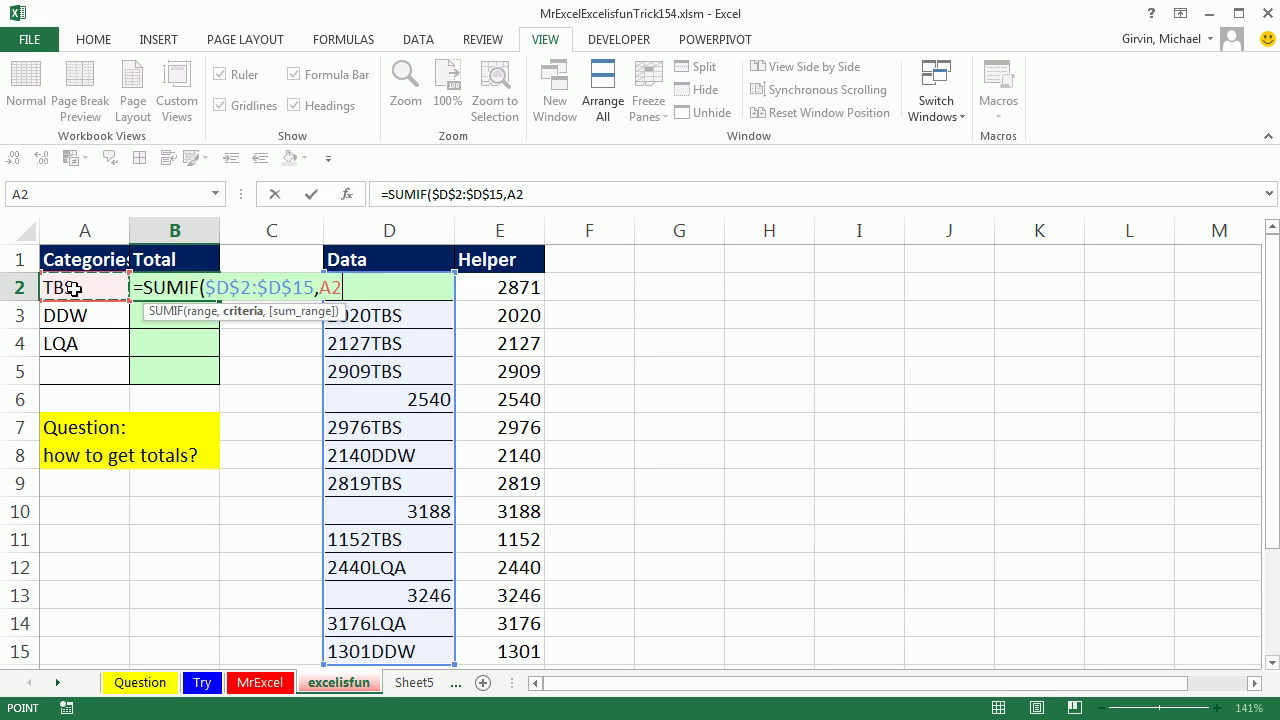
pyautogui.write(',')
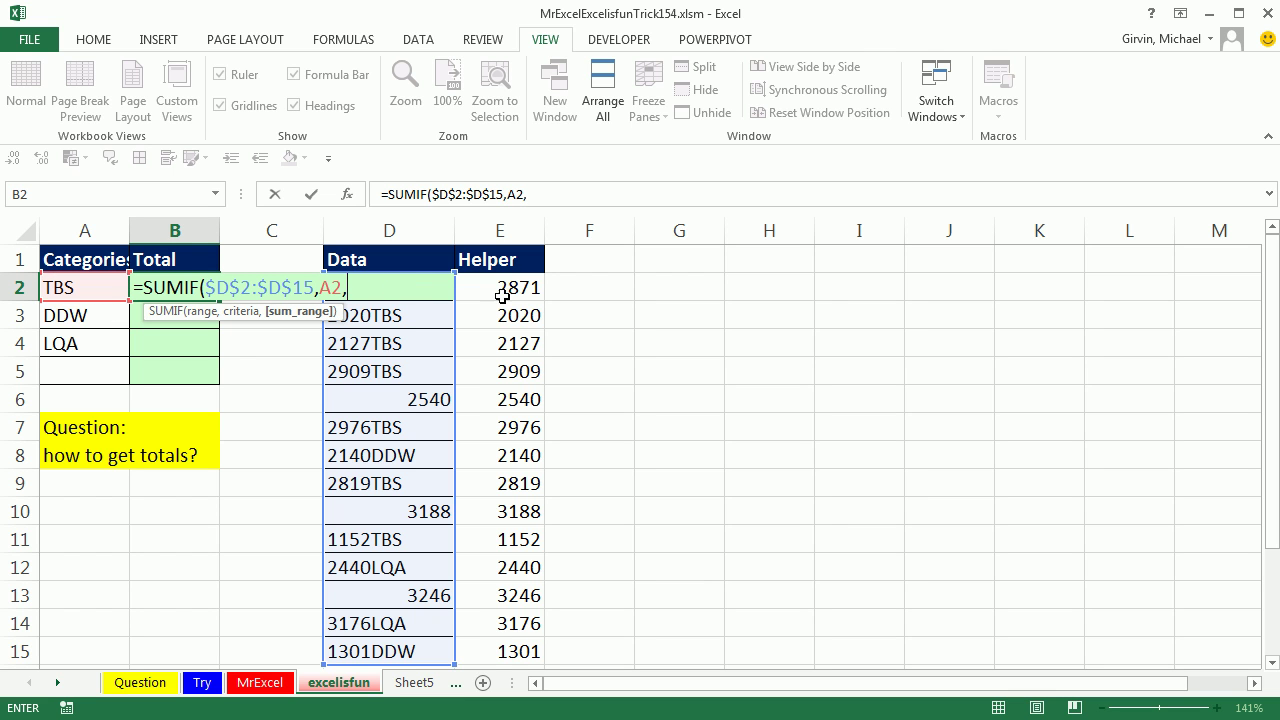
pyautogui.moveTo(500, 291); pyautogui.dragTo(516, 640)
pyautogui.write(')')
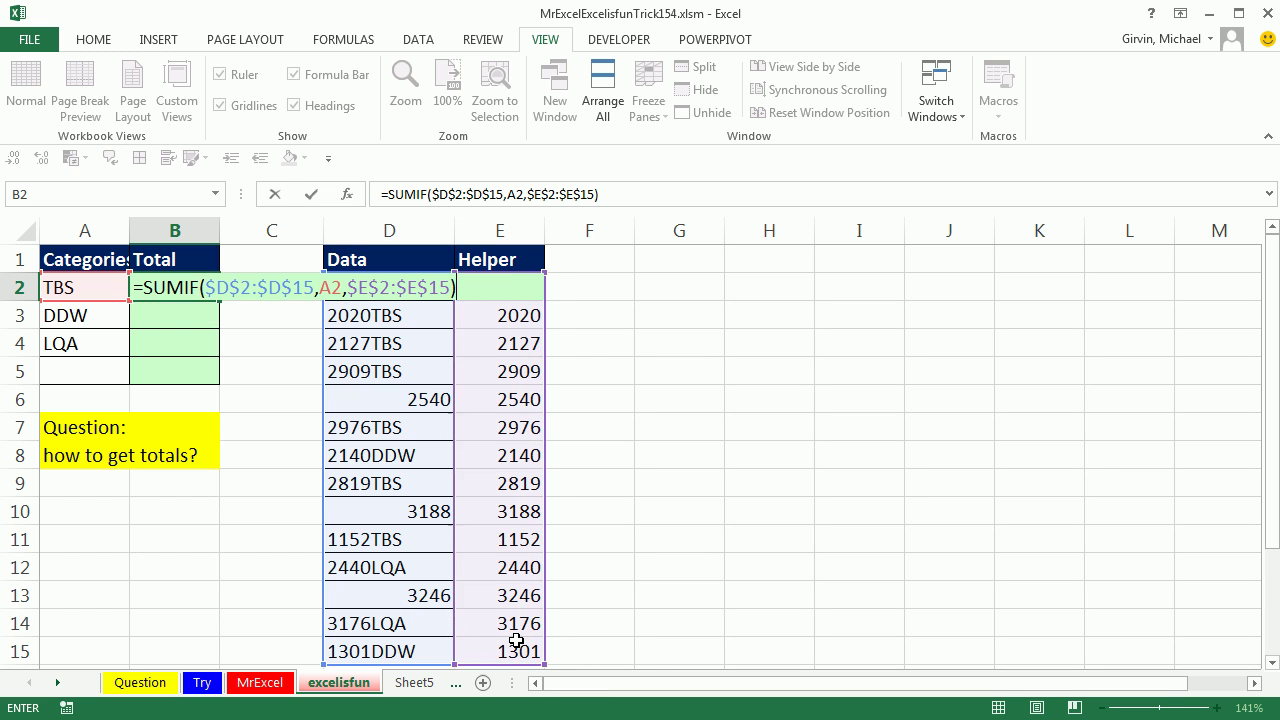
pyautogui.hotkey('ctrl', 'Return')
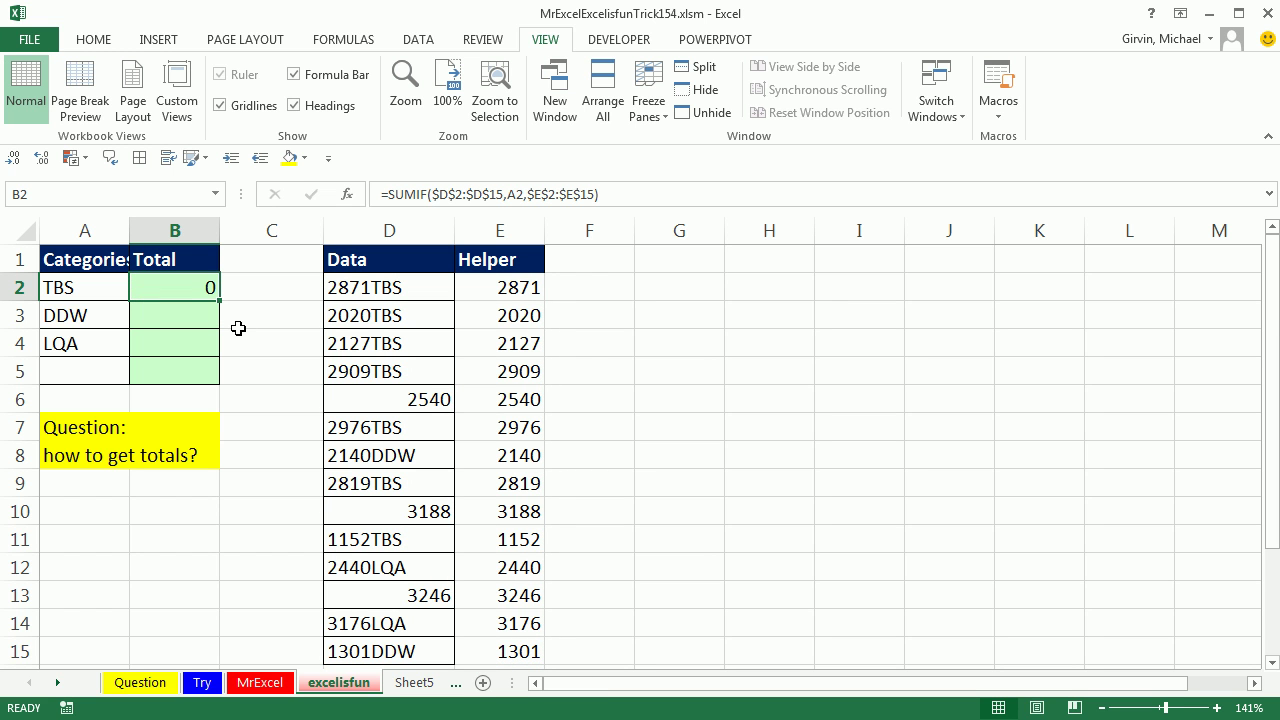
# - Change the SUMIF criterion in B2 to "*"&A2 and fill the formula down to B5
pyautogui.doubleClick(190, 288)
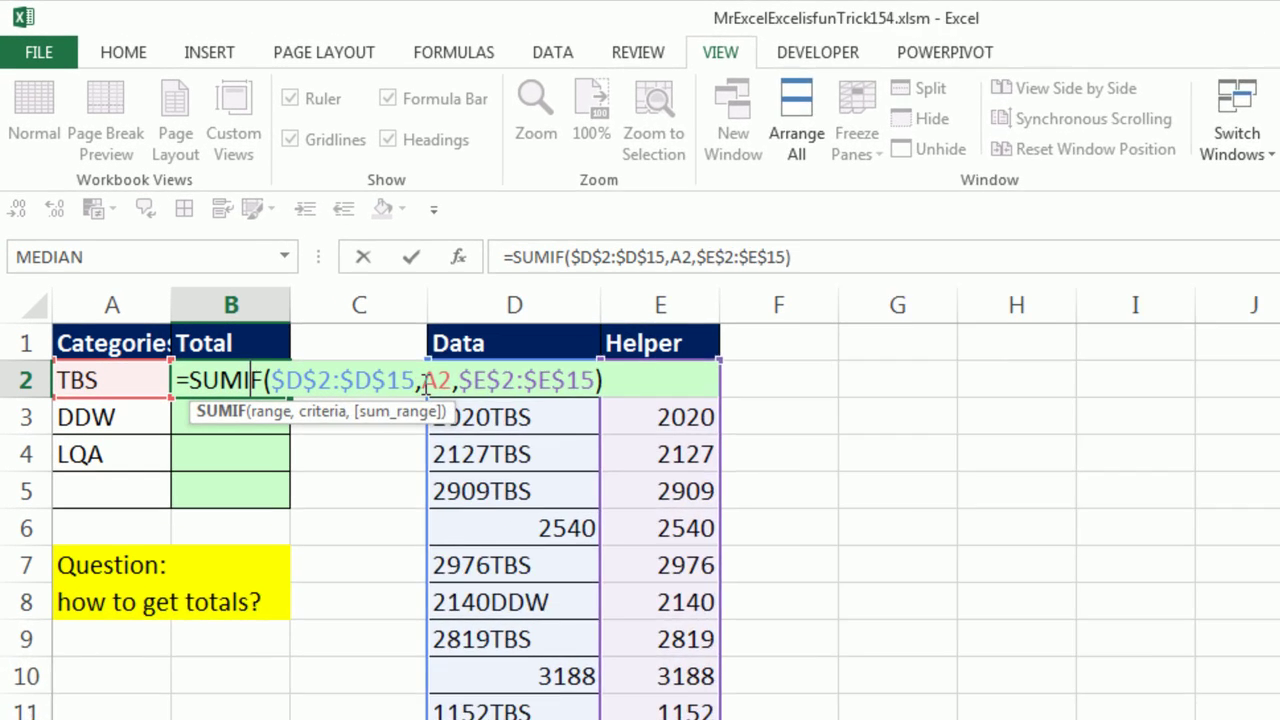
pyautogui.click(426, 388)
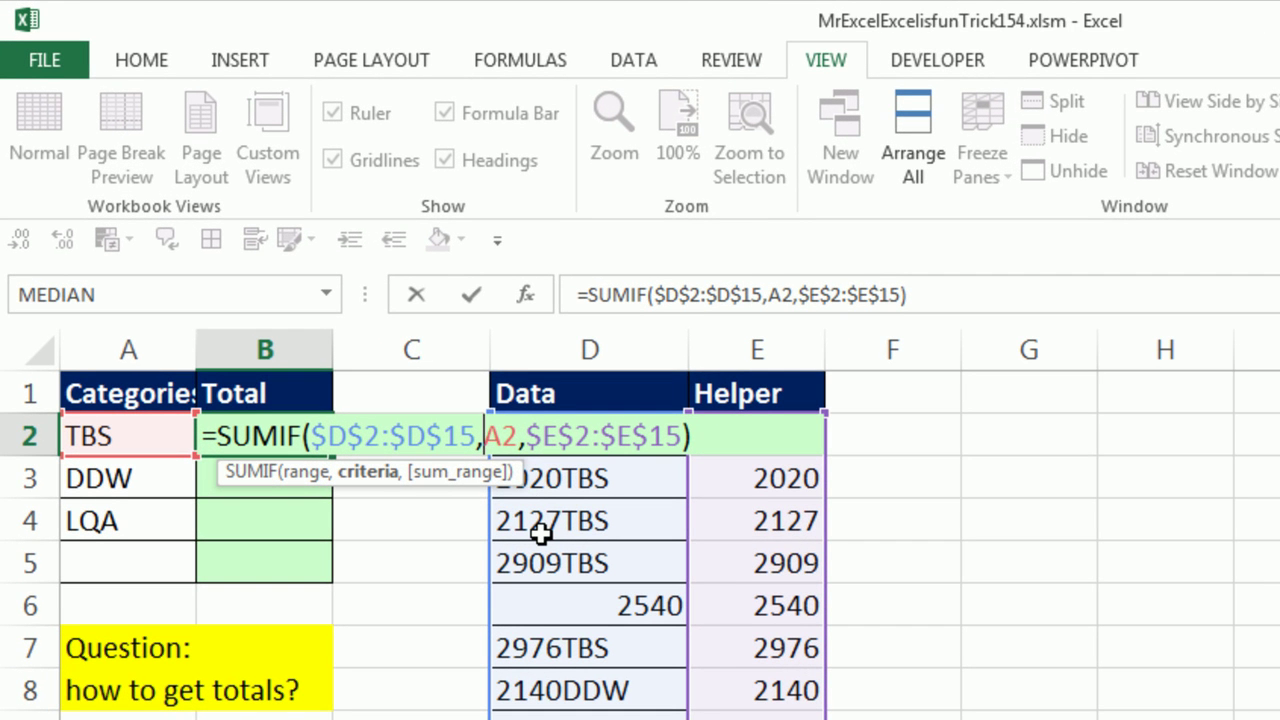
pyautogui.write('"')
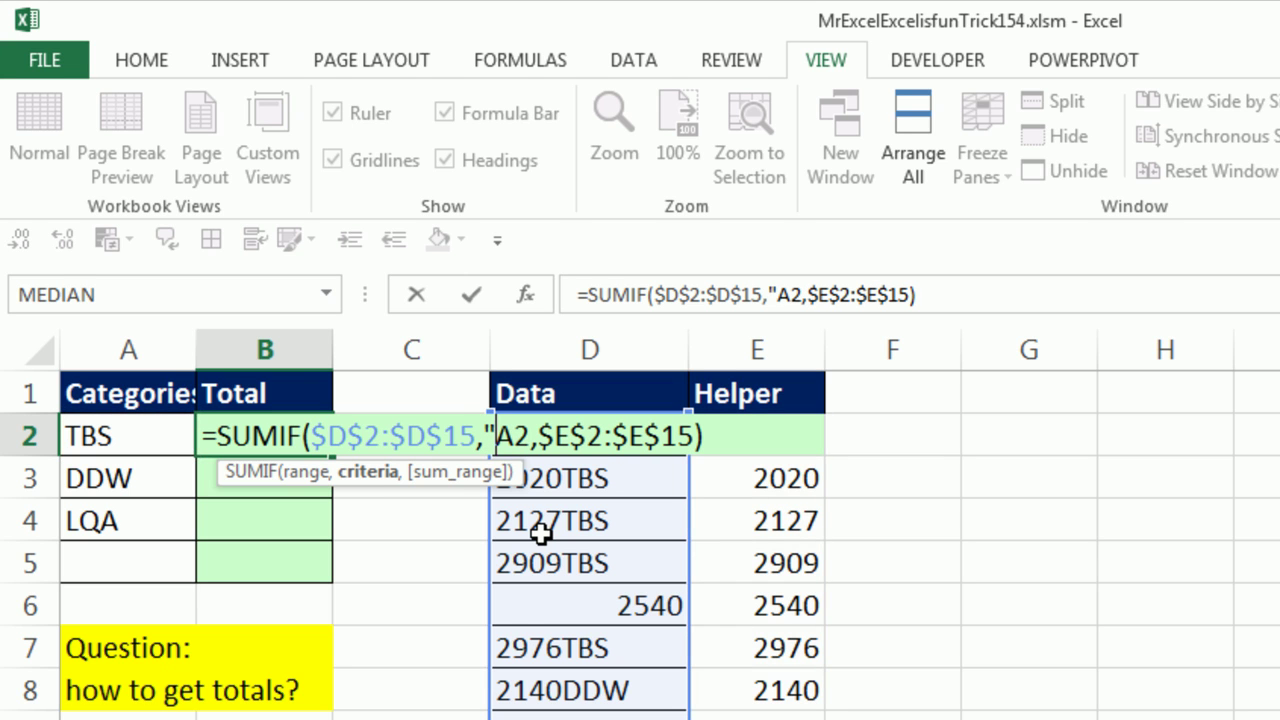
pyautogui.write('*')
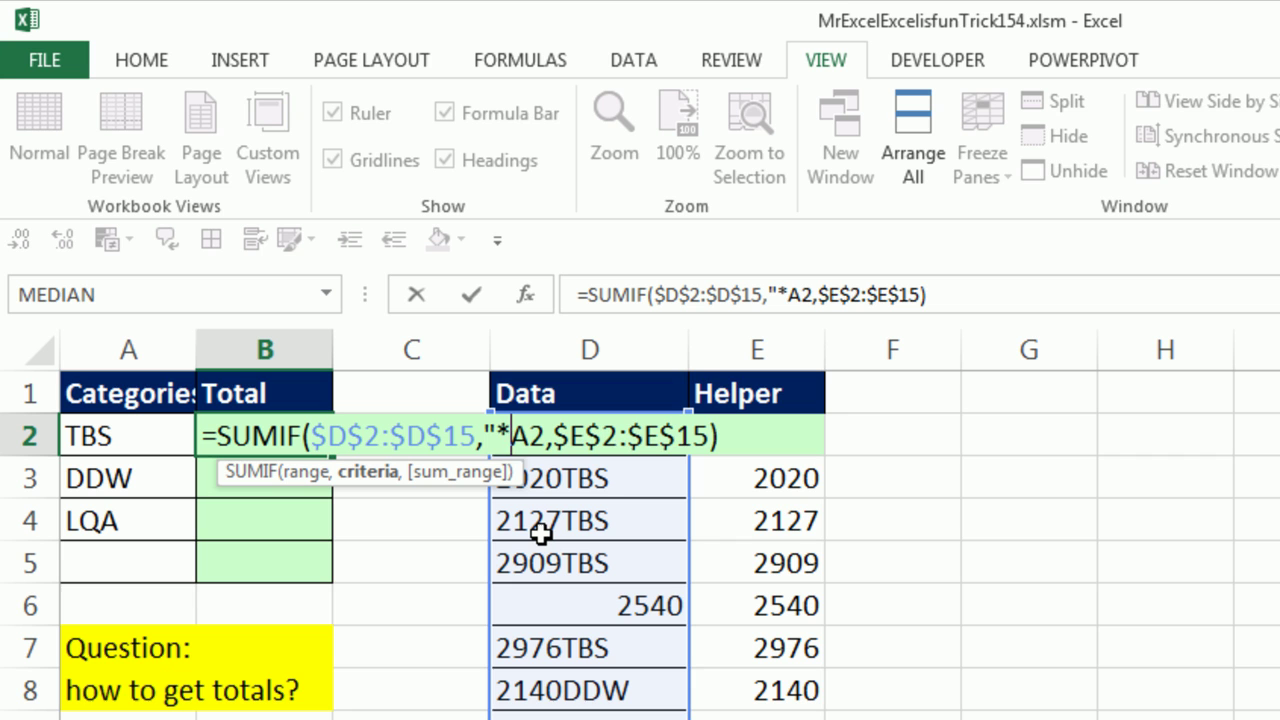
pyautogui.write('"')
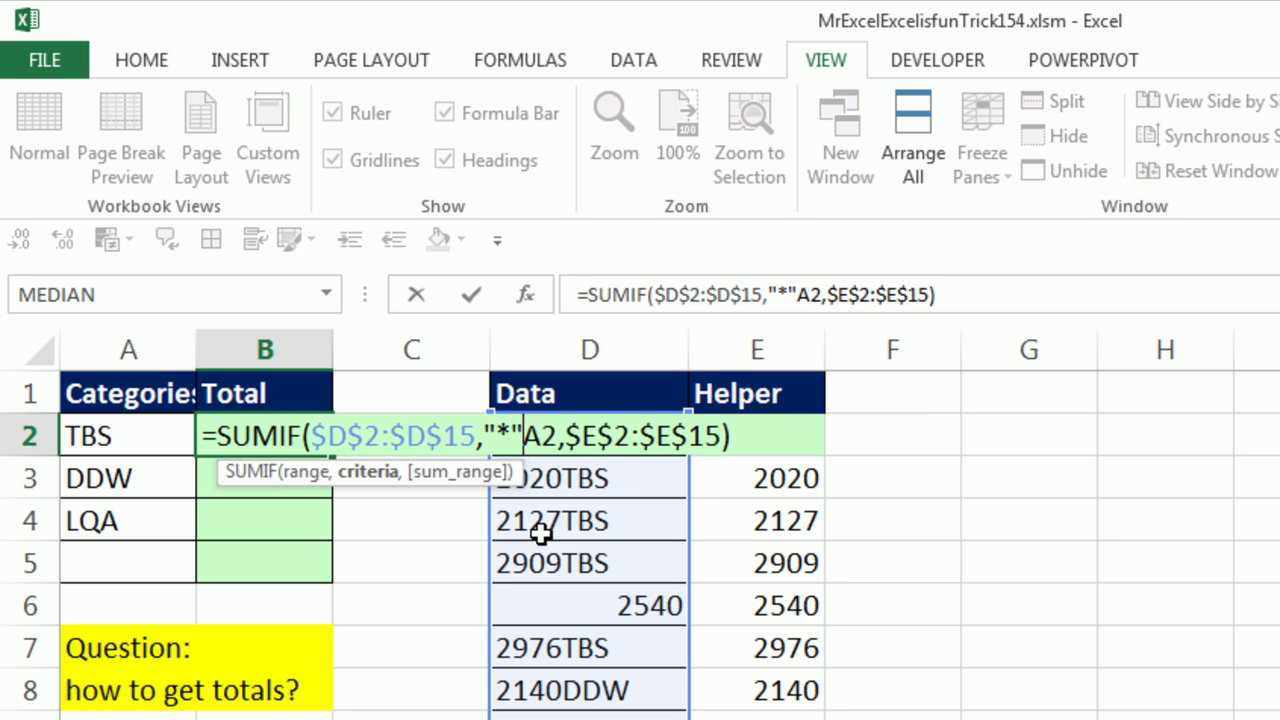
pyautogui.write('&')
pyautogui.hotkey('ctrl', 'Return')
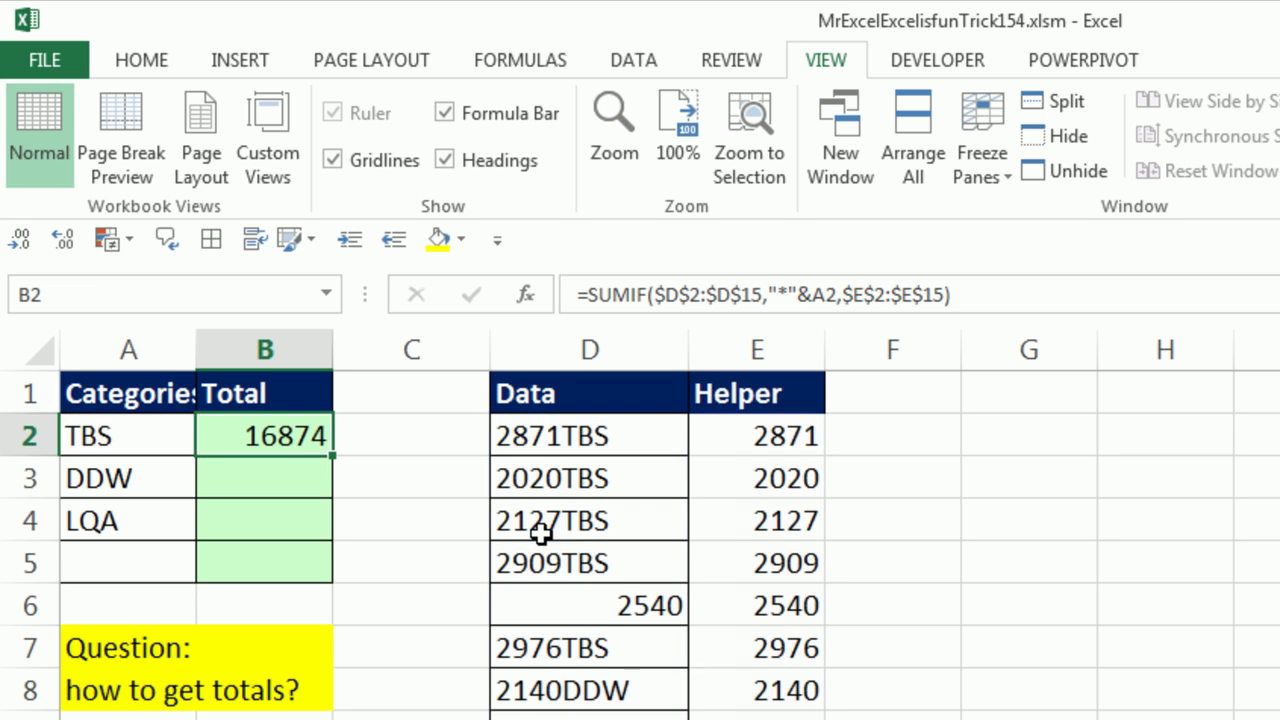
pyautogui.moveTo(332, 457); pyautogui.dragTo(334, 583)
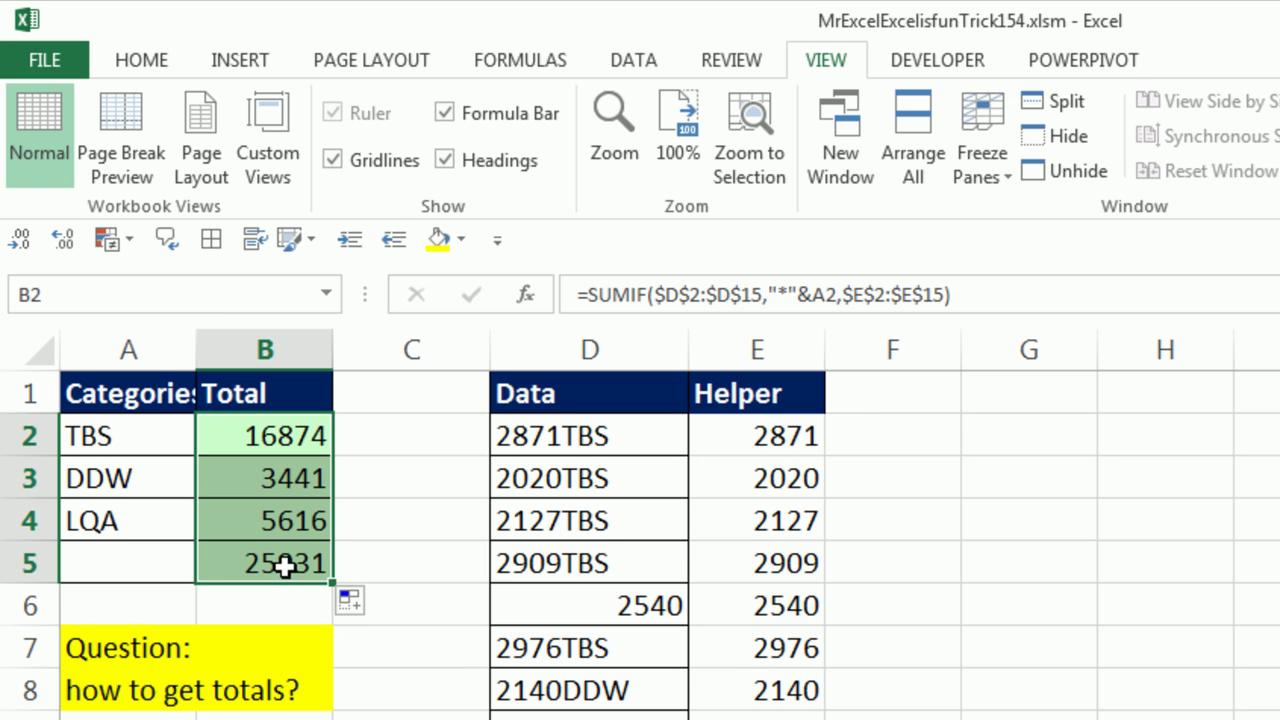
pyautogui.doubleClick(171, 561)
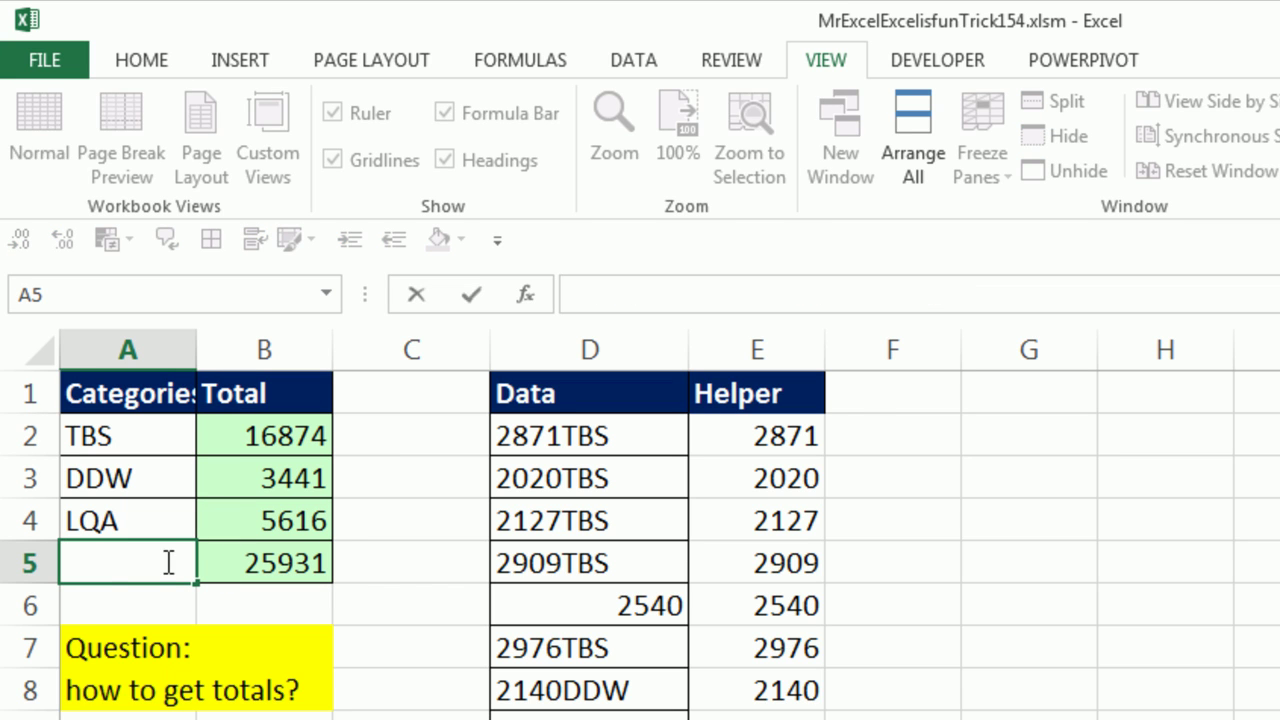
pyautogui.press('Escape')
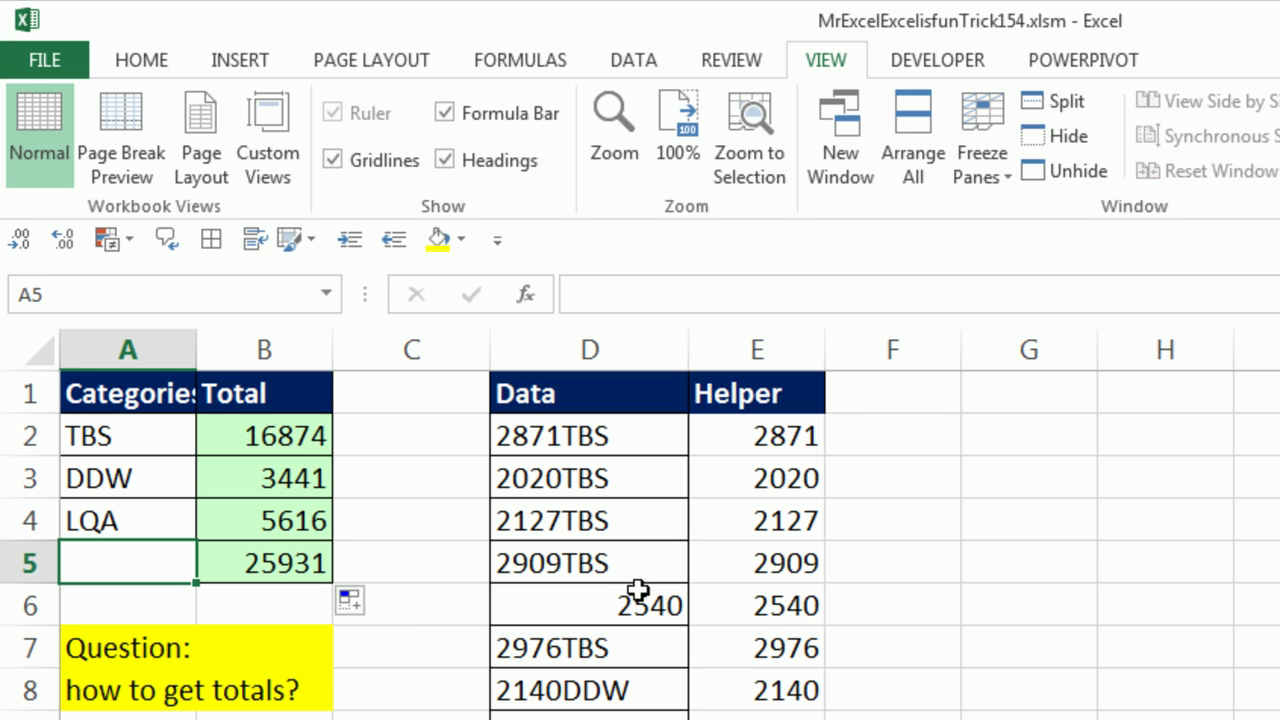
# - Insert an IF function at the criterion of B2's SUMIF formula, with A2=0 as its logical test
pyautogui.doubleClick(283, 437)
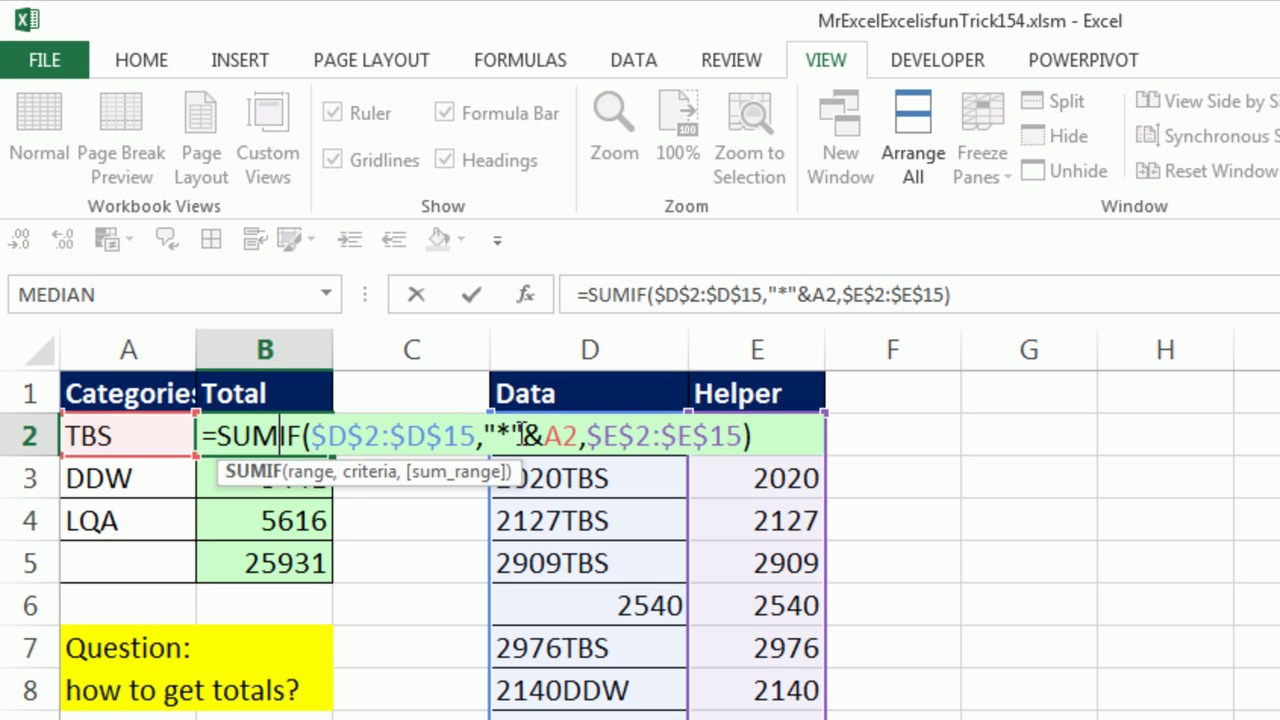
pyautogui.click(514, 434)
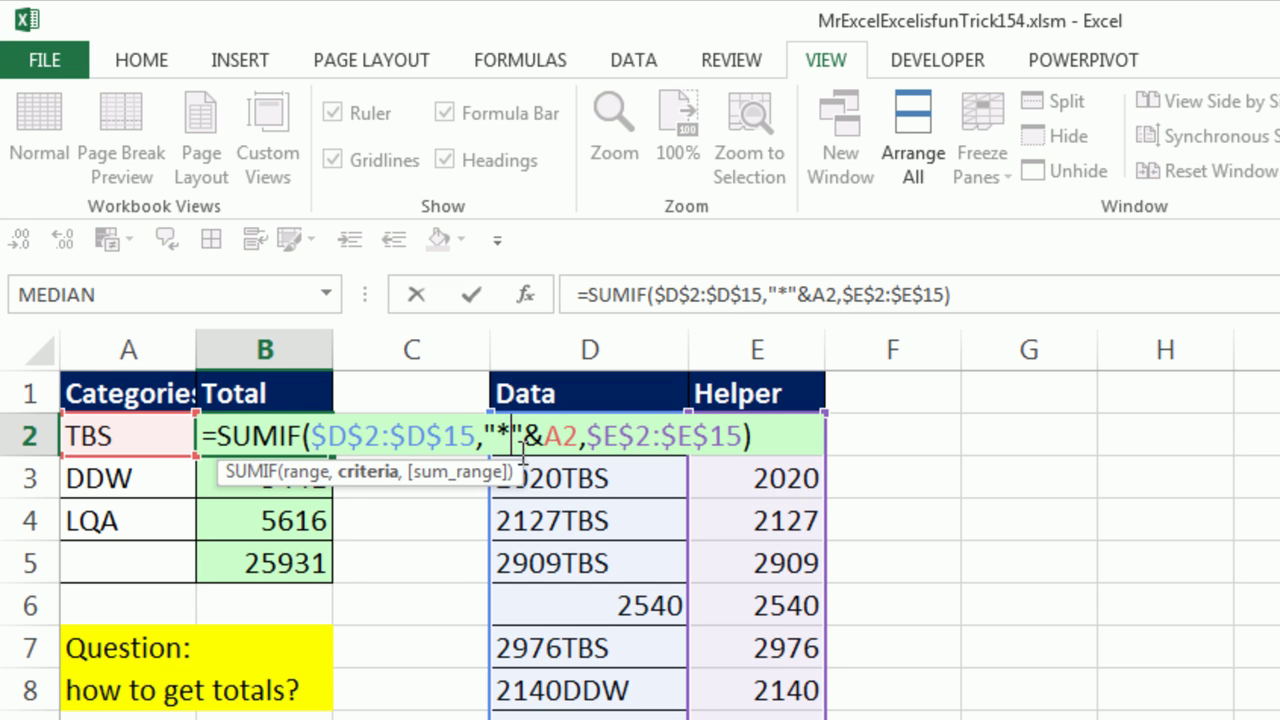
pyautogui.click(366, 473)
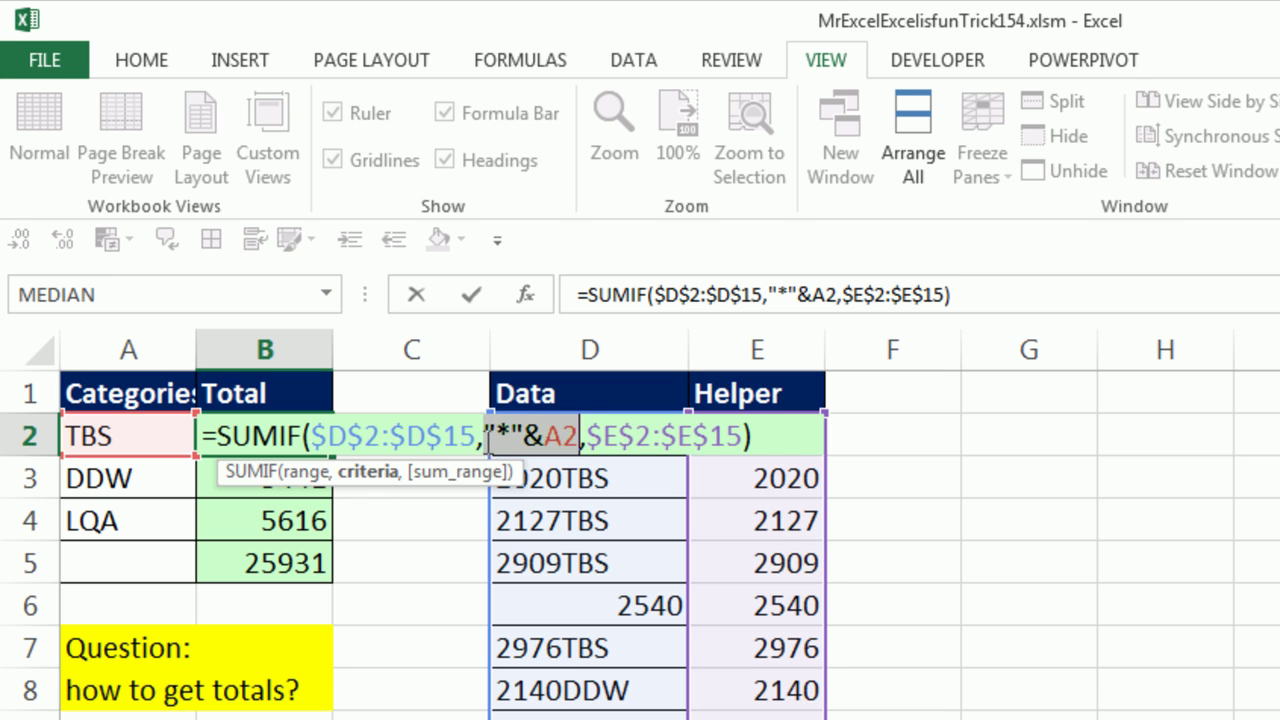
pyautogui.click(484, 435)
pyautogui.write('IF(')
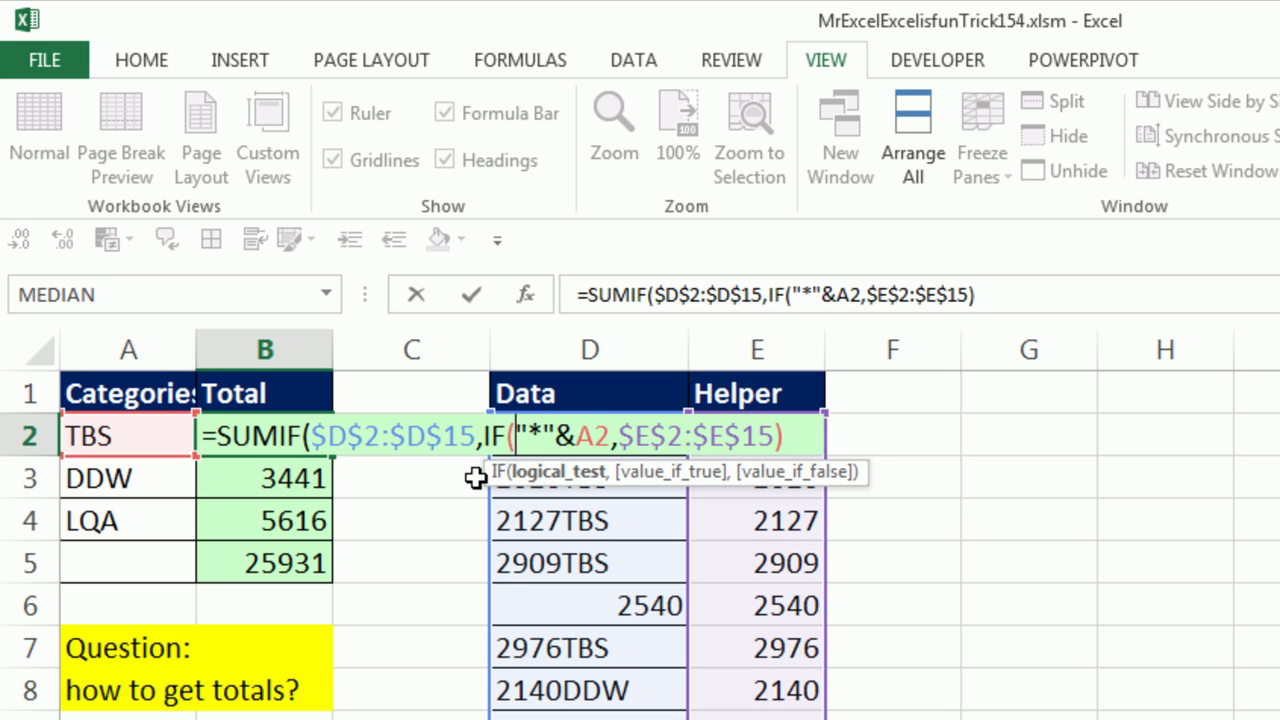
pyautogui.click(172, 440)
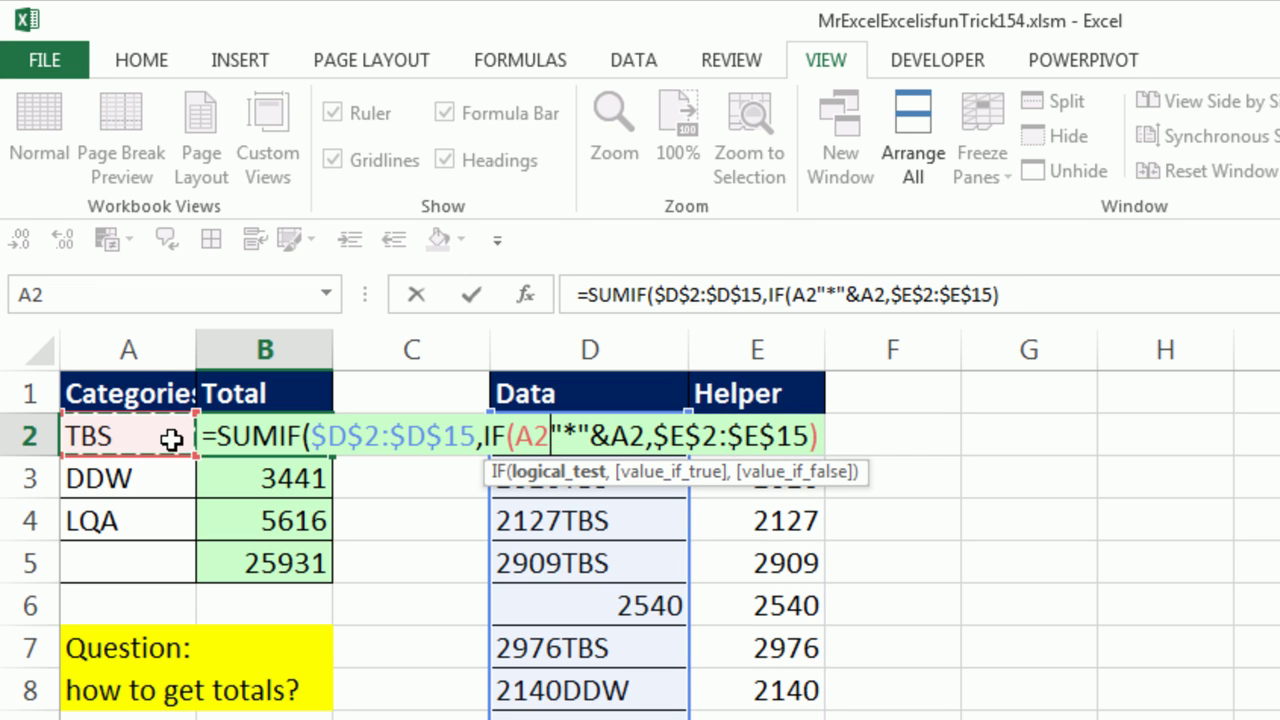
pyautogui.write('=')
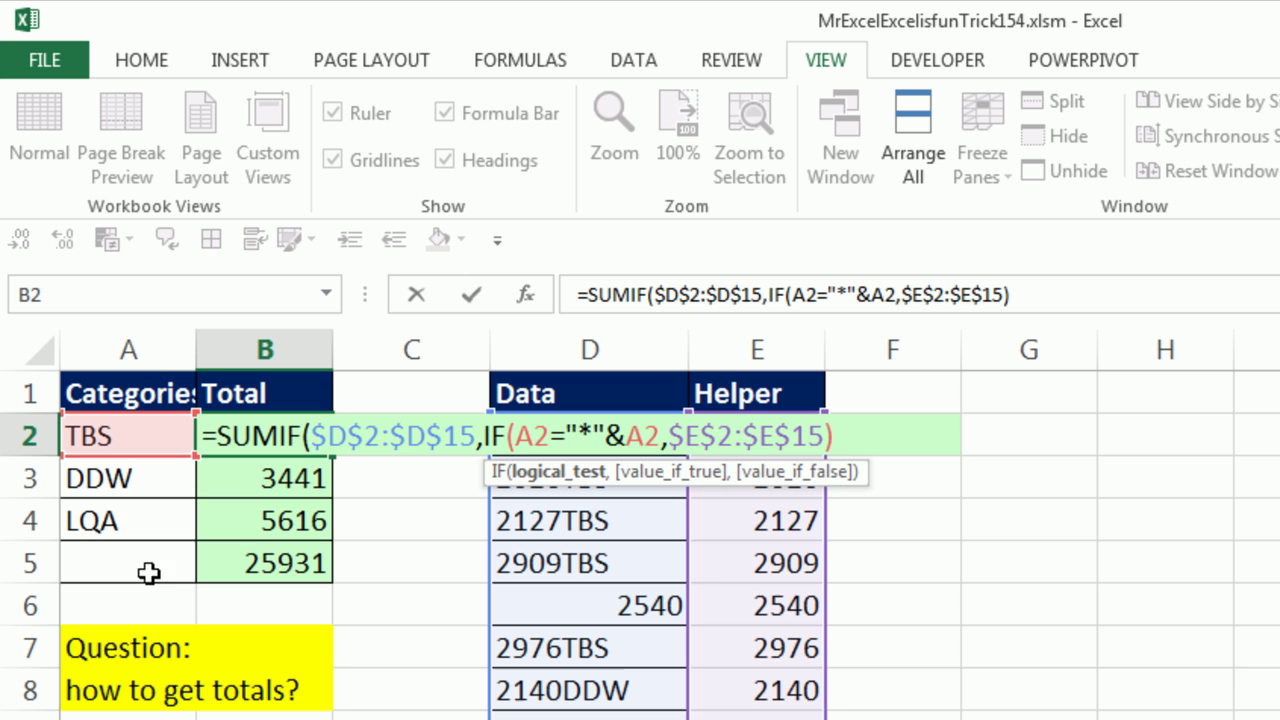
pyautogui.write('0')
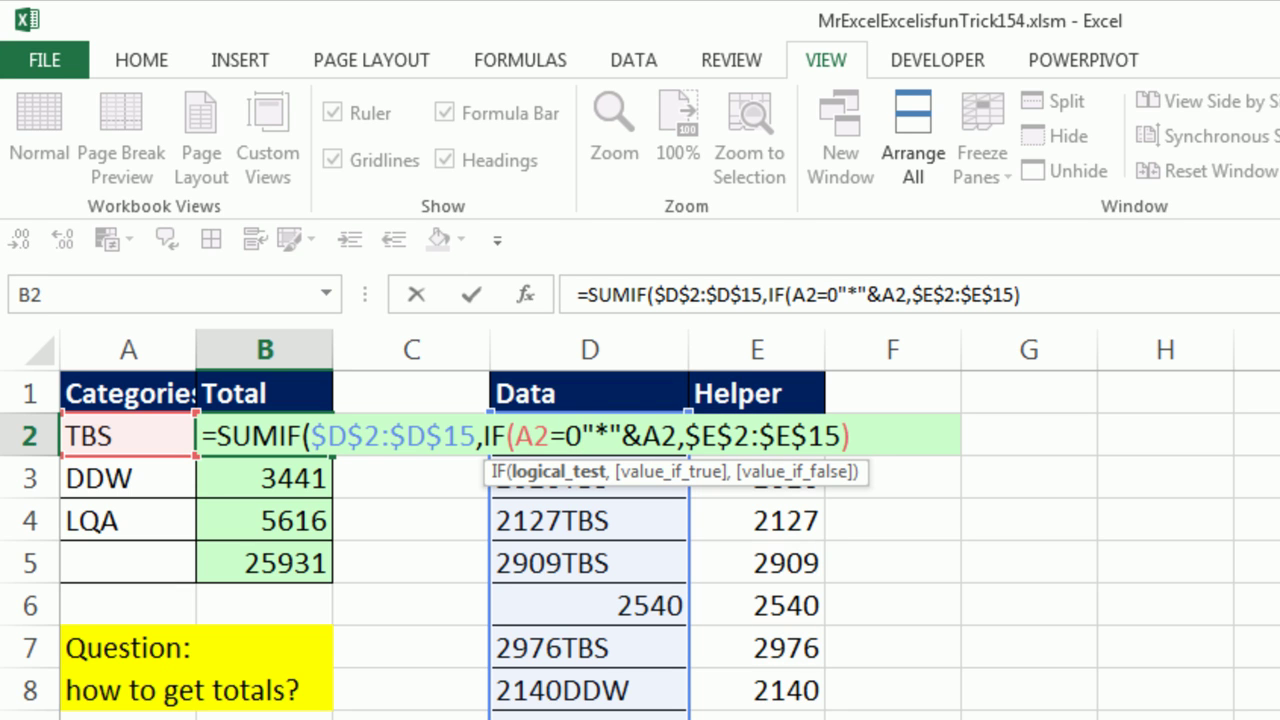
pyautogui.write(',')
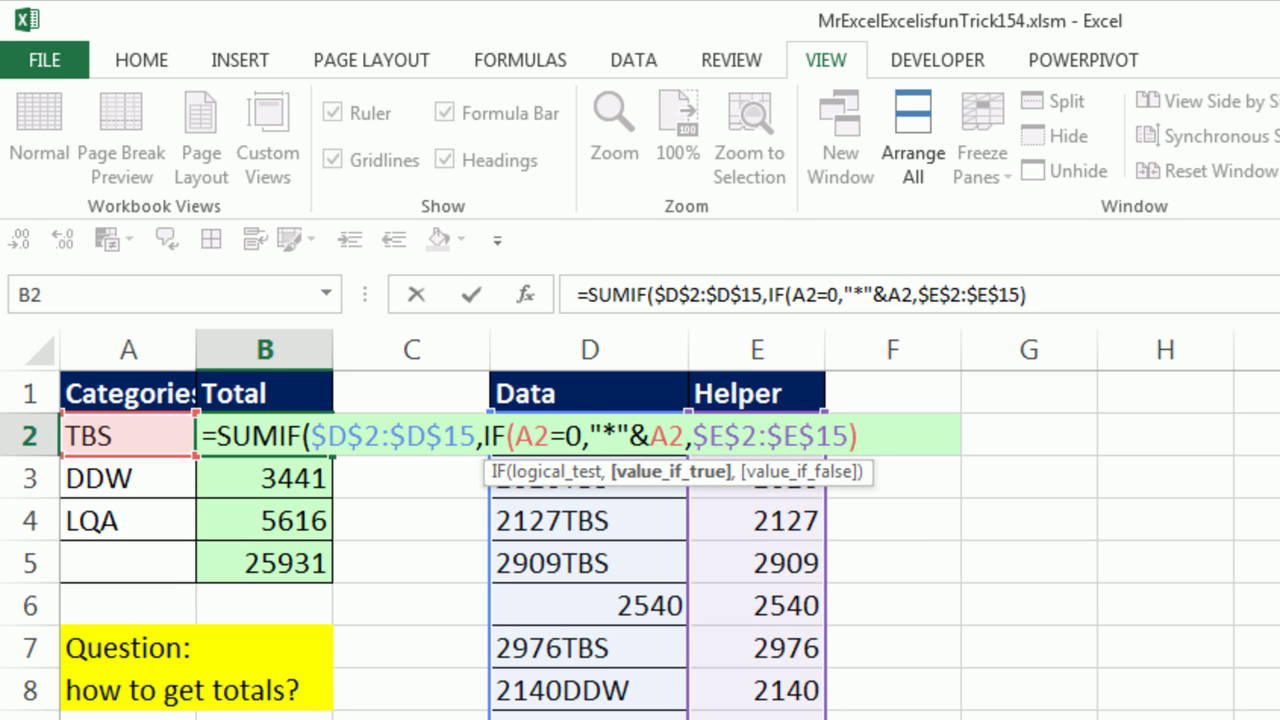
# - Complete the IF in B2 with ">0" as the true value and "*"&A2 as the false value, and fill the formula down to B5
pyautogui.write('"')
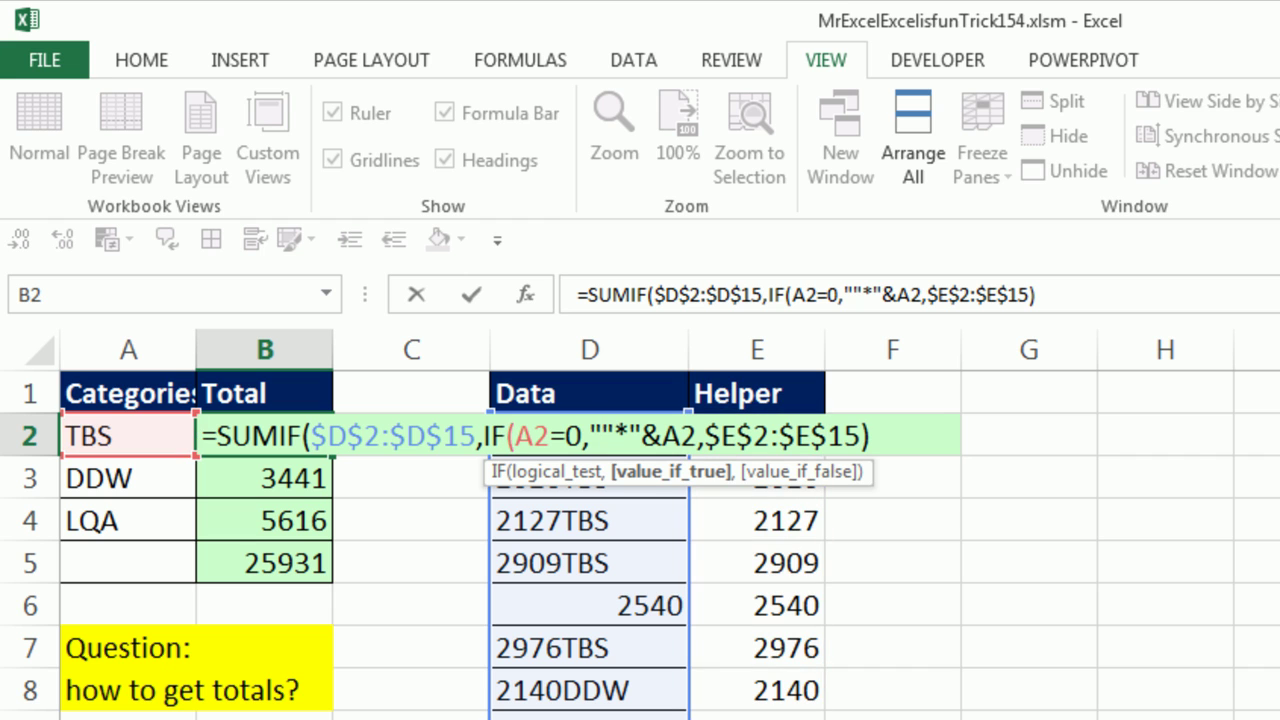
pyautogui.write('>0')
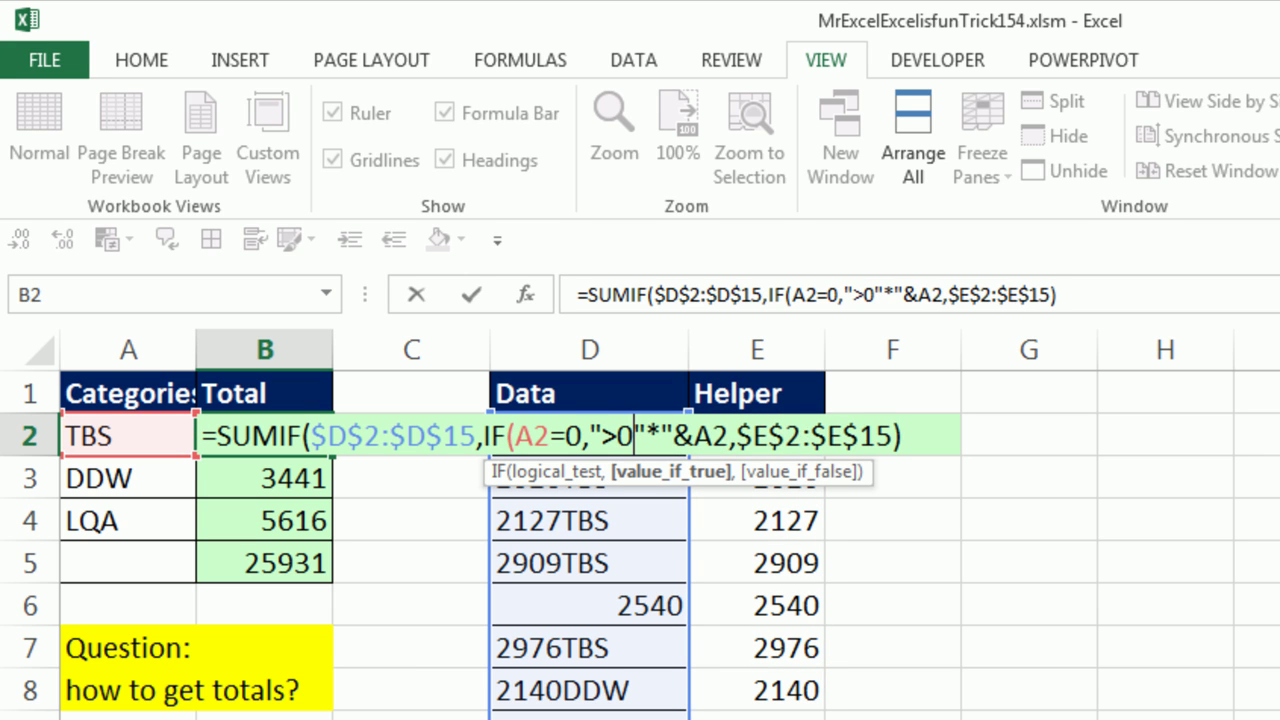
pyautogui.write('"')
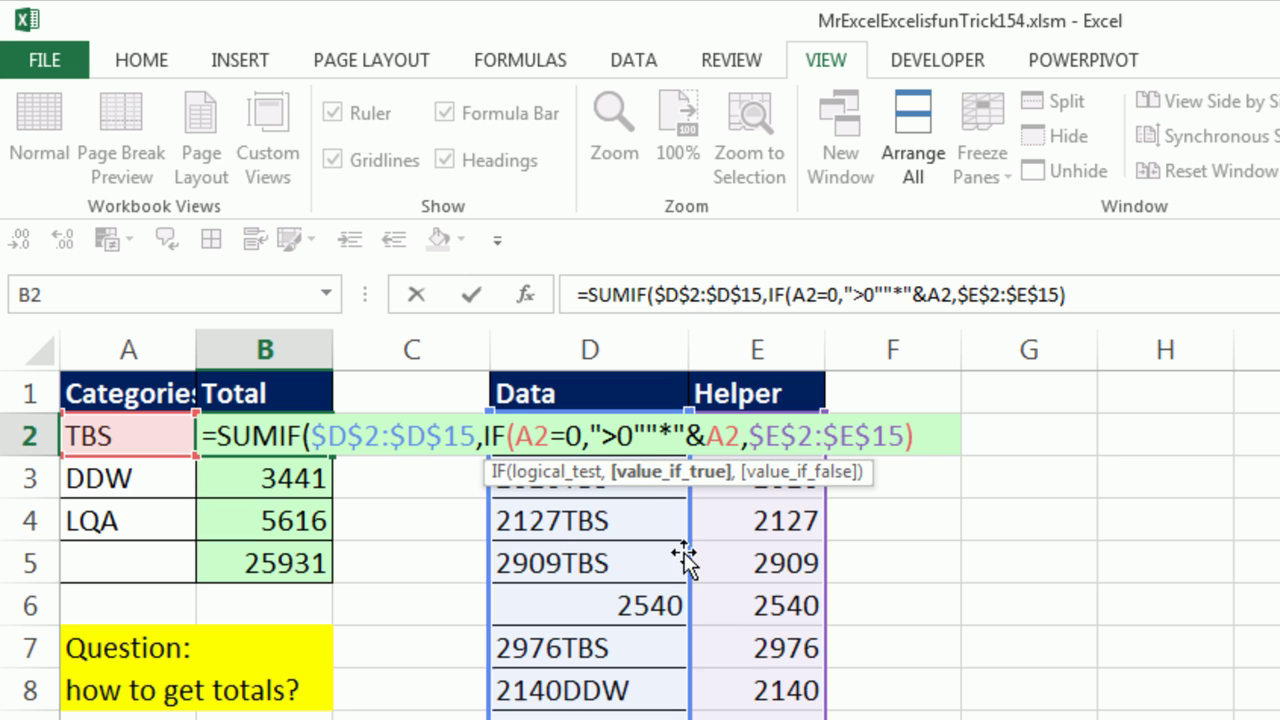
pyautogui.write(',')
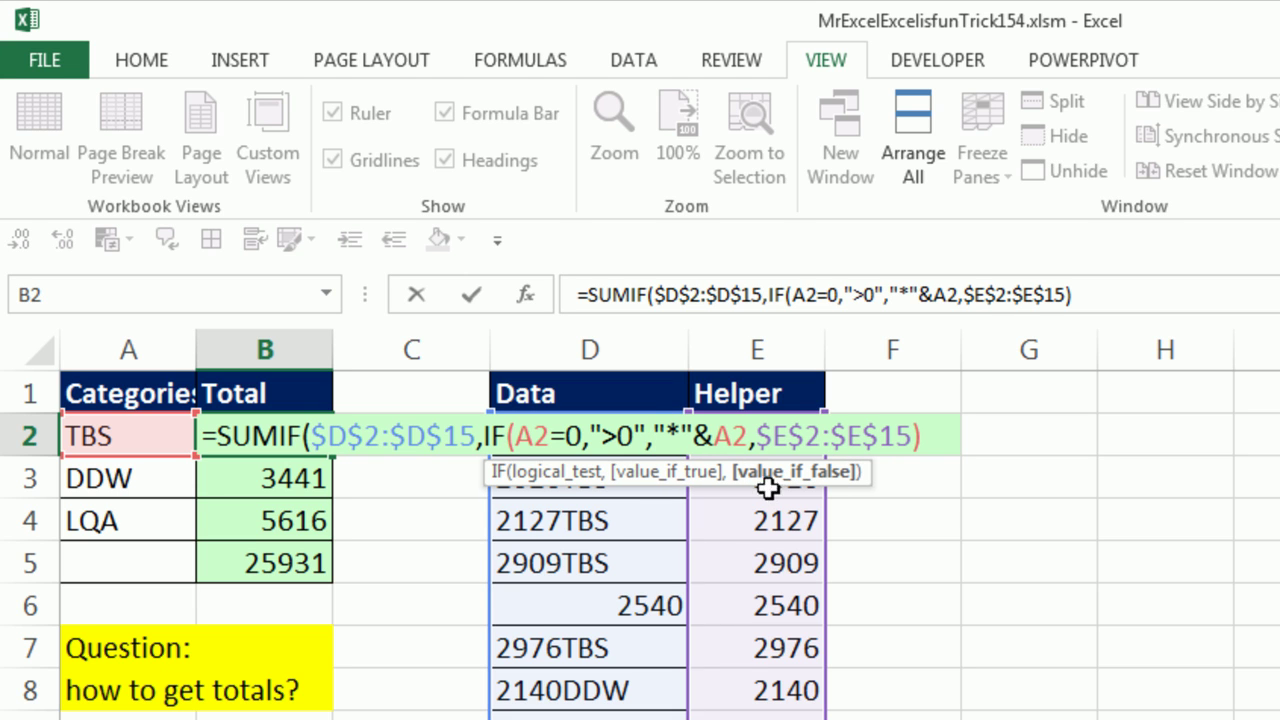
pyautogui.click(750, 440)
pyautogui.write(')')
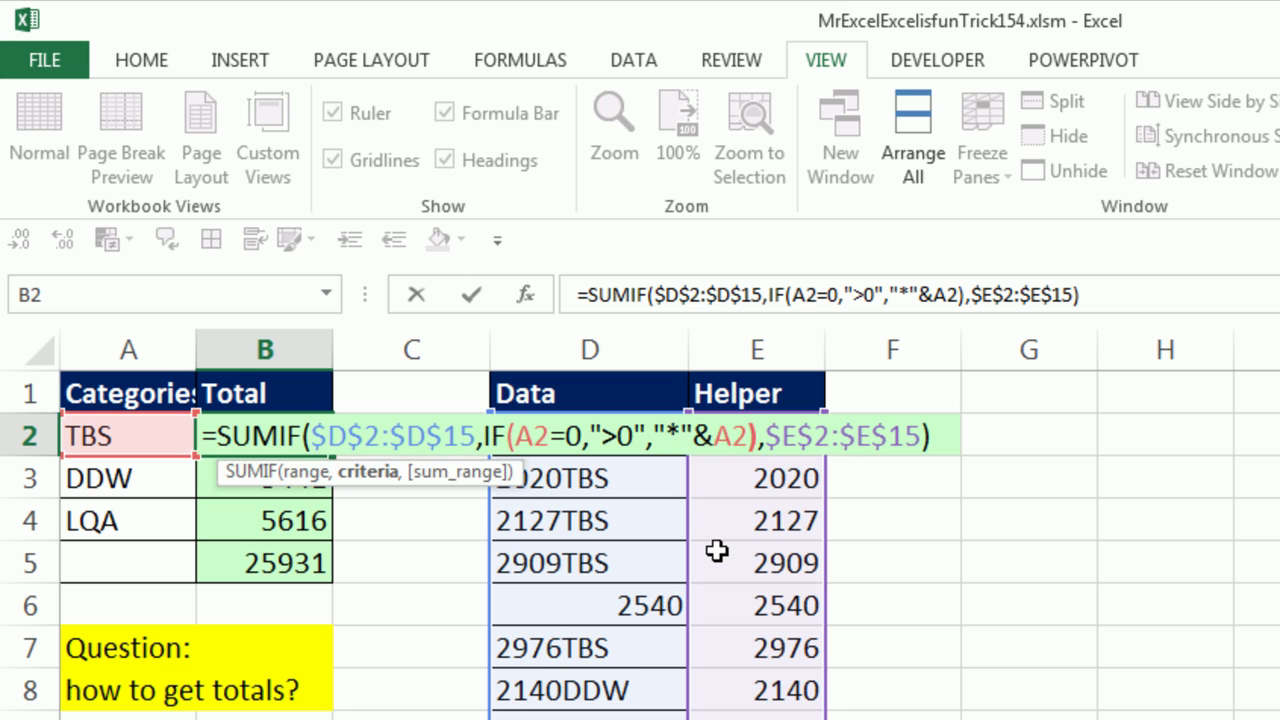
pyautogui.hotkey('ctrl', 'Return')
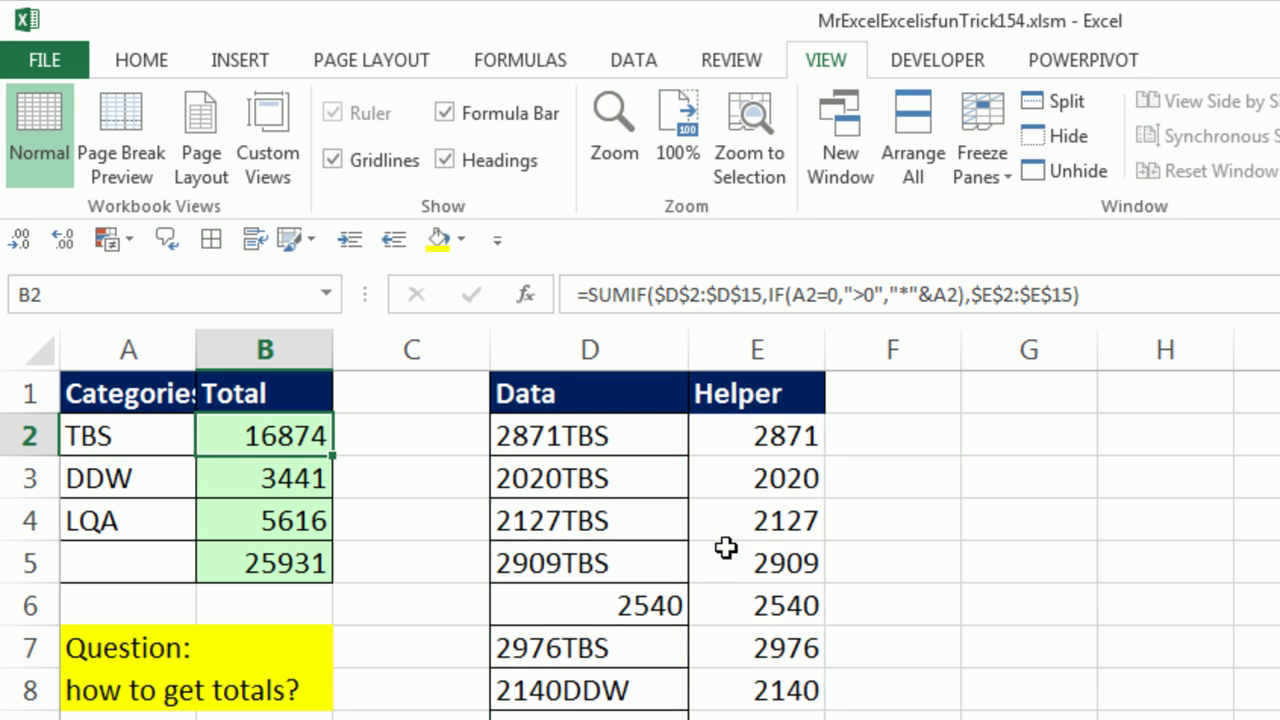
pyautogui.doubleClick(334, 458)
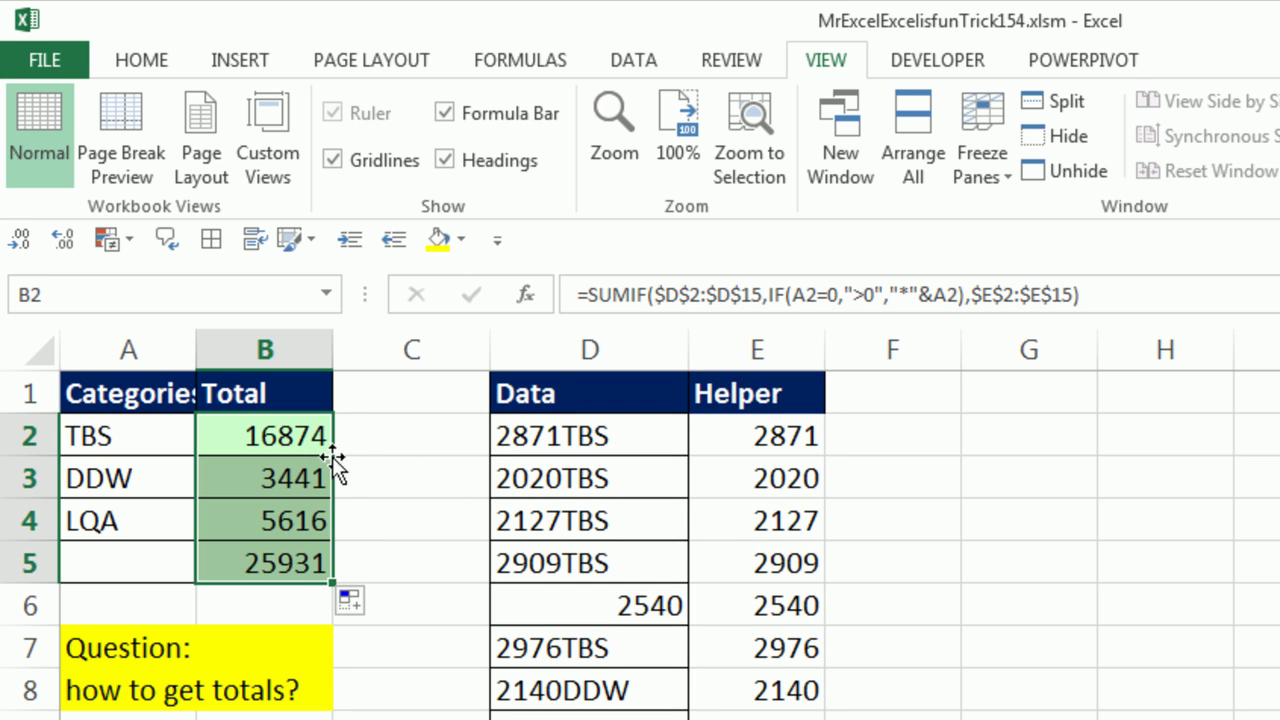
# - Examine the ">0" criterion in B5's formula and the "*"&A4 criterion in B4's formula
pyautogui.click(296, 566)
pyautogui.press('F2')
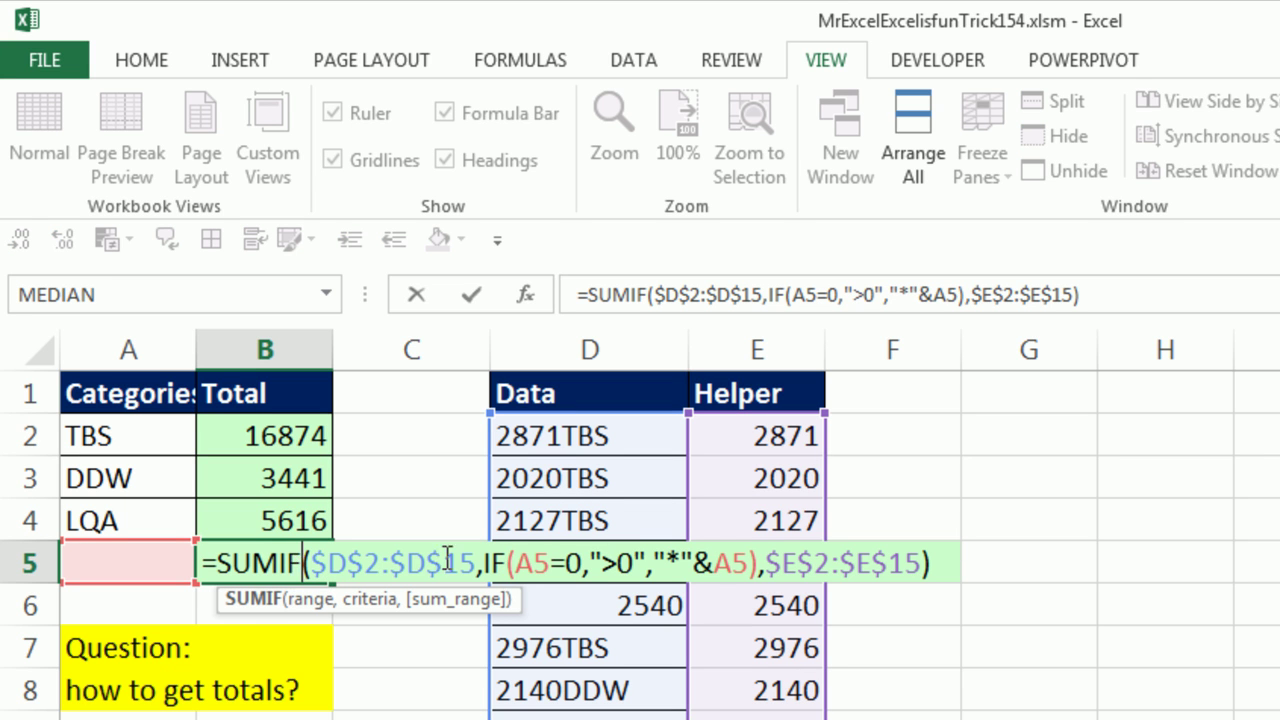
pyautogui.moveTo(592, 563); pyautogui.dragTo(650, 563)
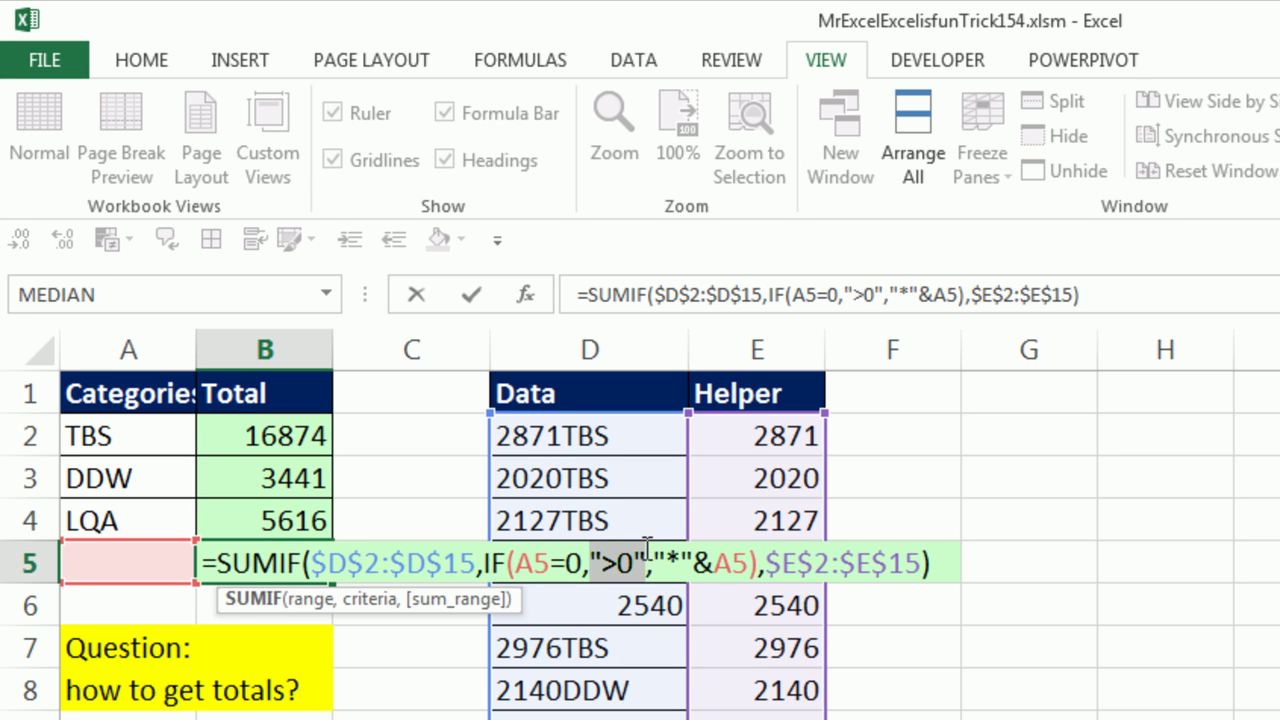
pyautogui.press('Escape')
pyautogui.doubleClick(272, 520)
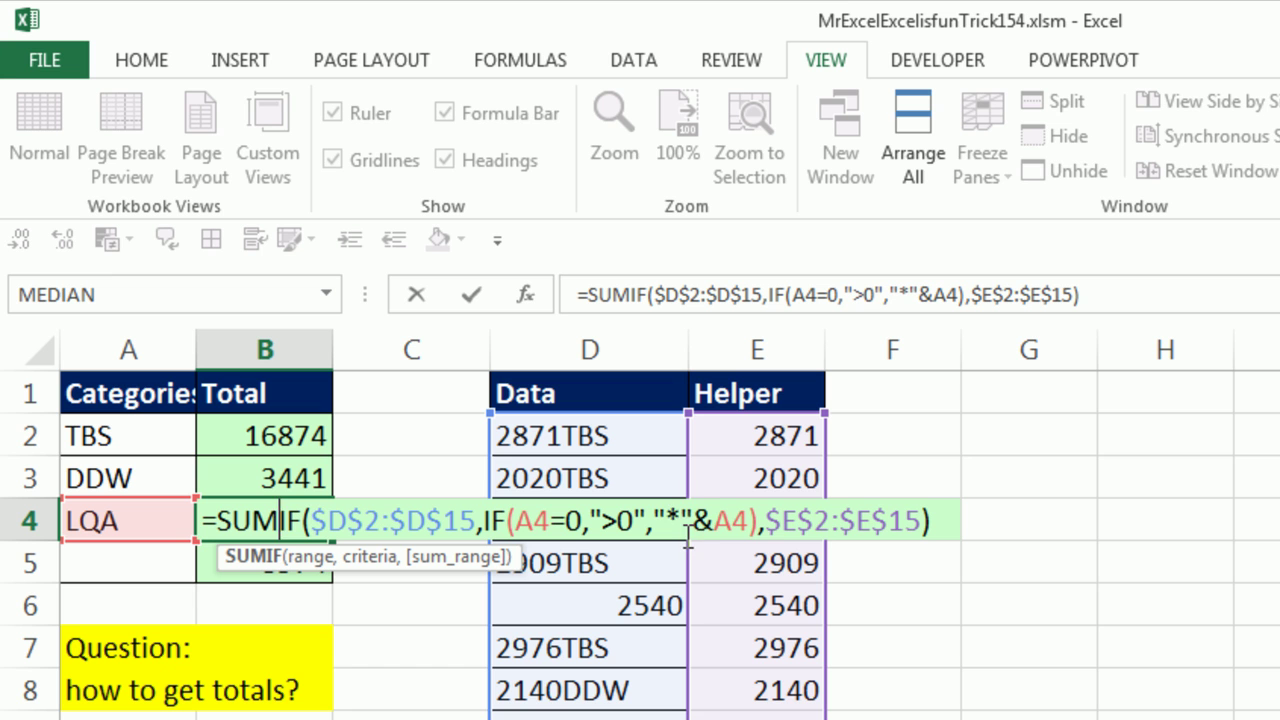
pyautogui.moveTo(654, 520); pyautogui.dragTo(750, 520)
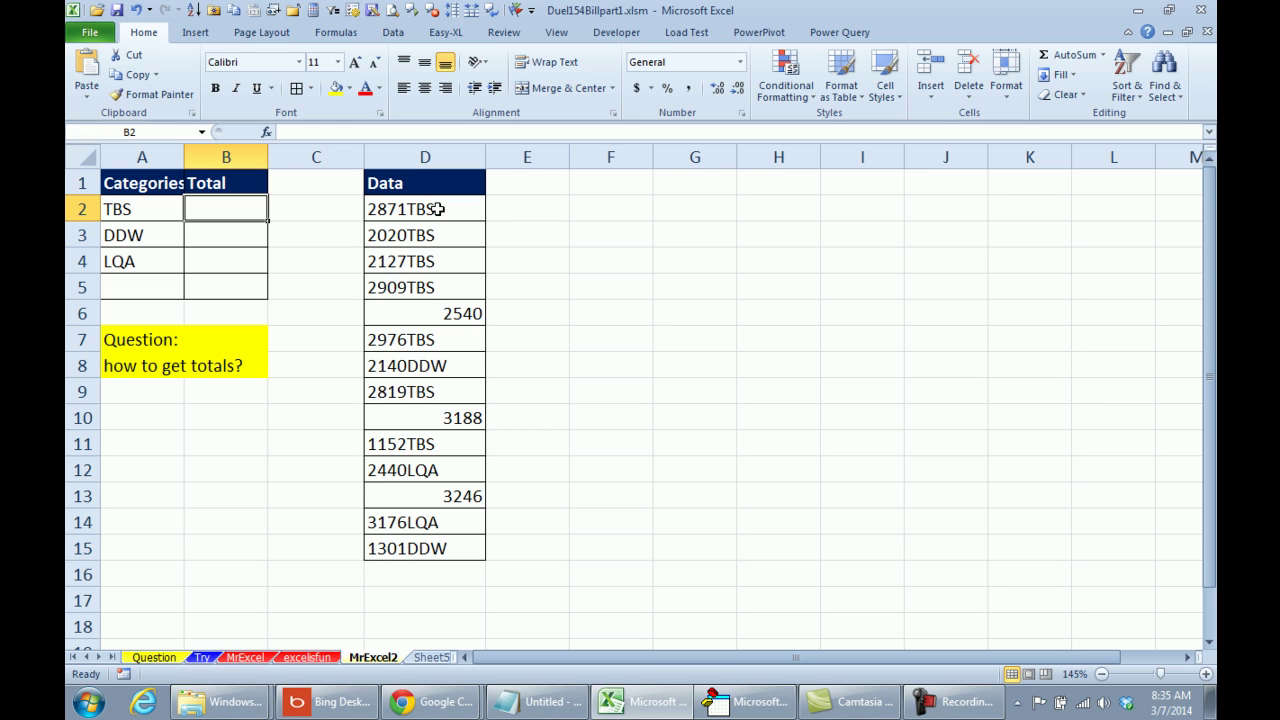
# - Check the macro security level in the Trust Center's macro settings for the Duel154Billpart1.xlsm workbook
pyautogui.press('alt')
pyautogui.press('t')
pyautogui.press('v')
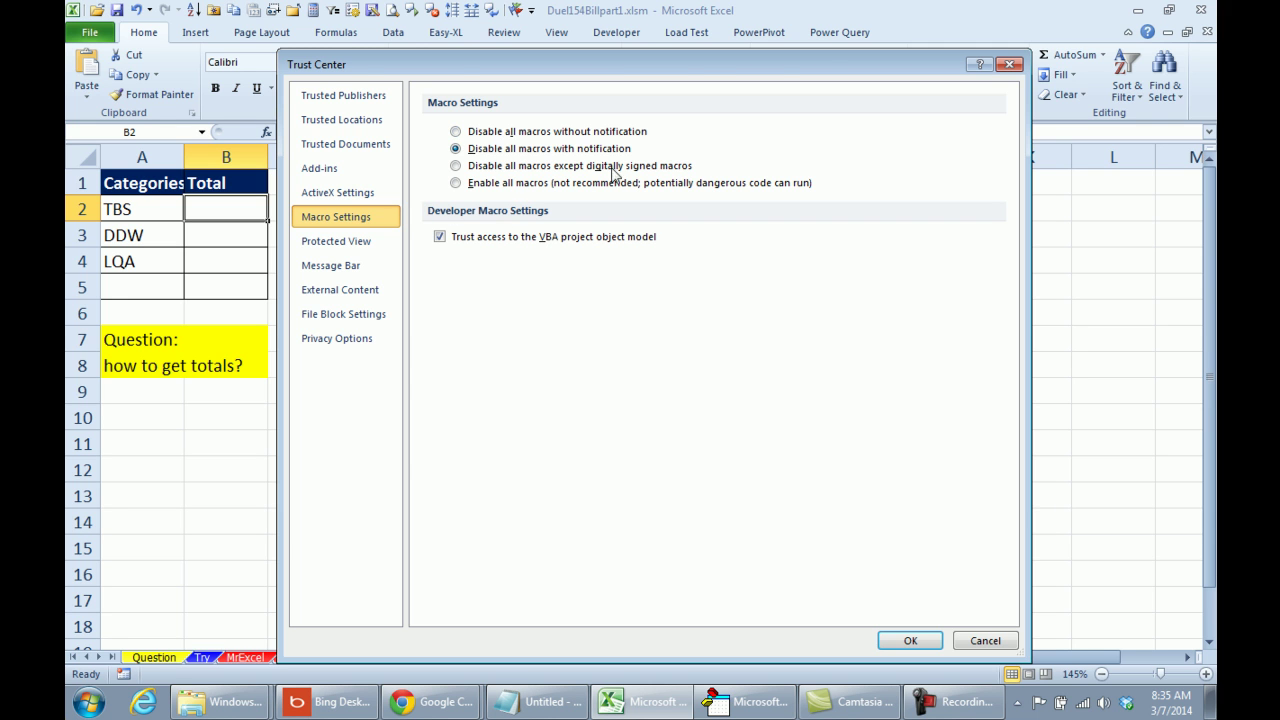
pyautogui.click(986, 639)
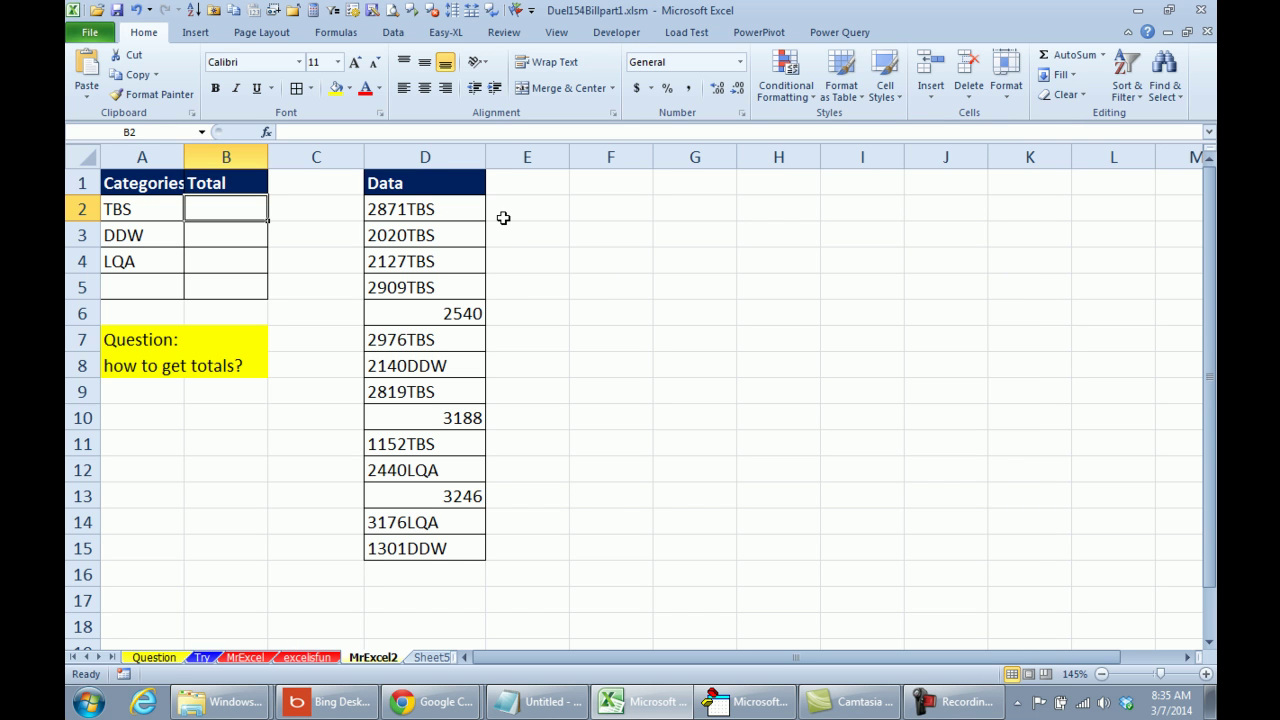
# - Insert a module in the VBA editor and write a SumText(MyRange, Letters) function that sums the numbers from cells whose letters match
pyautogui.hotkey('alt', 'F11')
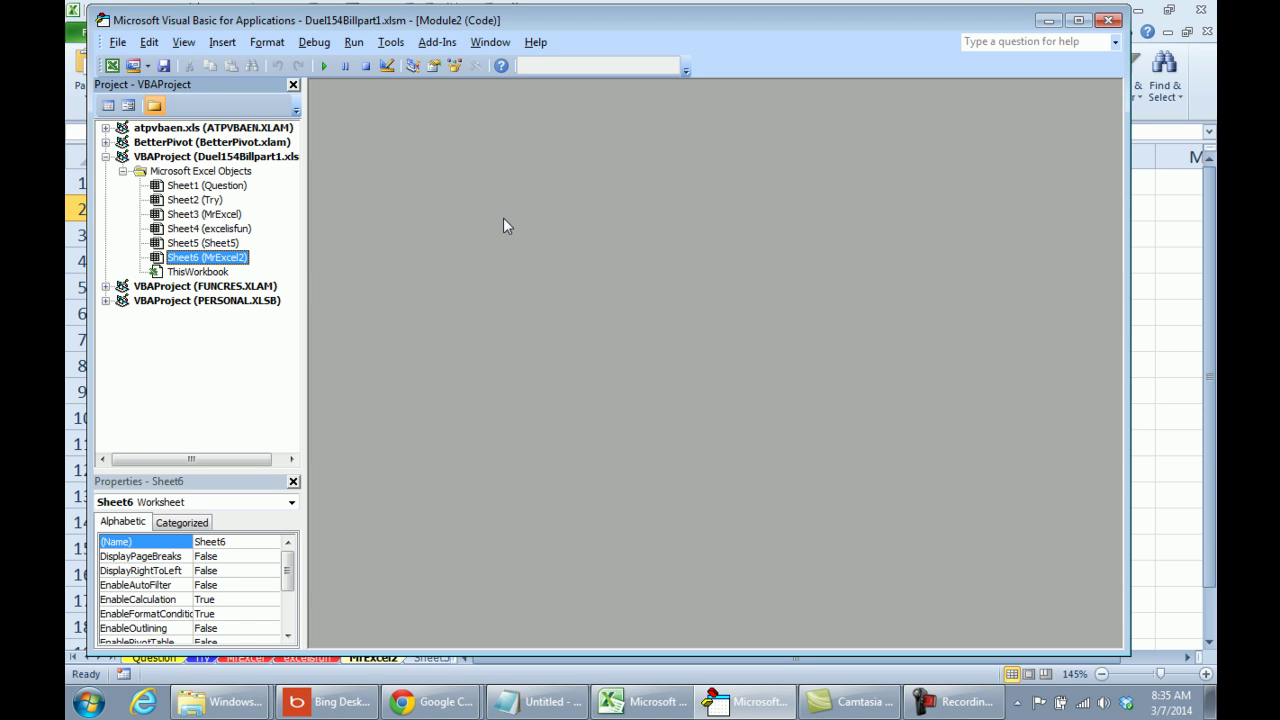
pyautogui.click(222, 42)
pyautogui.click(251, 102)
pyautogui.write('Function SumText(MyRange, Letters)     SumText = 0     For Each cell In MyRange         MyLetters = ""         MyNumbers = ""         For i = 1 To Len(cell.Value)             Select Case Mid(cell.Value, i, 1)                 Case "0" To "9"                     MyNumbers = MyNumbers & Mid(cell.Value, i, 1)                 Case Else                     MyLetters = MyLetters & Mid(cell.Value, i, 1)             End Select         Next i         If MyLetters = Letters Then             SumText = SumText + (MyNumbers * 1)         End If     Next cell End Function')
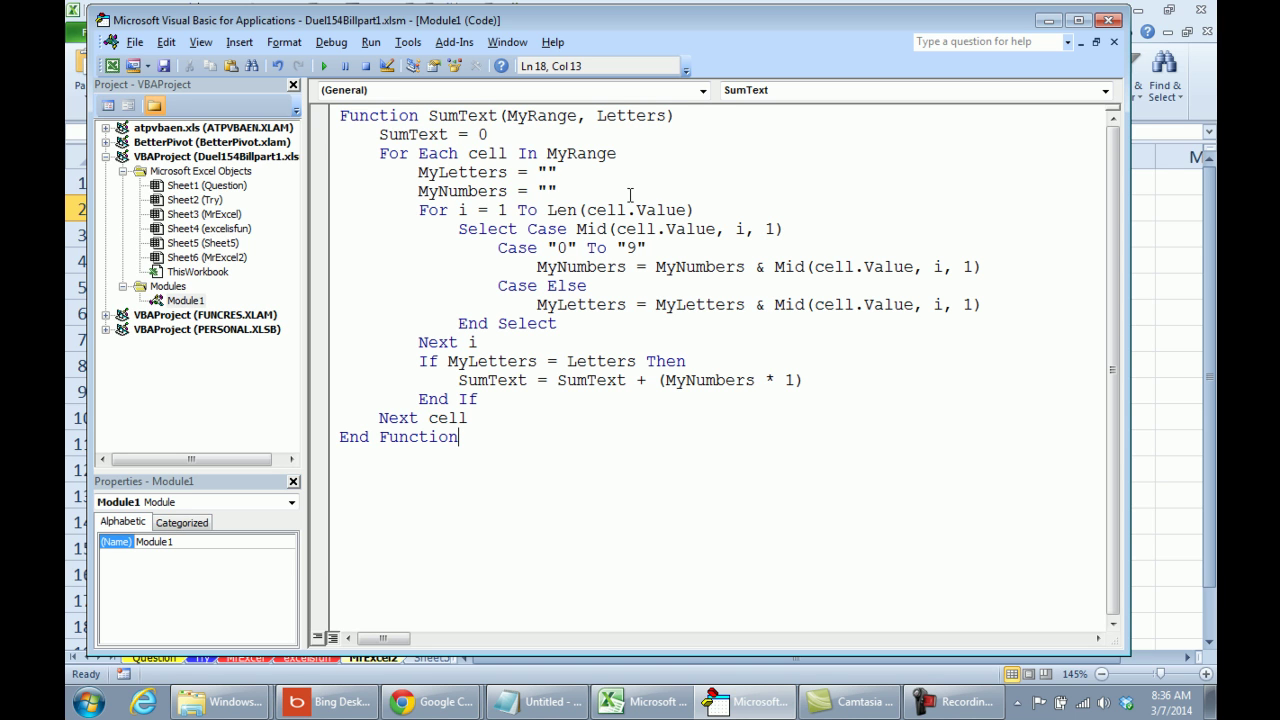
# - Enter =sumtext($D$2:$D$15,A2) in B2 of the MrExcel2 sheet and fill the formula down to B5
pyautogui.hotkey('alt', 'F11')
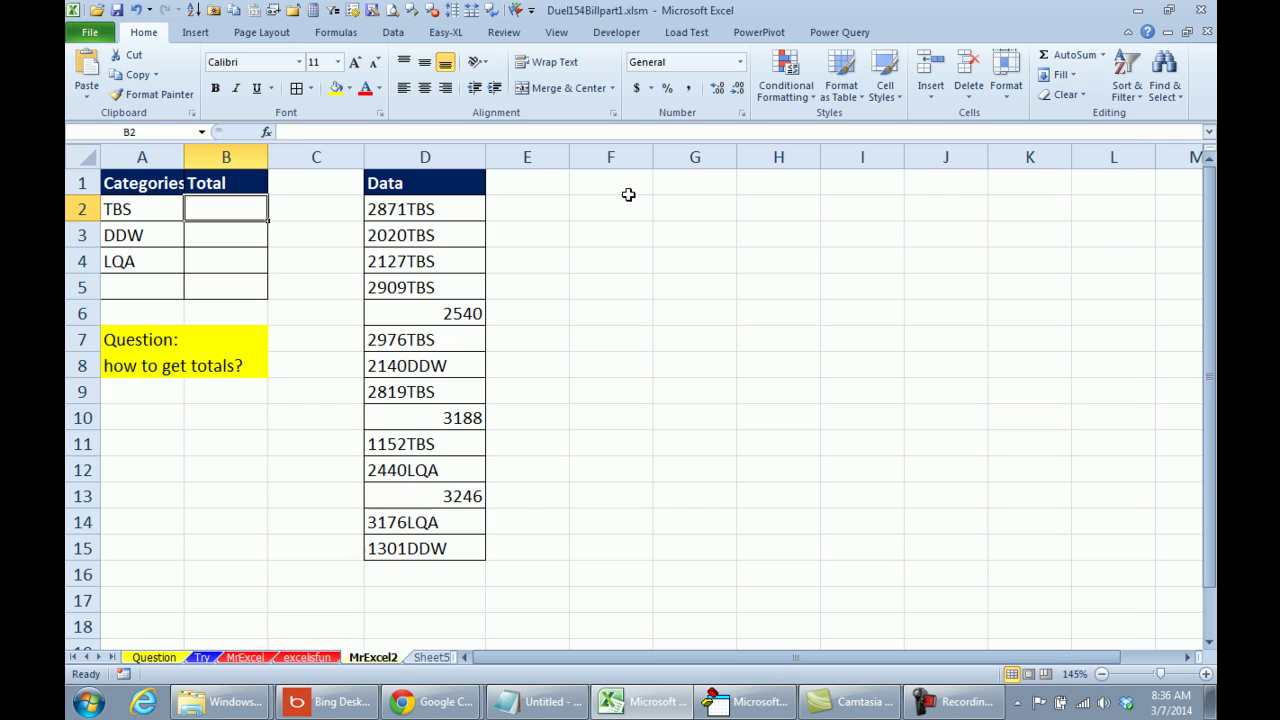
pyautogui.write('=sumte')
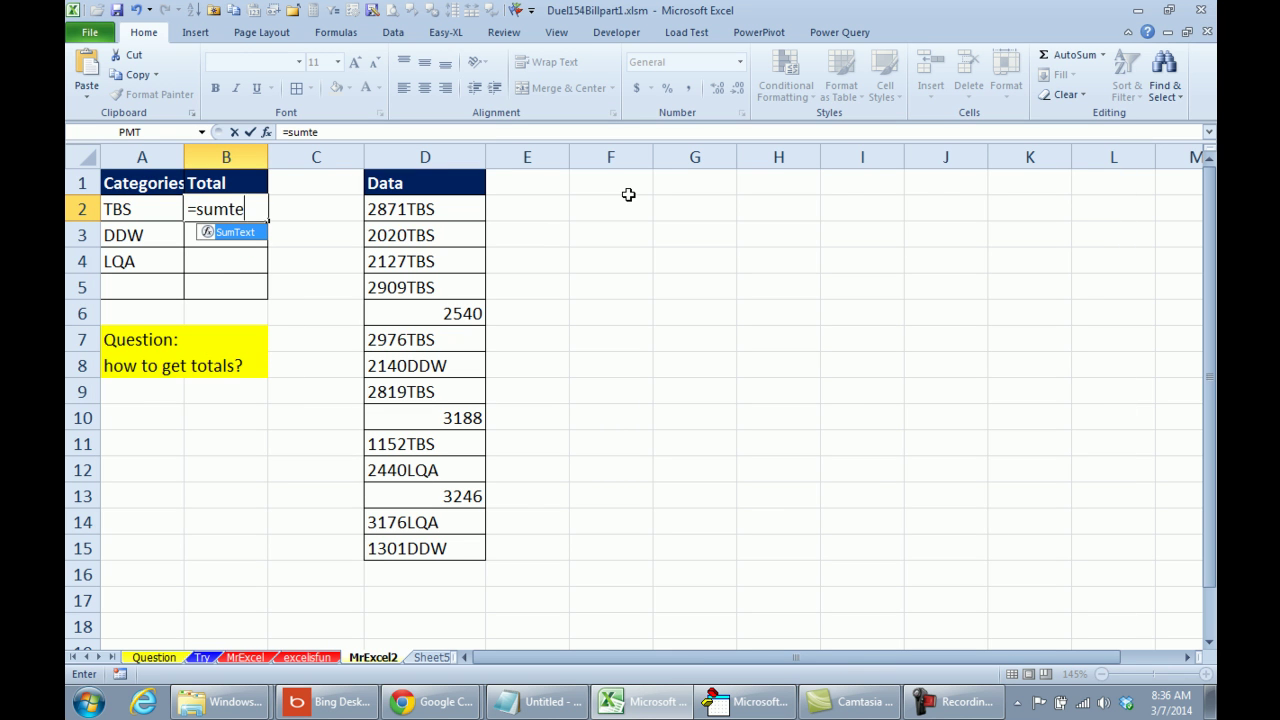
pyautogui.write('xt(')
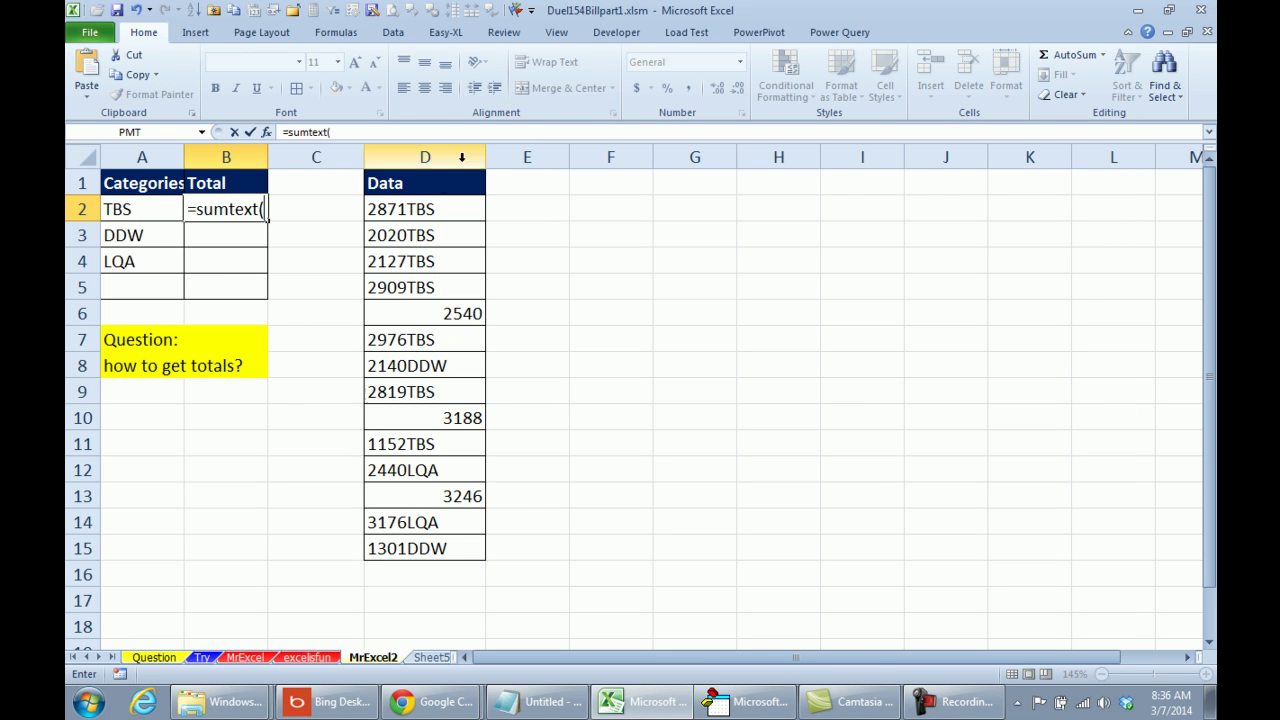
pyautogui.moveTo(425, 207); pyautogui.dragTo(430, 546)
pyautogui.press('F4')
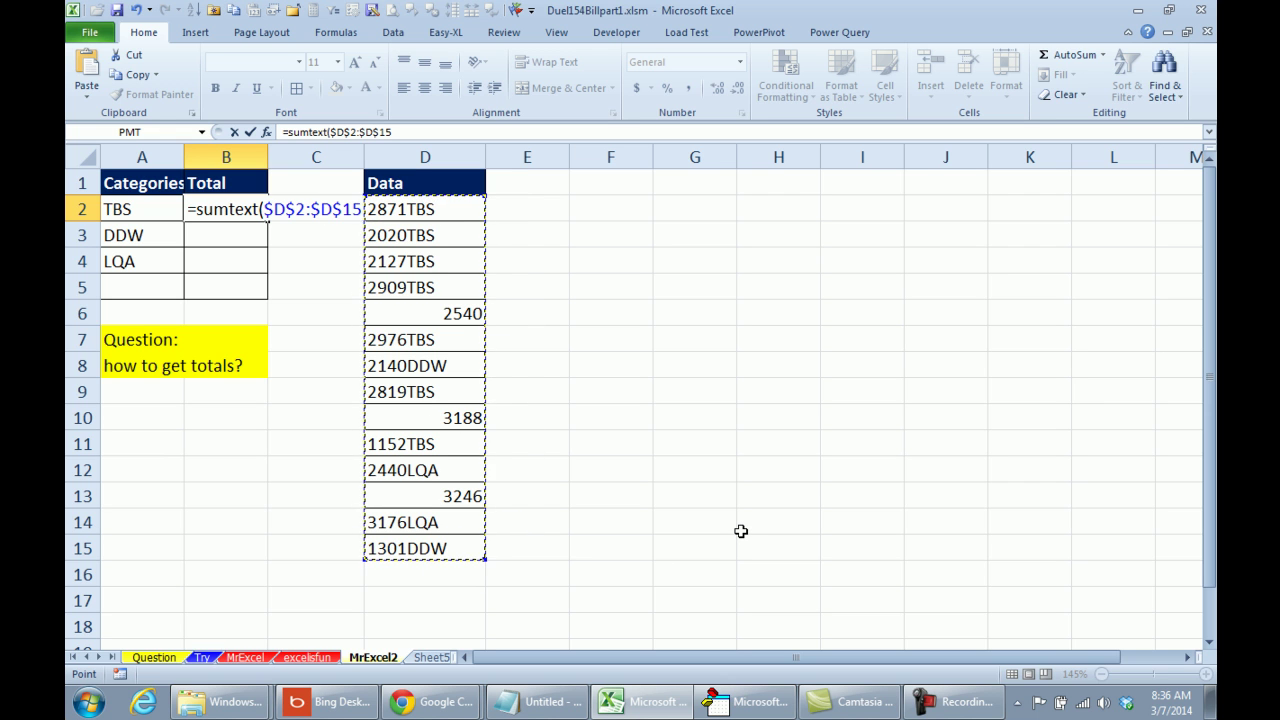
pyautogui.write(',')
pyautogui.press('Left')
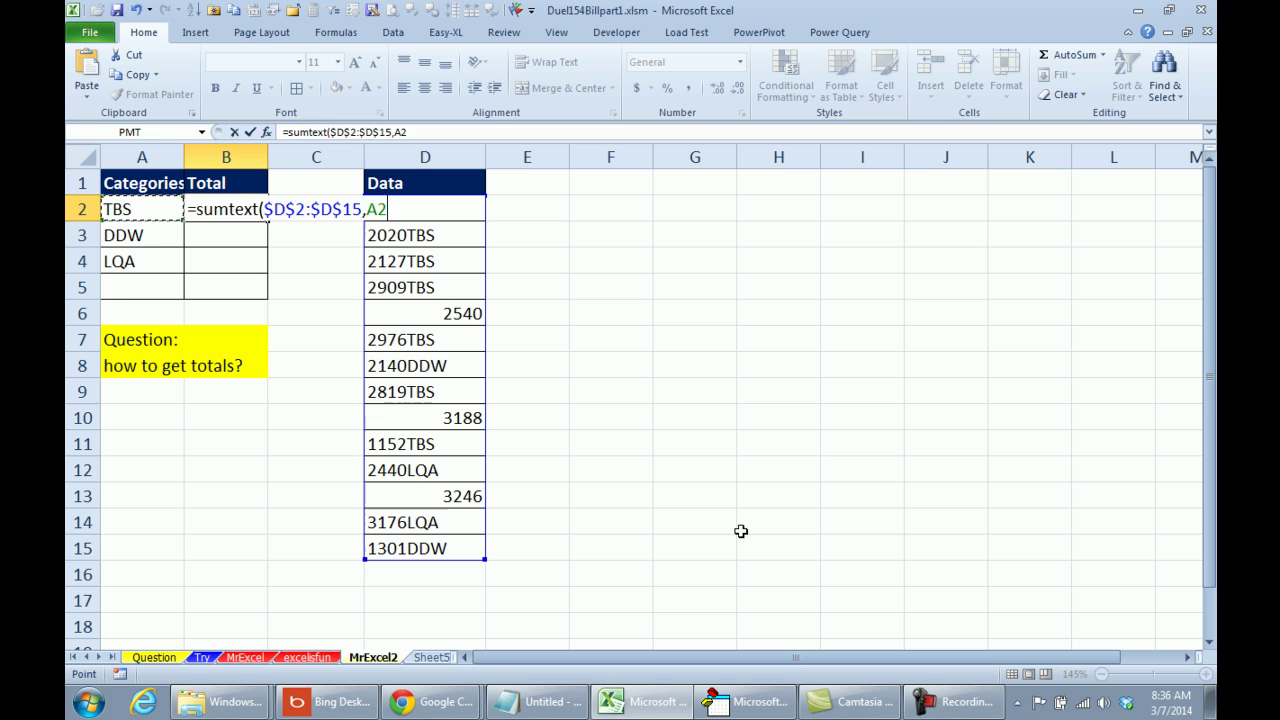
pyautogui.write(')')
pyautogui.hotkey('ctrl', 'Return')
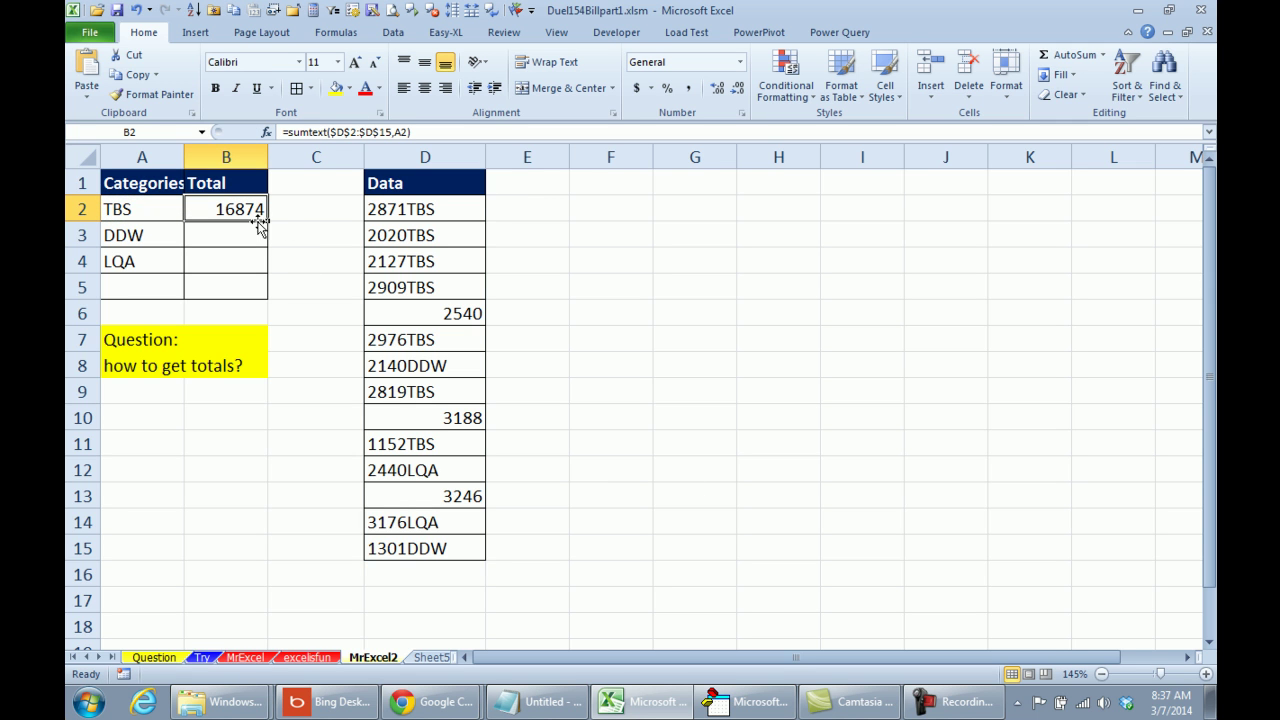
pyautogui.moveTo(264, 222); pyautogui.dragTo(262, 291)
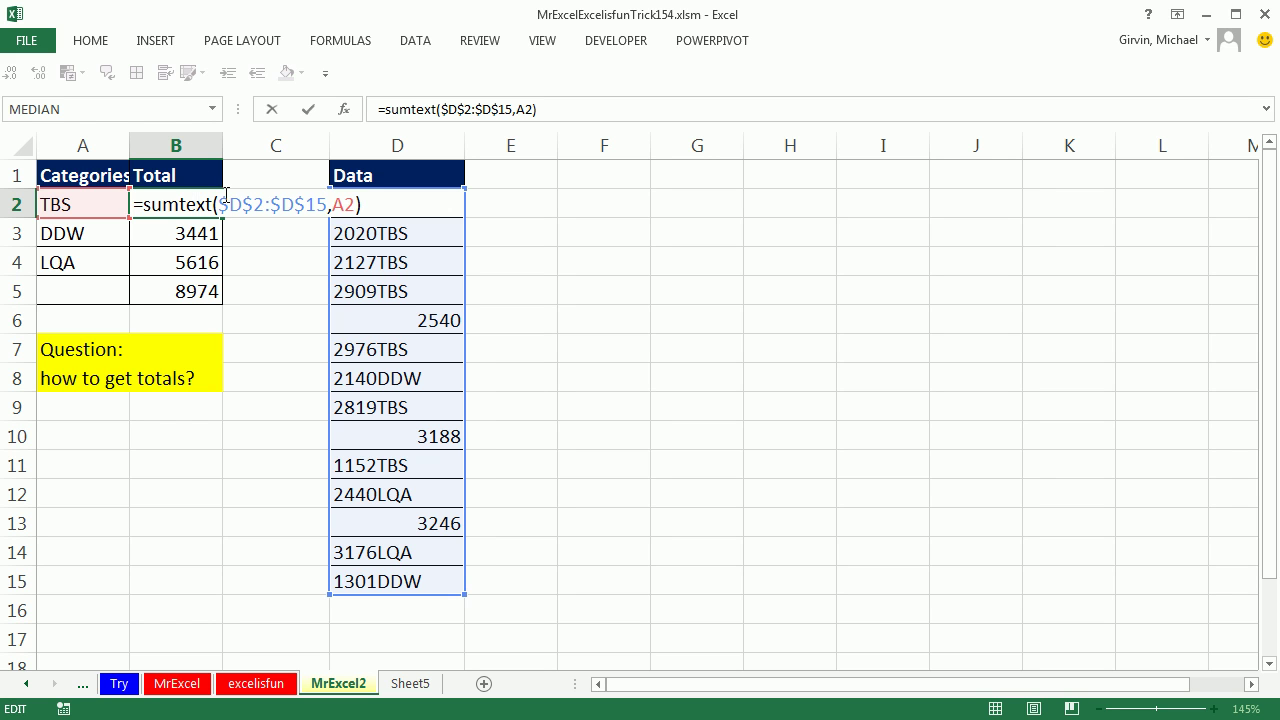
# - Leave B2's formula as it is and examine the helper formula in E2 on the excelisfun sheet
pyautogui.hotkey('ctrl', 'Return')
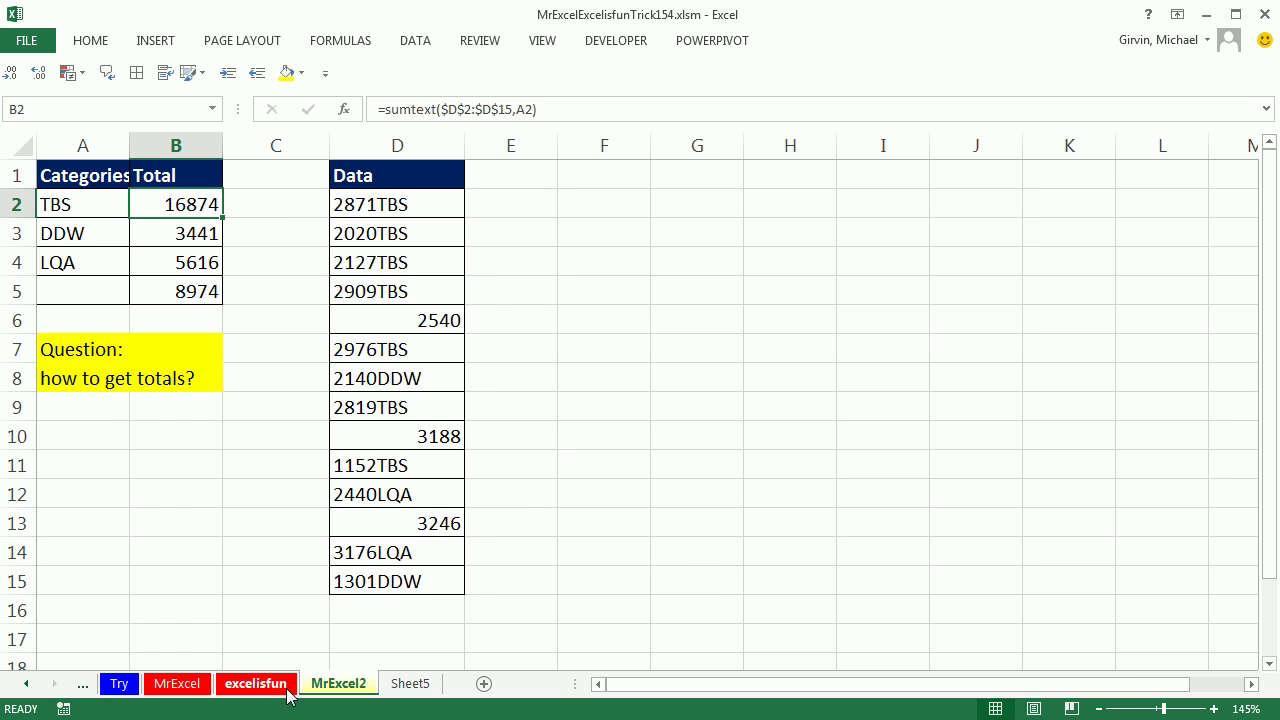
pyautogui.click(285, 686)
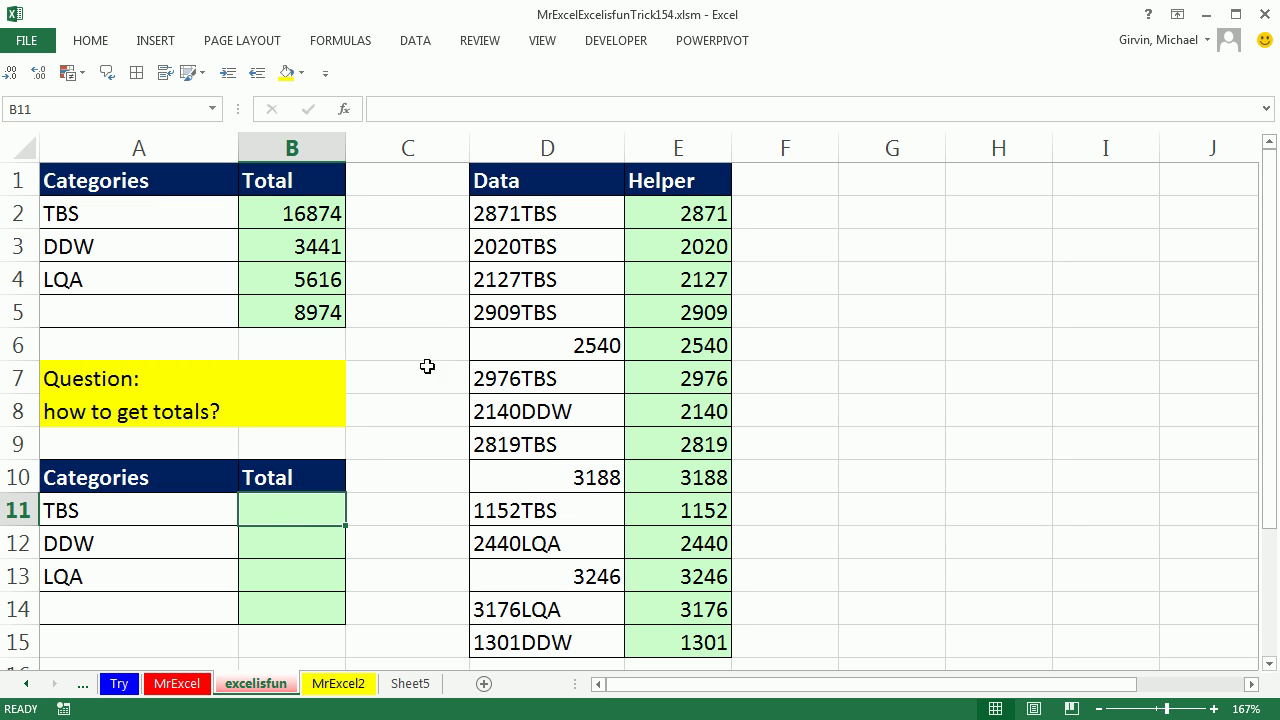
pyautogui.doubleClick(694, 214)
pyautogui.press('Escape')
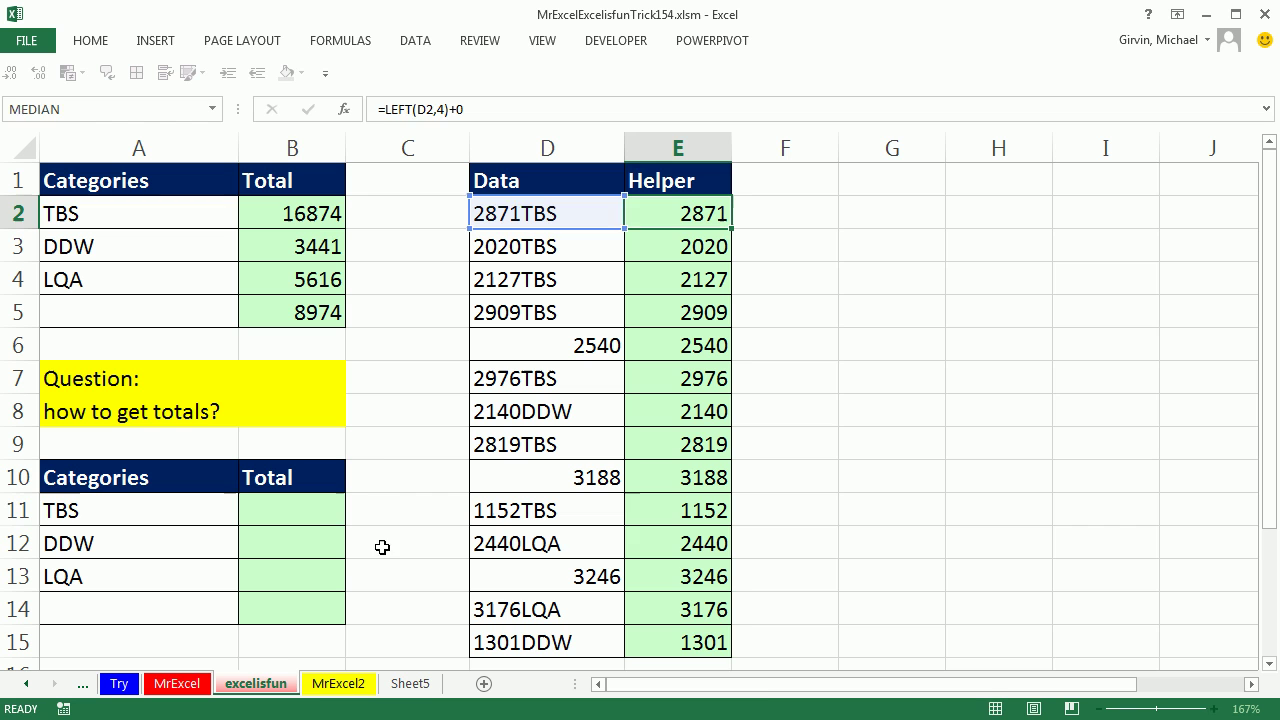
# - Start a formula in B11 with LEFT($D$2:$D$15,4) to extract the first four characters of every data cell
pyautogui.click(312, 508)
pyautogui.moveTo(646, 719)
pyautogui.write('=le')
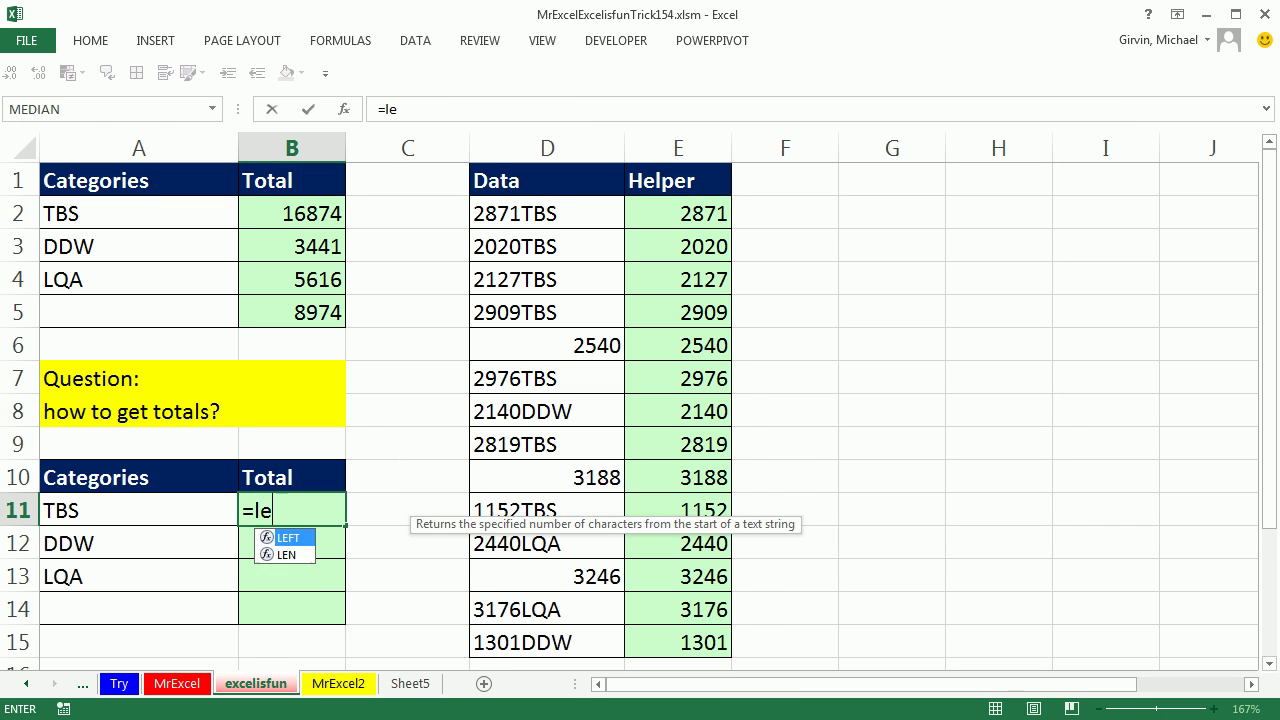
pyautogui.press('Tab')
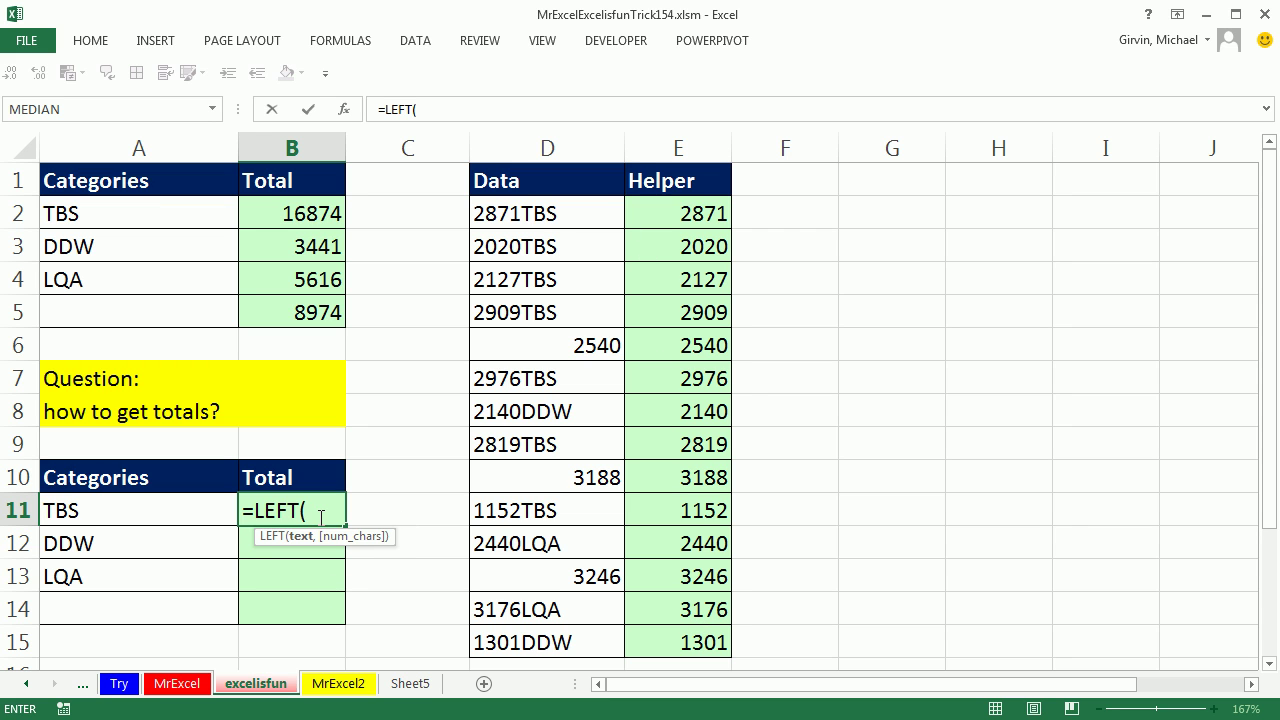
pyautogui.moveTo(556, 218); pyautogui.dragTo(538, 634)
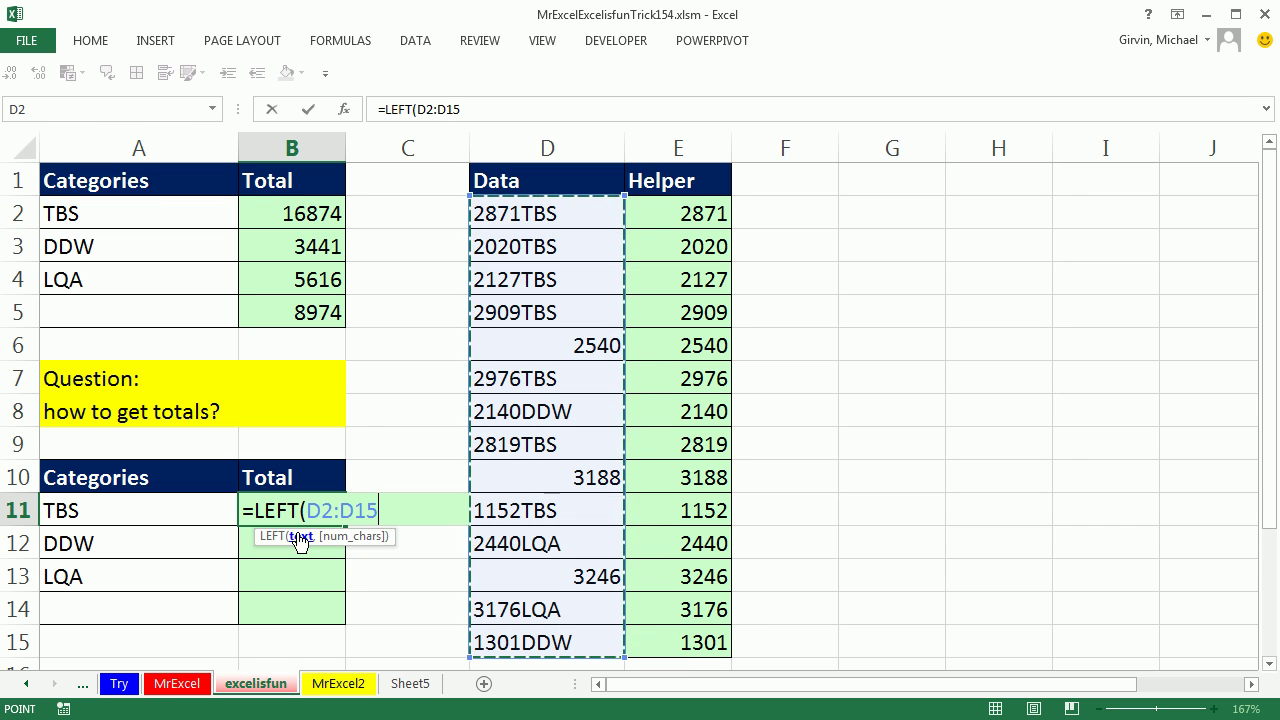
pyautogui.press('F4')
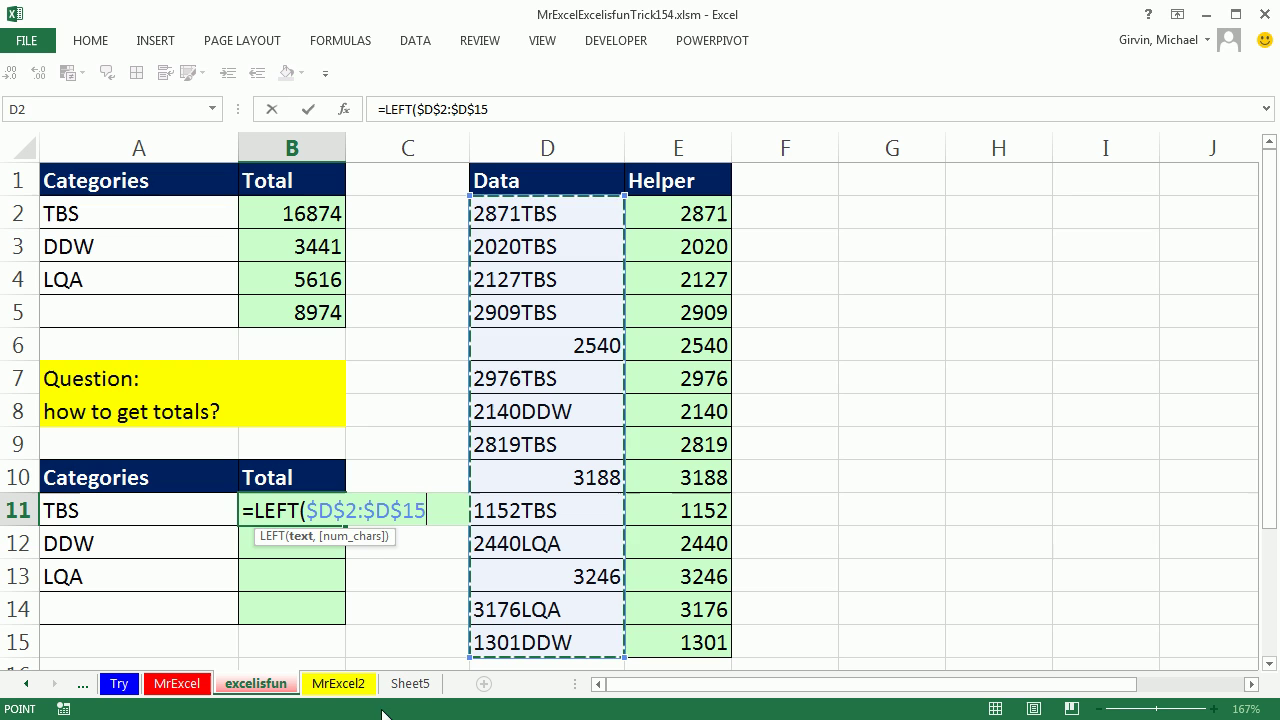
pyautogui.write(',4')
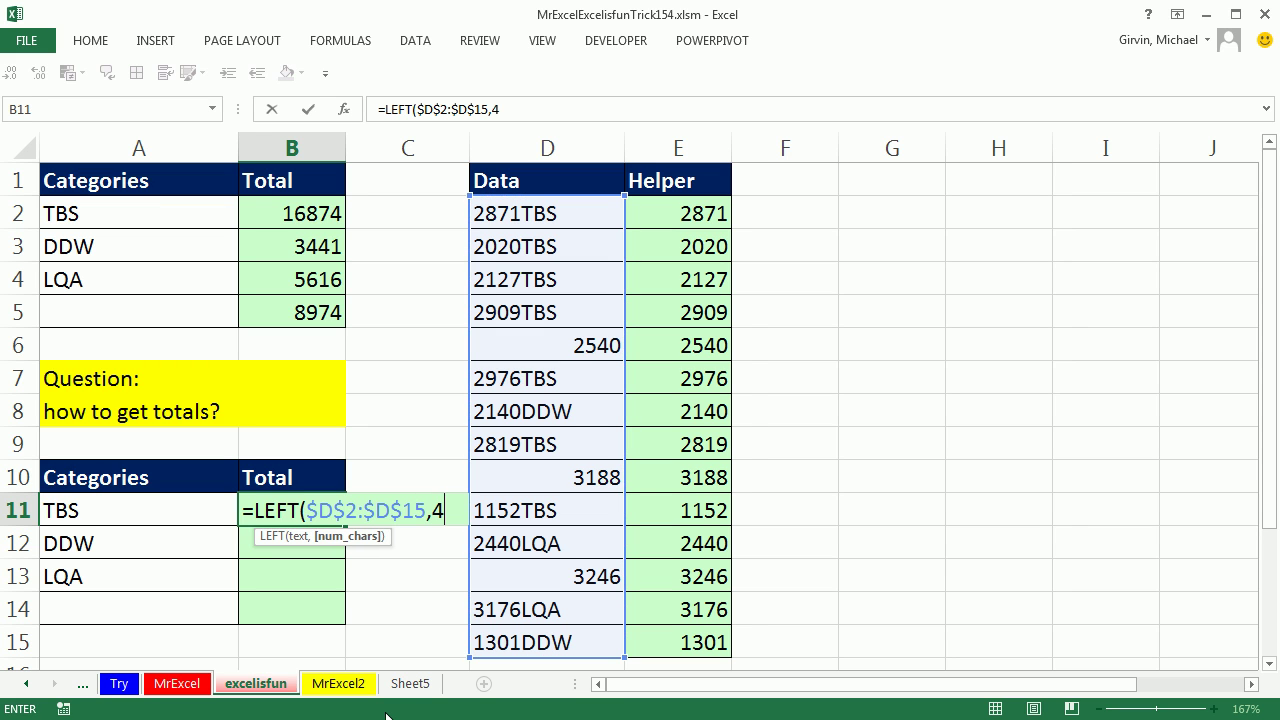
pyautogui.write(')')
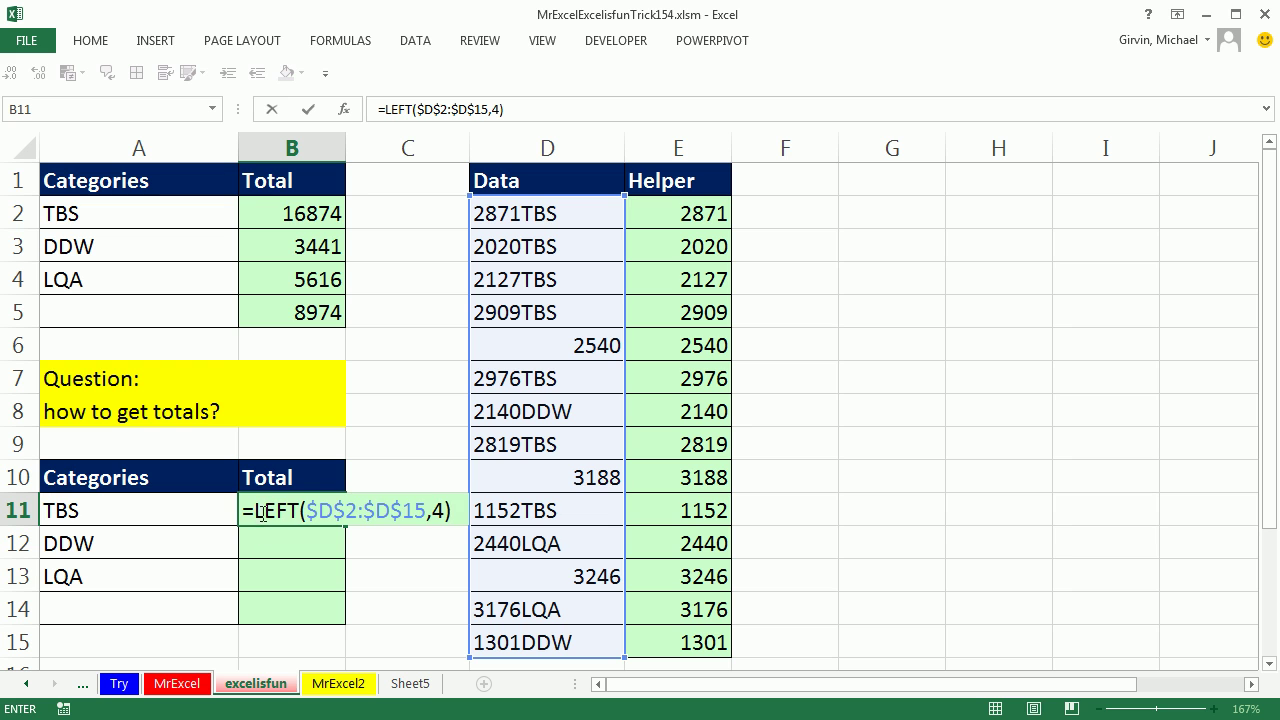
# - Evaluate the LEFT expression in B11 in place to inspect its array, and restore the formula
pyautogui.moveTo(262, 512); pyautogui.dragTo(666, 518)
pyautogui.press('F9')
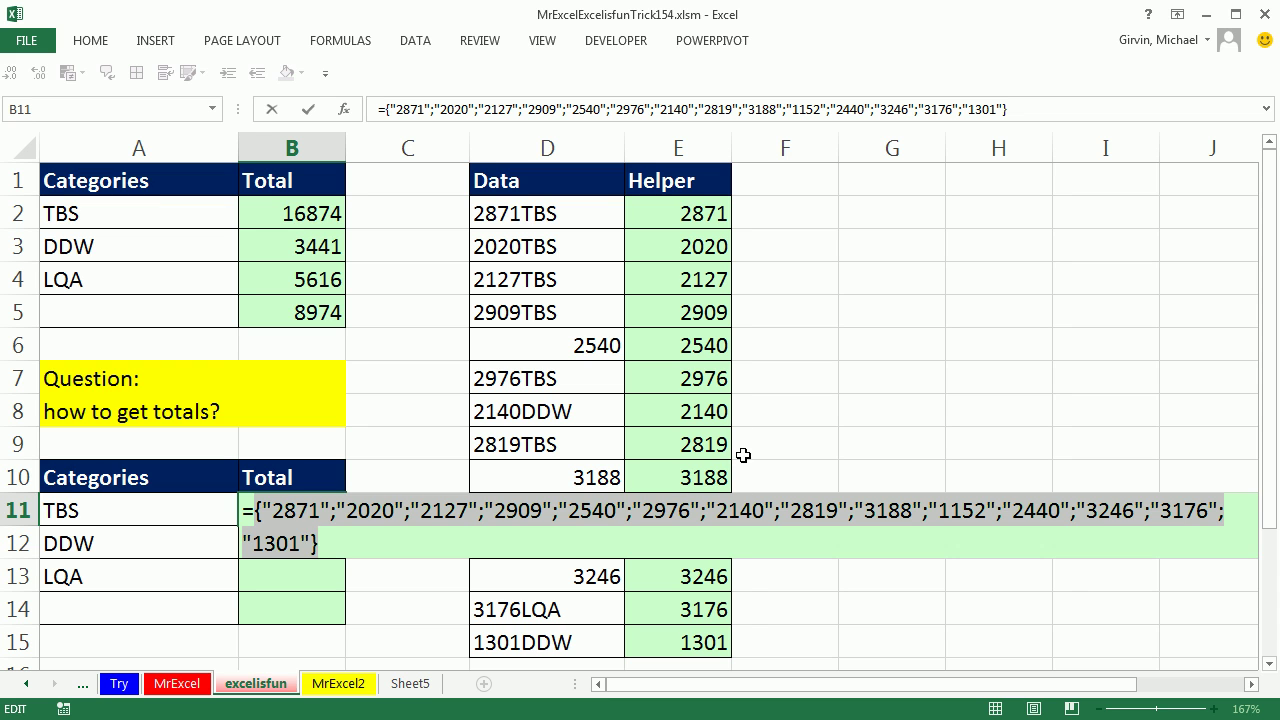
pyautogui.hotkey('ctrl', 'z')
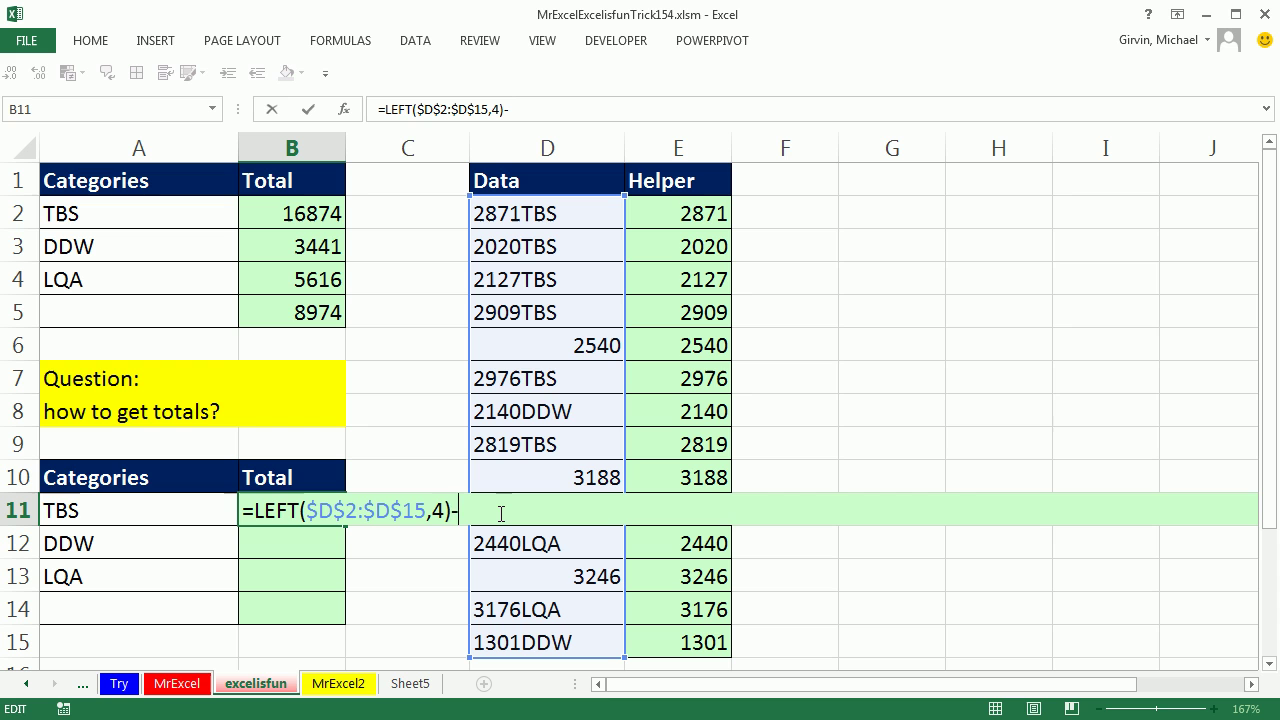
# - Append +0 to the LEFT expression in B11, evaluate it in place to check the array, and restore the formula
pyautogui.write('+0')
pyautogui.moveTo(480, 512); pyautogui.dragTo(3, 485)
pyautogui.press('F9')
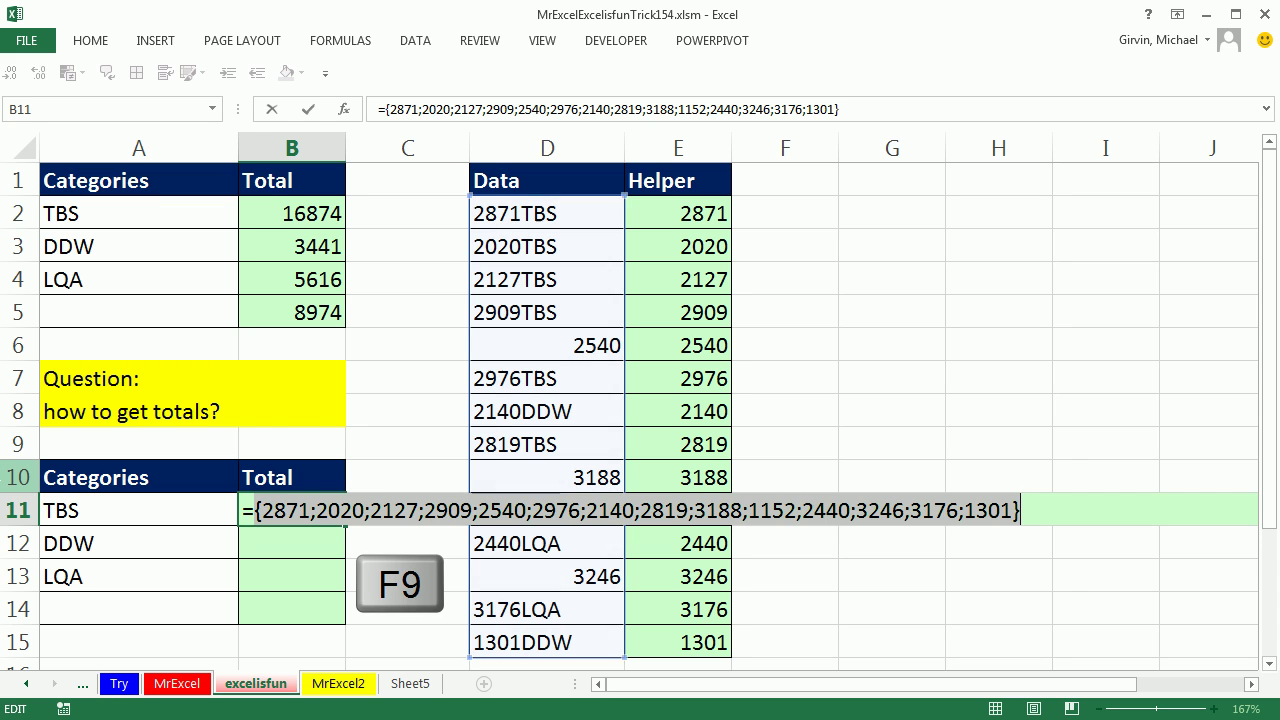
pyautogui.hotkey('ctrl', 'z')
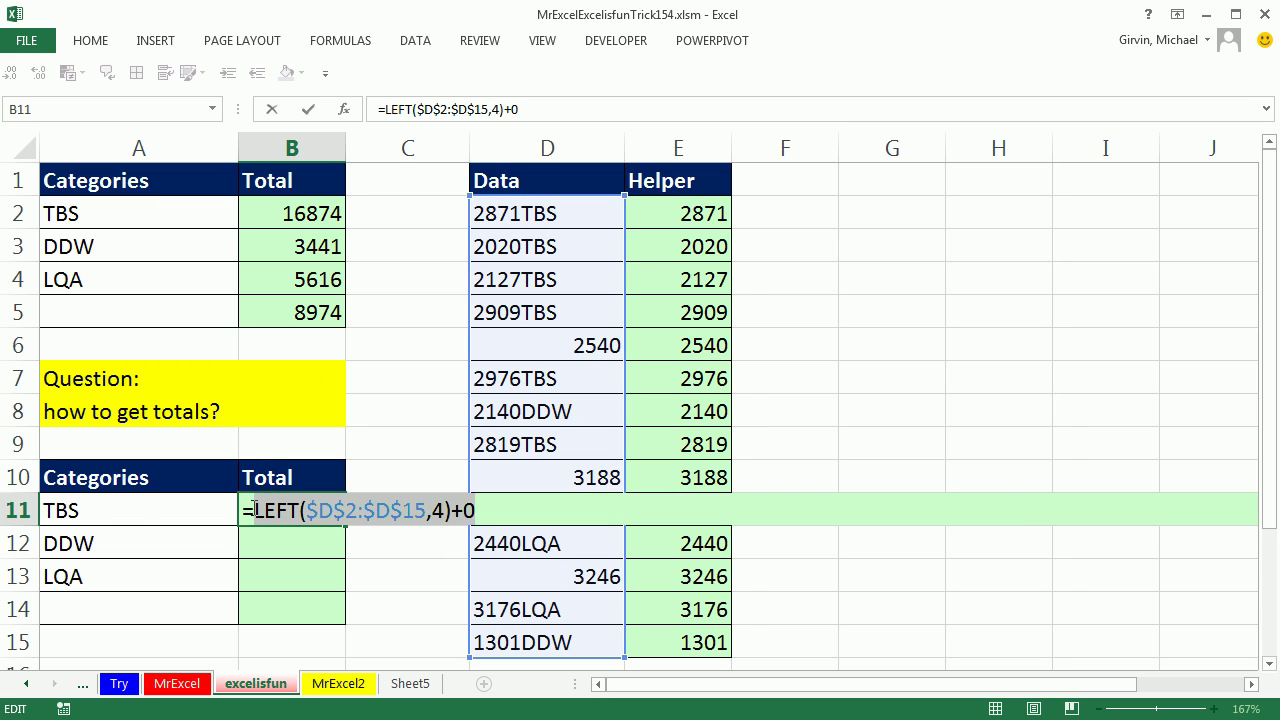
# - Try to wrap the LEFT expression in B11 in SUMIFS as its sum_range argument
pyautogui.press('End')
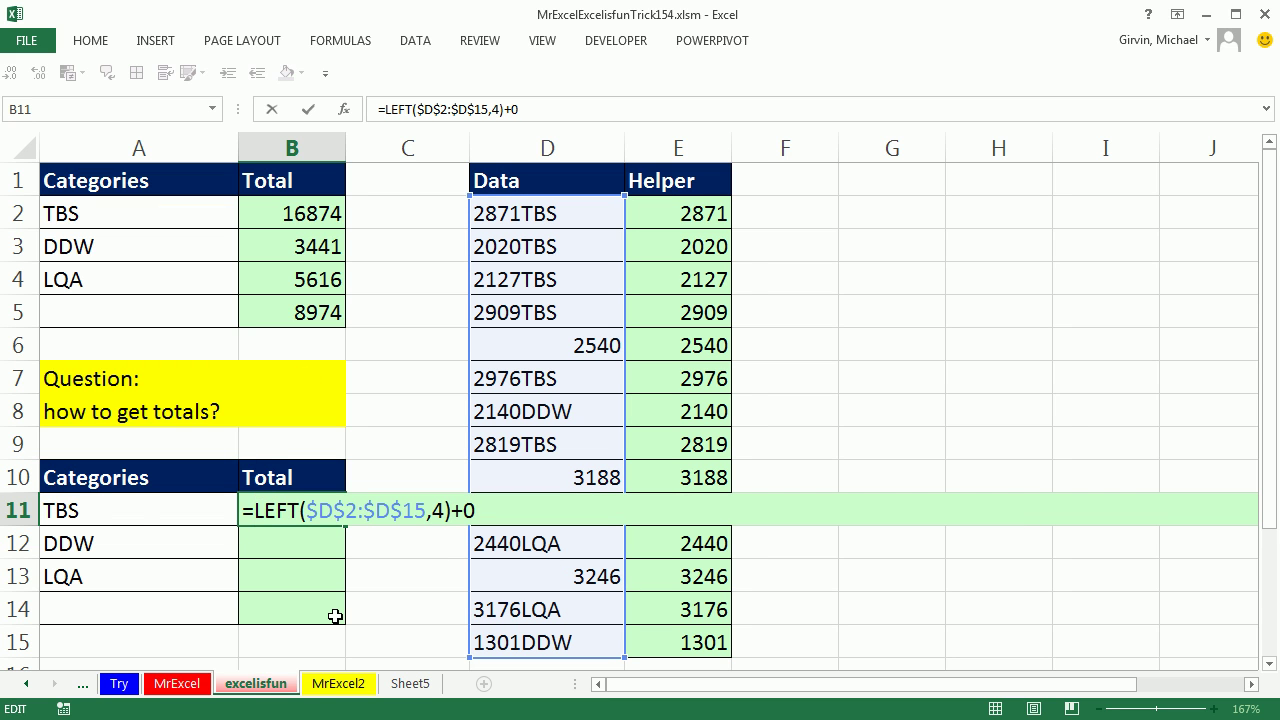
pyautogui.write('sumi')
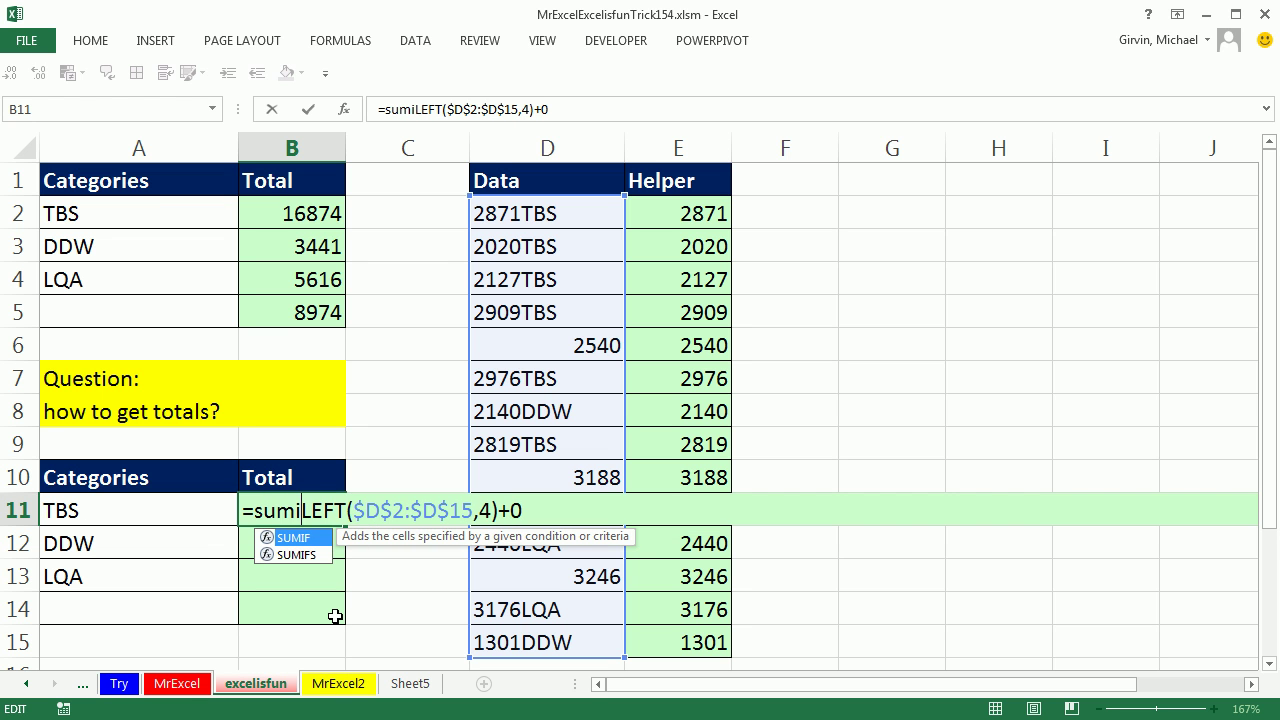
pyautogui.press('Down')
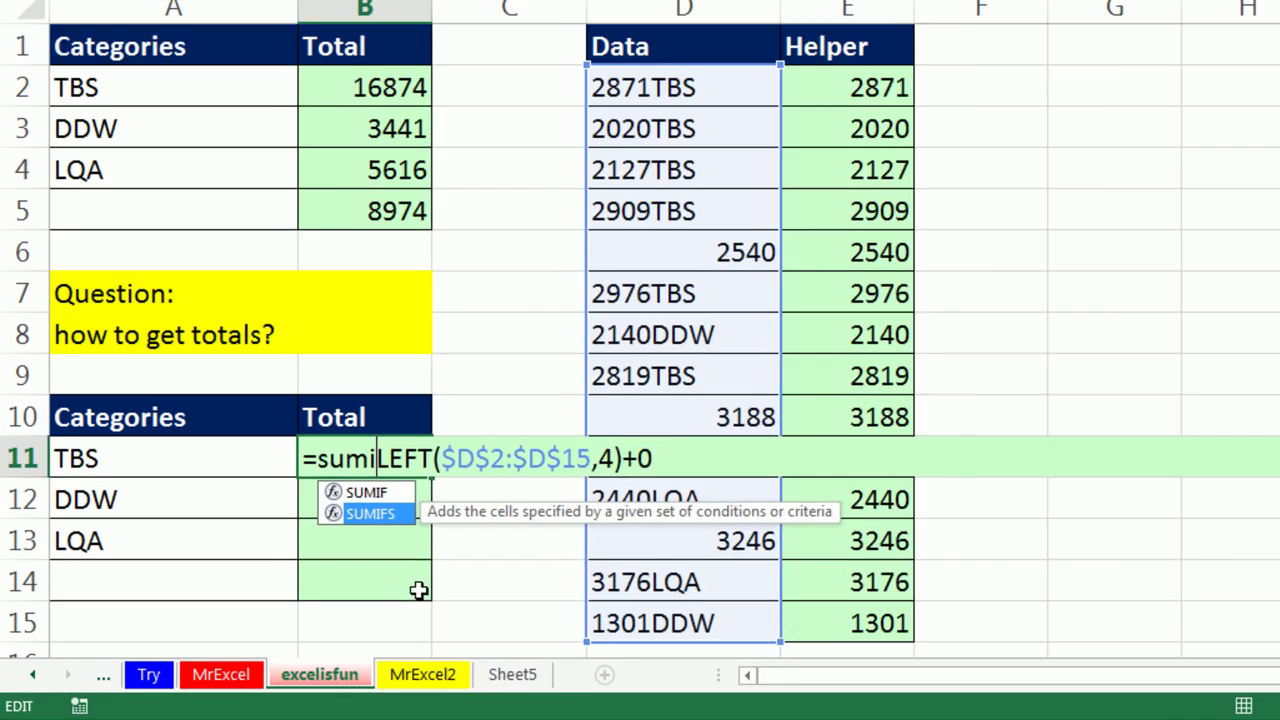
pyautogui.press('Tab')
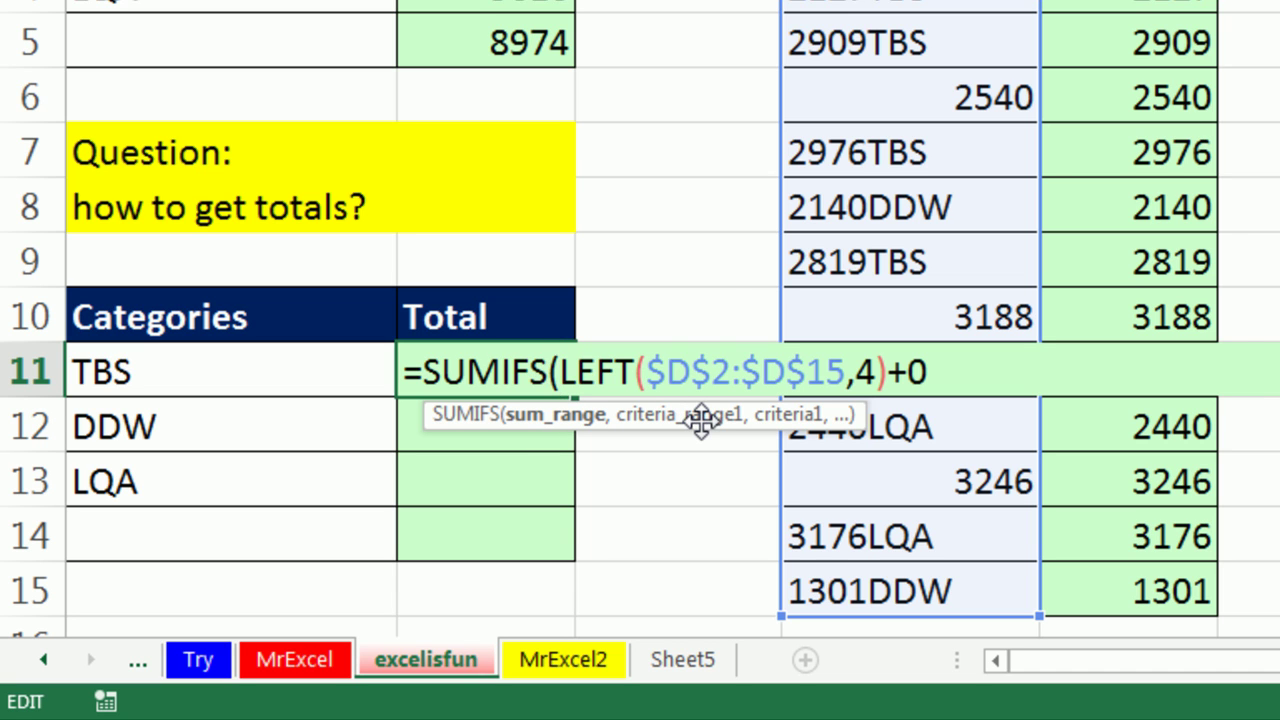
pyautogui.click(648, 368)
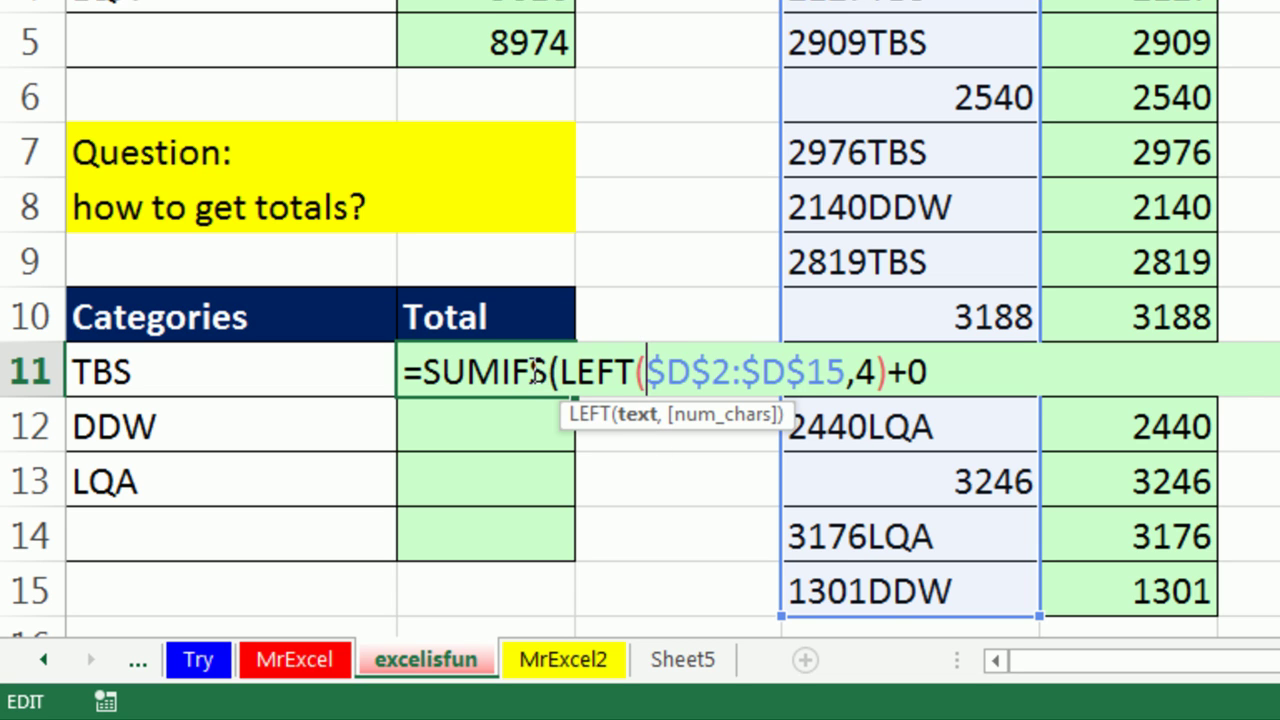
# - Replace SUMIFS with SUMPRODUCT in B11's formula, keeping LEFT($D$2:$D$15,4)+0 as the first array
pyautogui.moveTo(505, 372); pyautogui.dragTo(552, 372)
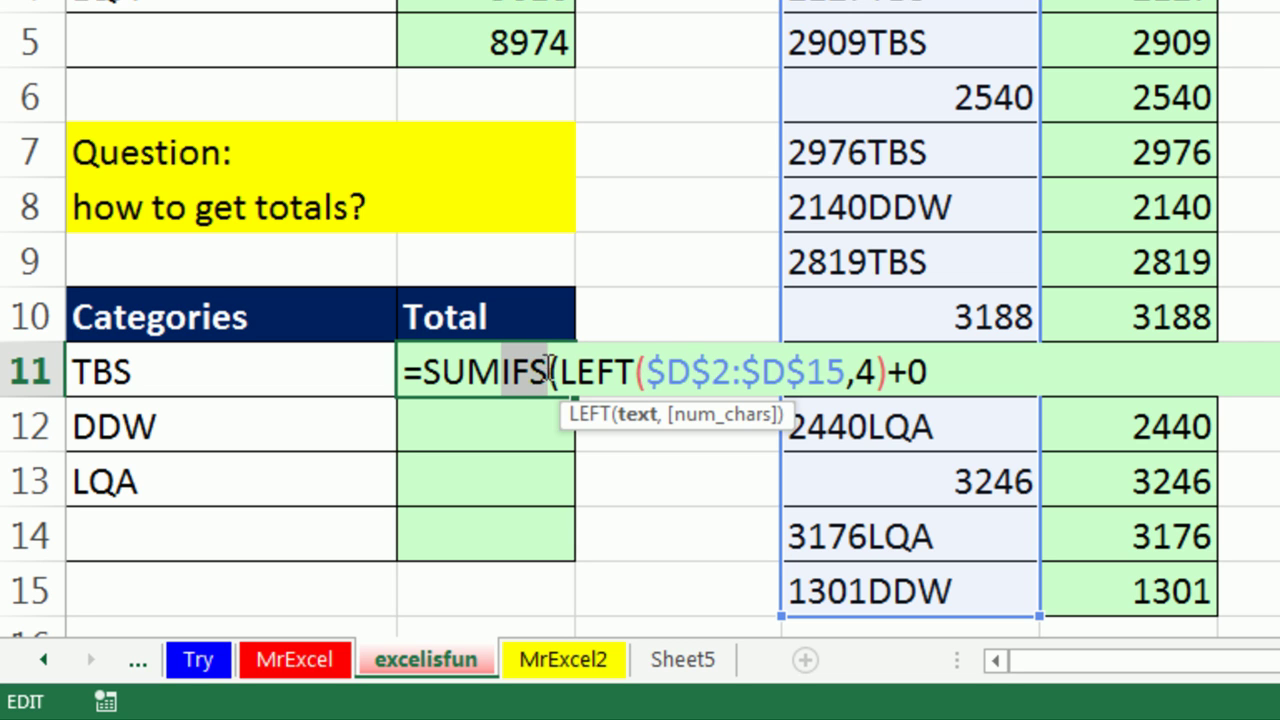
pyautogui.write('p')
pyautogui.press('Tab')
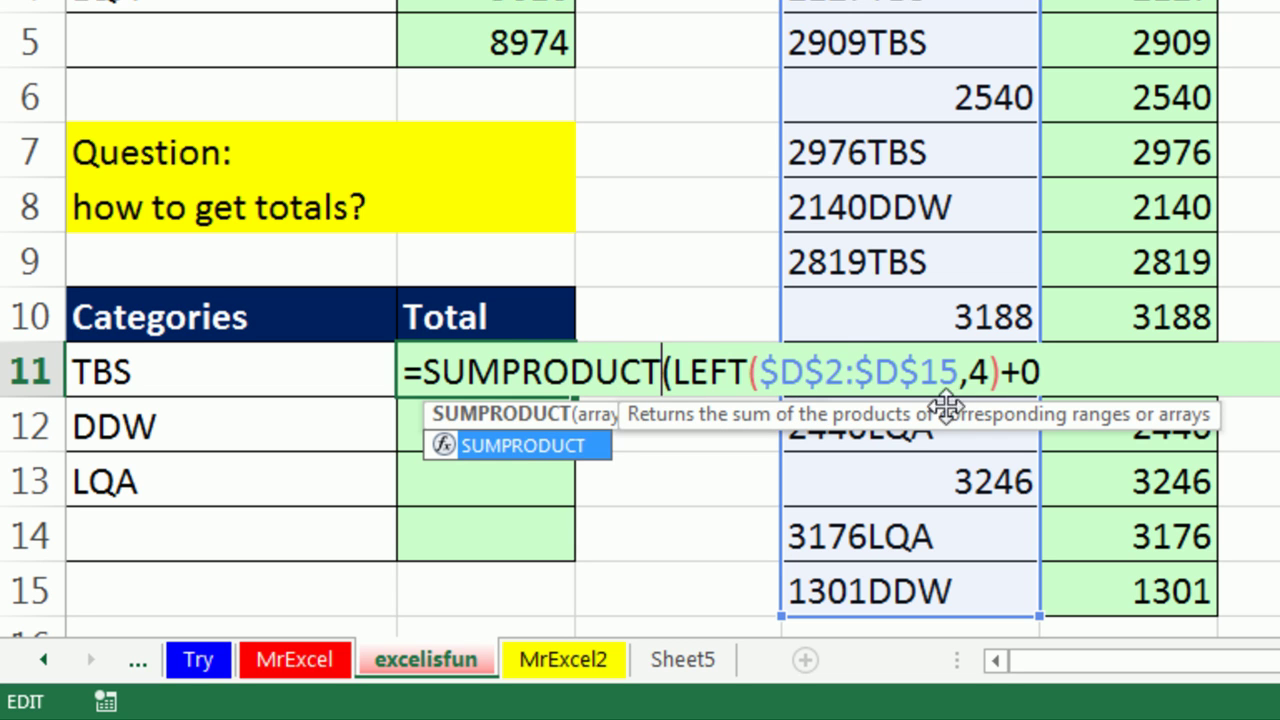
pyautogui.click(1048, 365)
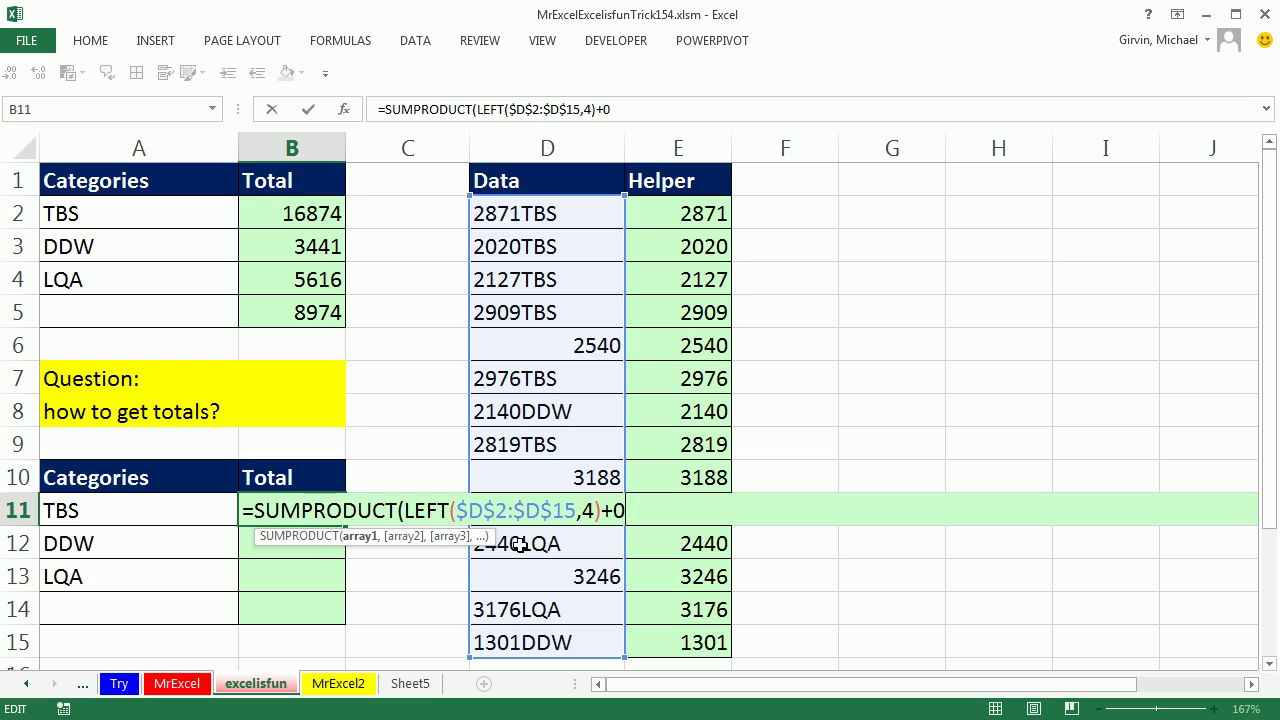
# - Add SEARCH(A11,$D$2:$D$15) as the second array of the SUMPRODUCT formula in B11
pyautogui.write(',')
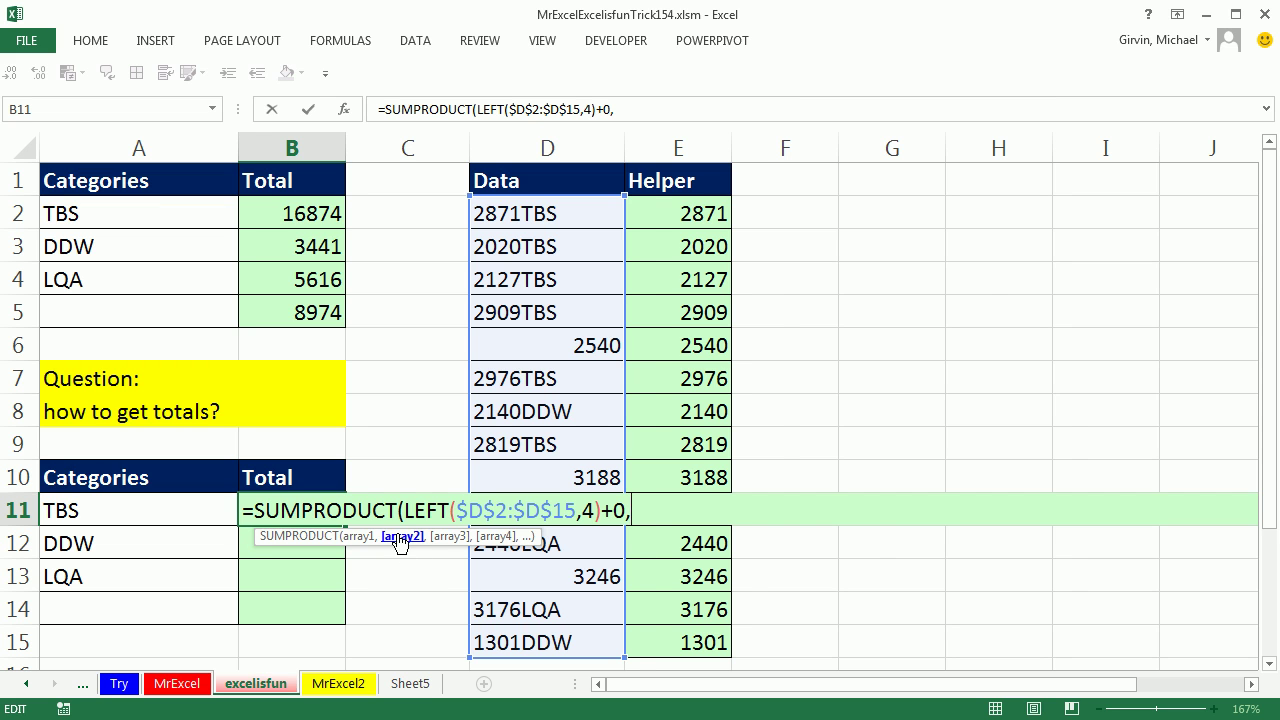
pyautogui.write('s')
pyautogui.press('Tab')
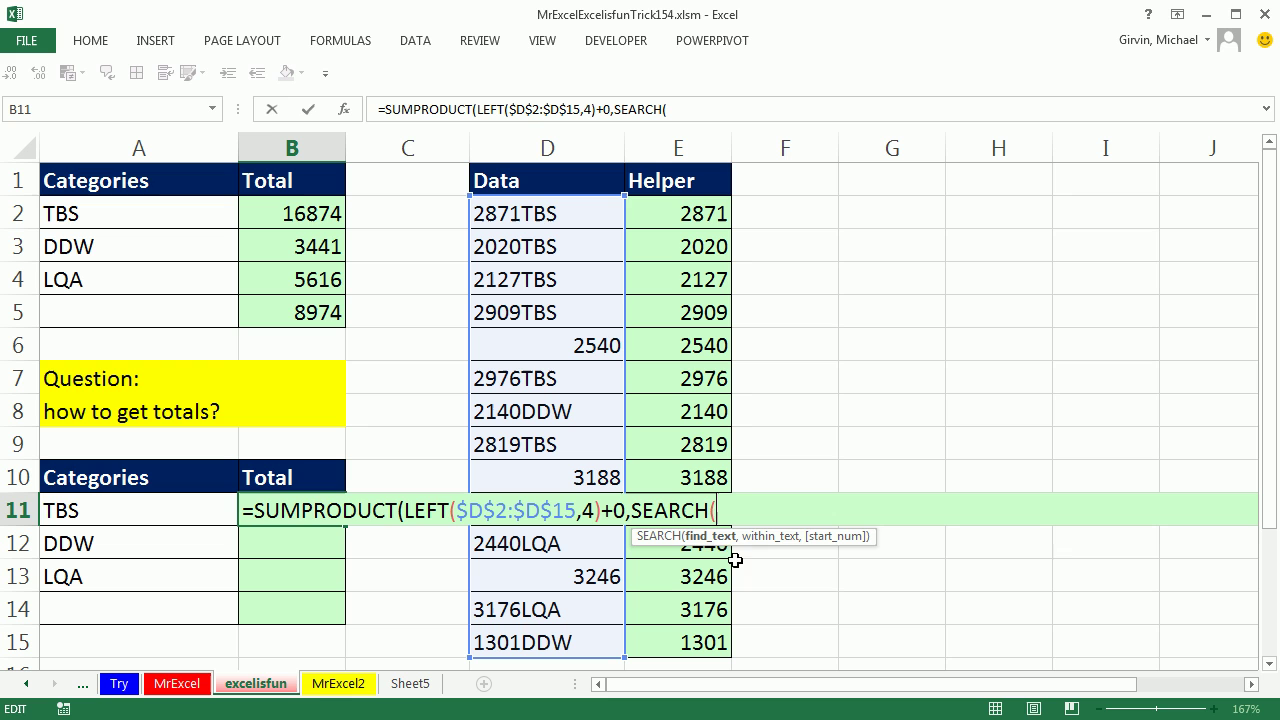
pyautogui.click(97, 510)
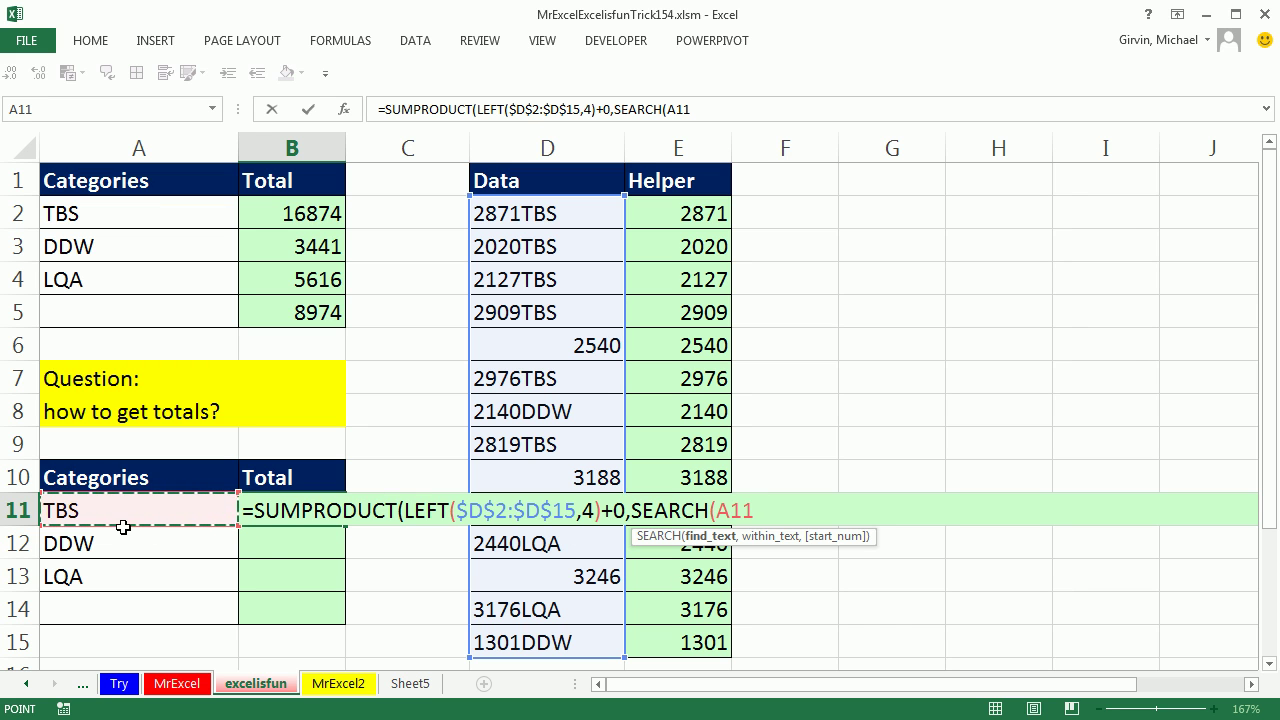
pyautogui.write(',')
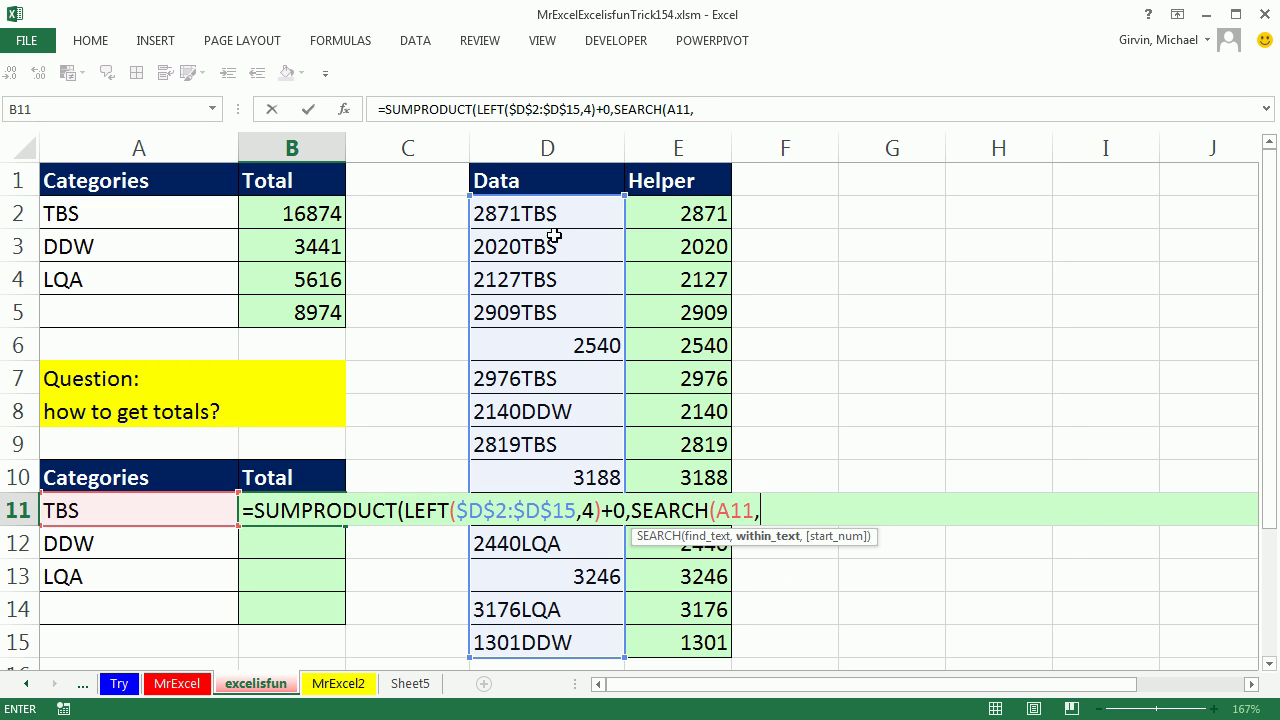
pyautogui.moveTo(531, 214); pyautogui.dragTo(560, 644)
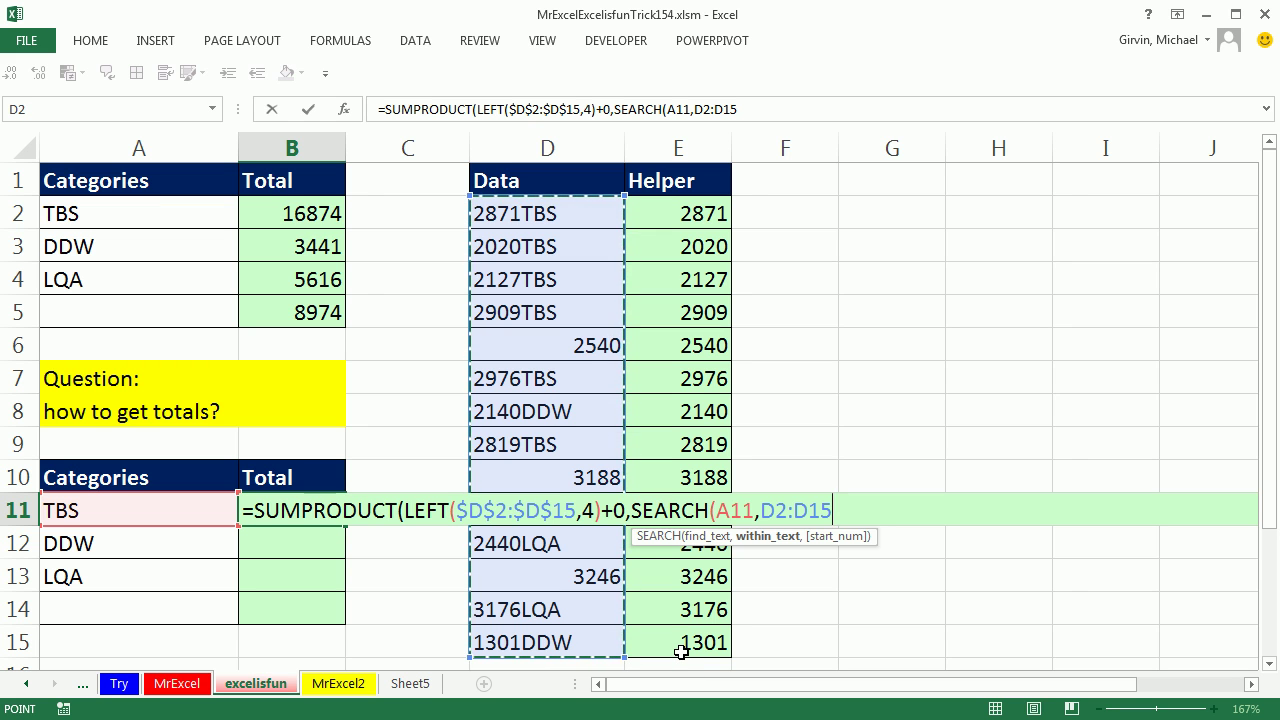
pyautogui.press('F4')
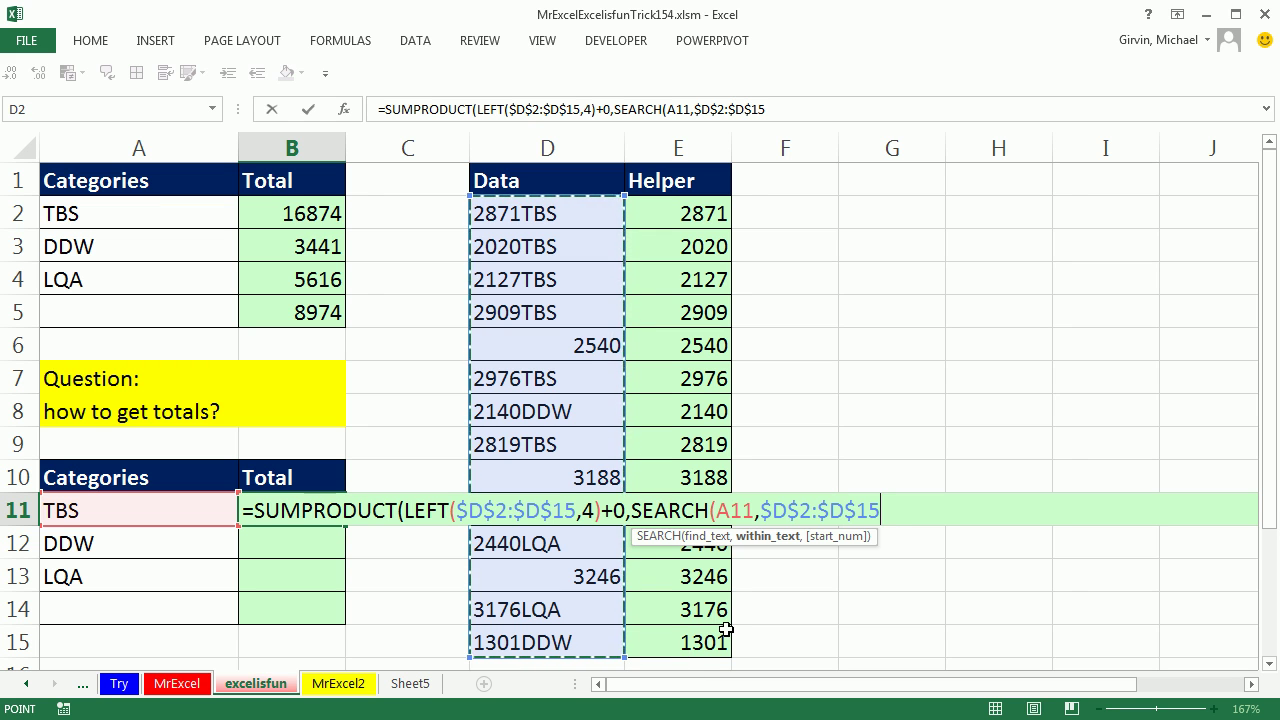
pyautogui.write(')')
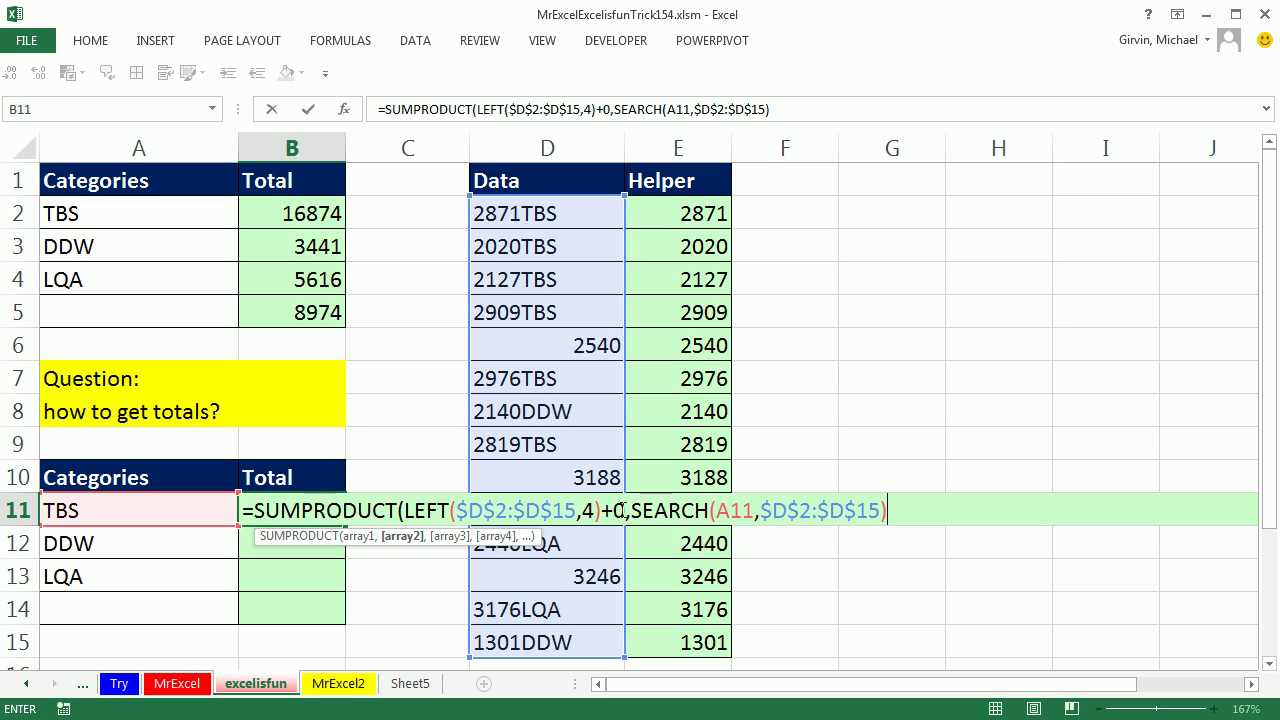
# - Evaluate the SEARCH(A11,$D$2:$D$15) argument of B11's formula in place to inspect its array, and restore the expression
pyautogui.click(800, 518)
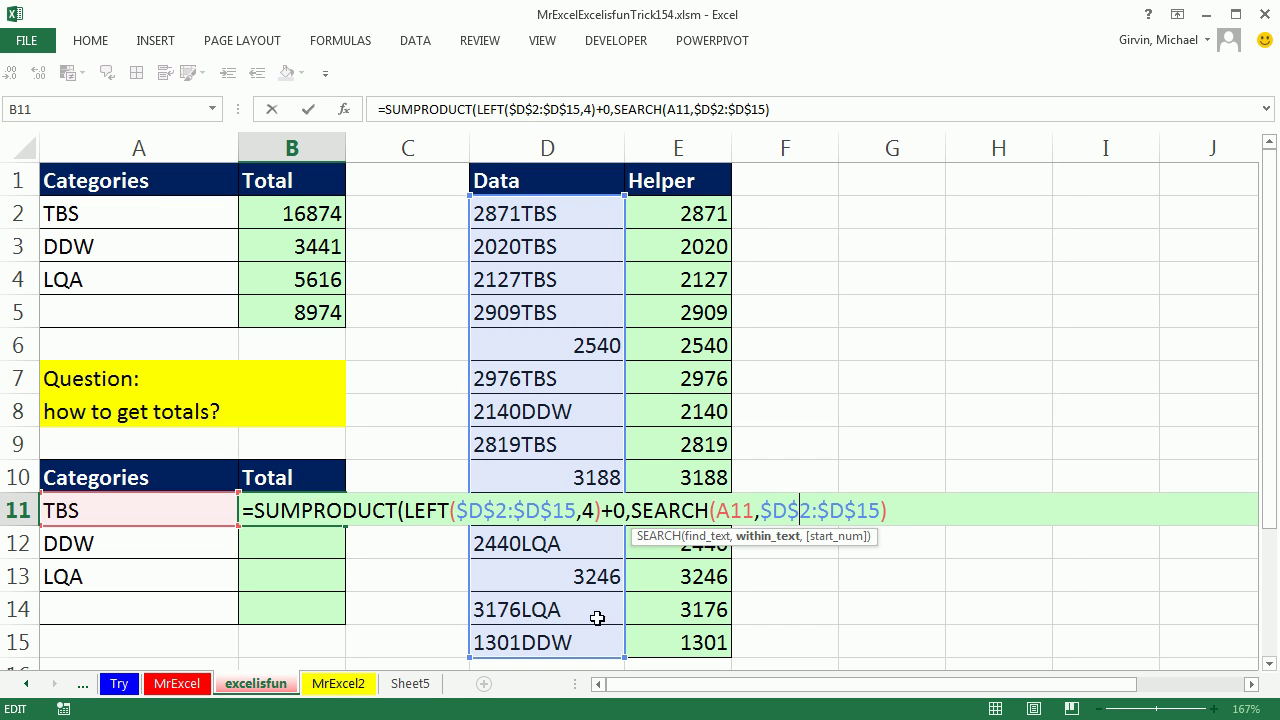
pyautogui.moveTo(634, 508); pyautogui.dragTo(960, 508)
pyautogui.press('F9')
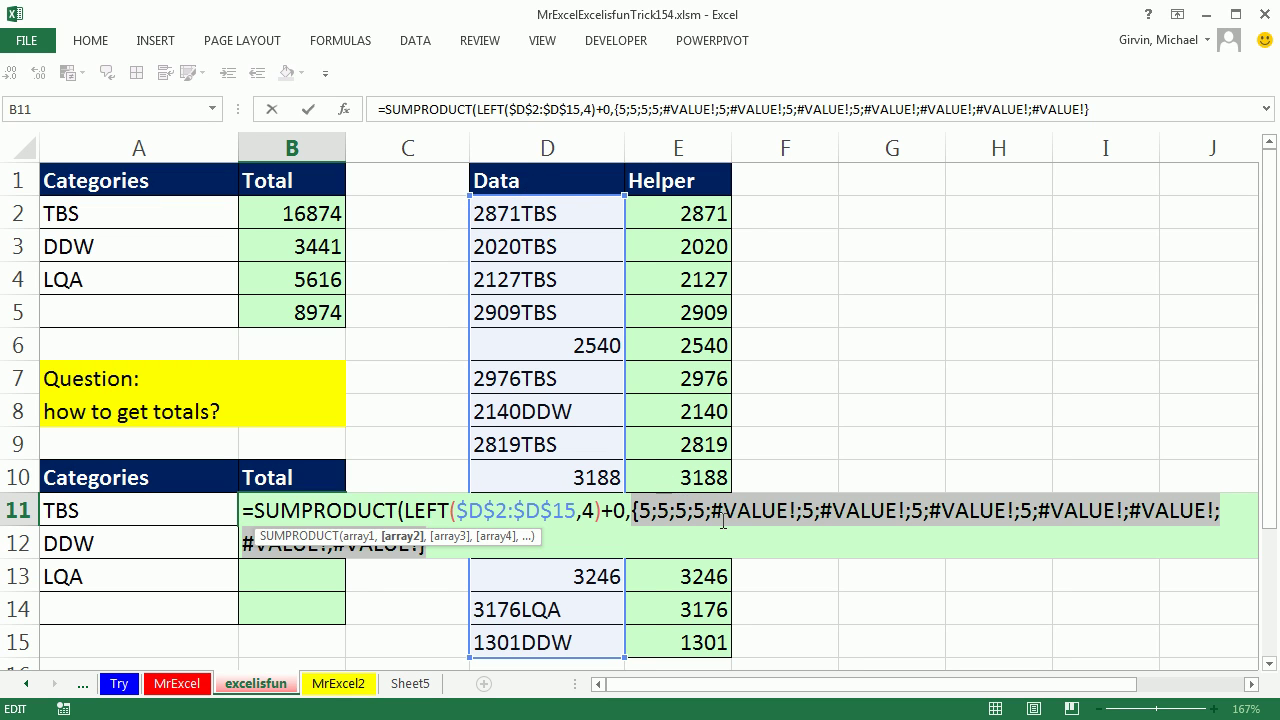
pyautogui.hotkey('ctrl', 'z')
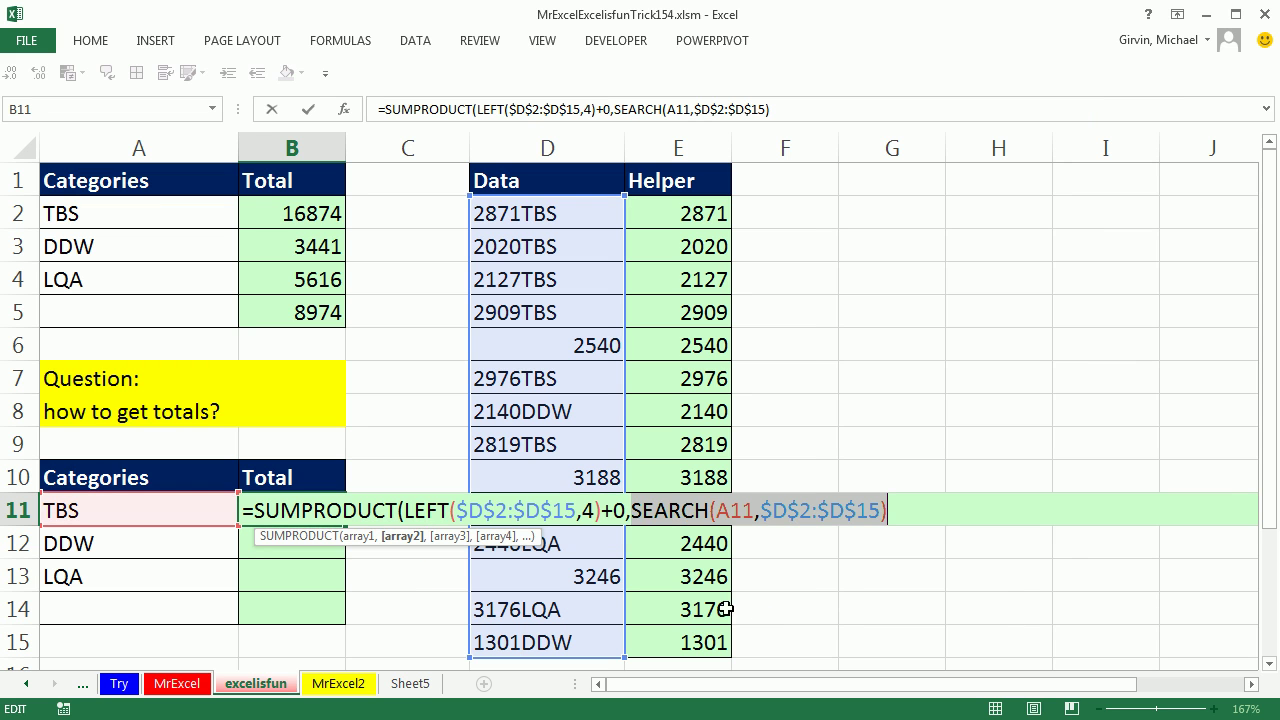
# - Wrap the SEARCH expression in B11's SUMPRODUCT formula in ISNUMBER
pyautogui.click(633, 513)
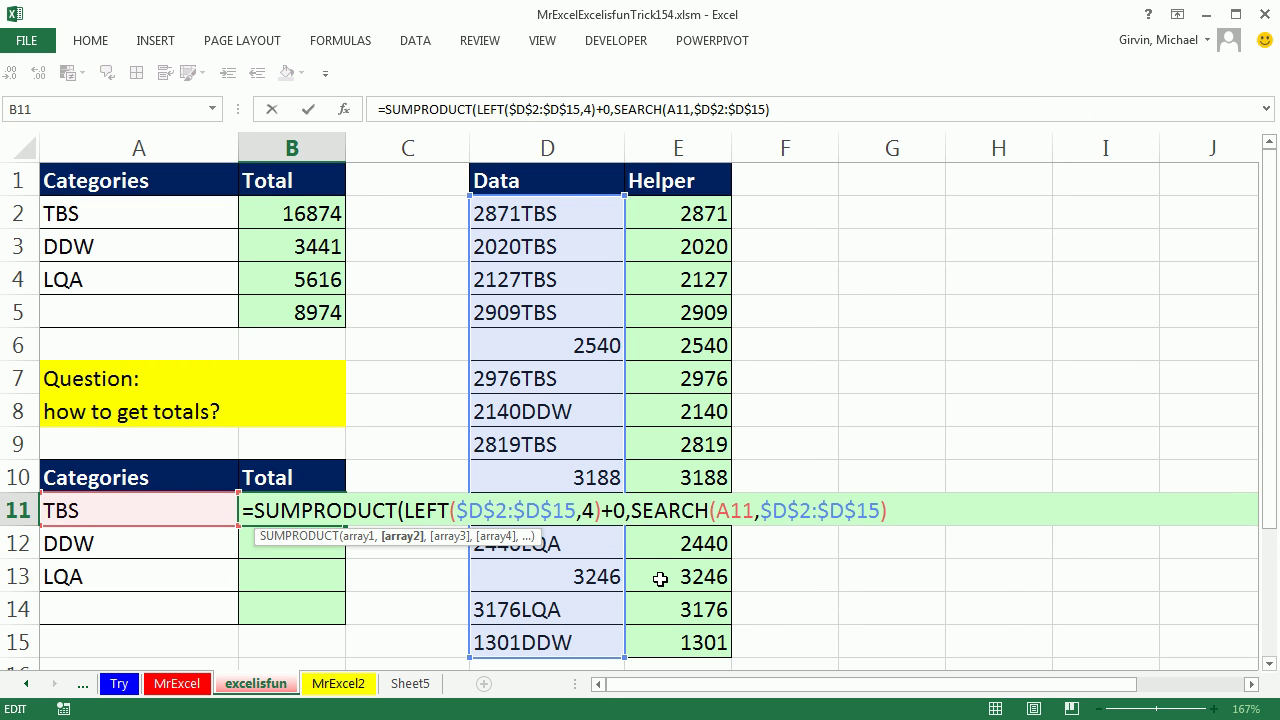
pyautogui.write('i')
pyautogui.write('snu')
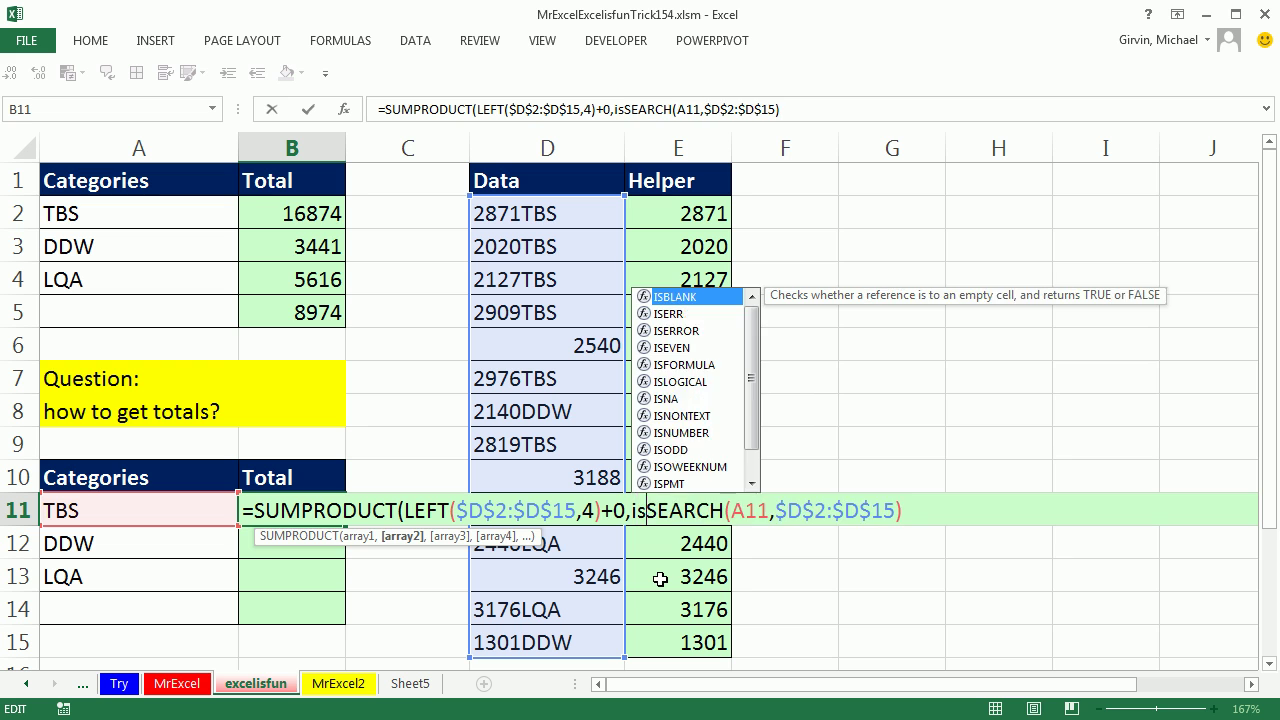
pyautogui.press('Tab')
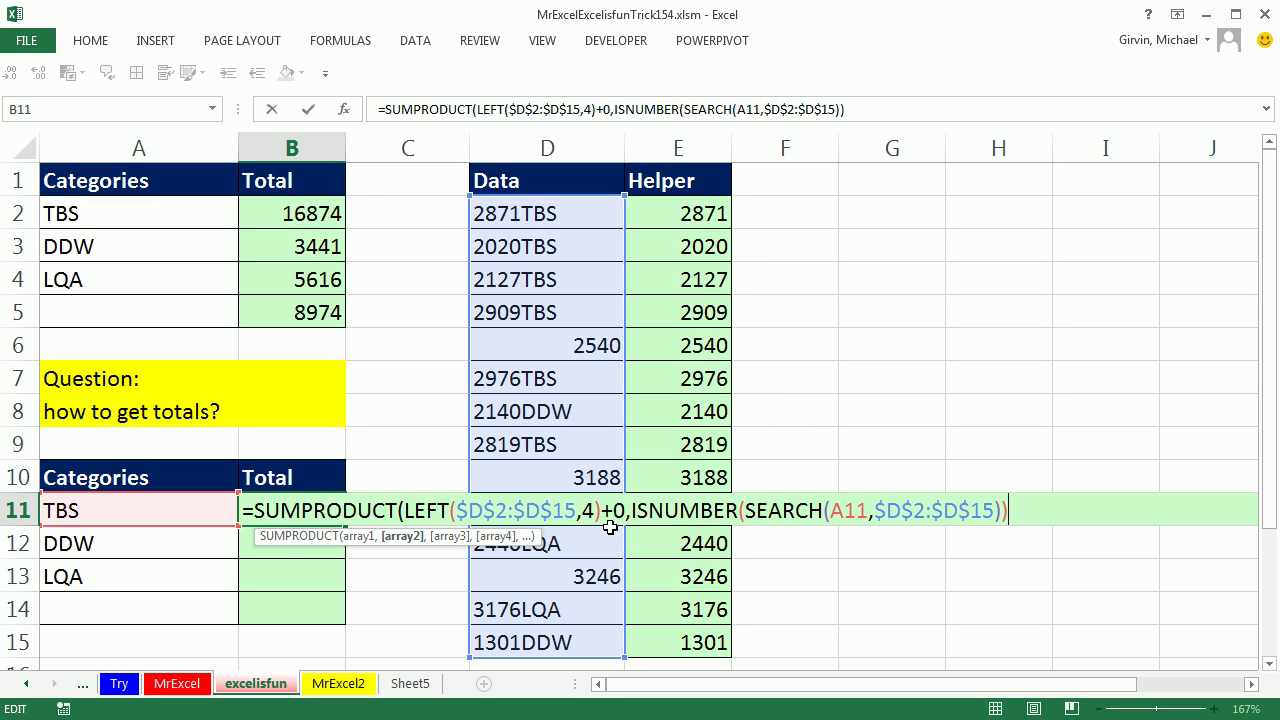
# - Evaluate the ISNUMBER(SEARCH(A11,$D$2:$D$15)) argument in place to inspect its array, and restore the expression
pyautogui.moveTo(632, 512); pyautogui.dragTo(1133, 524)
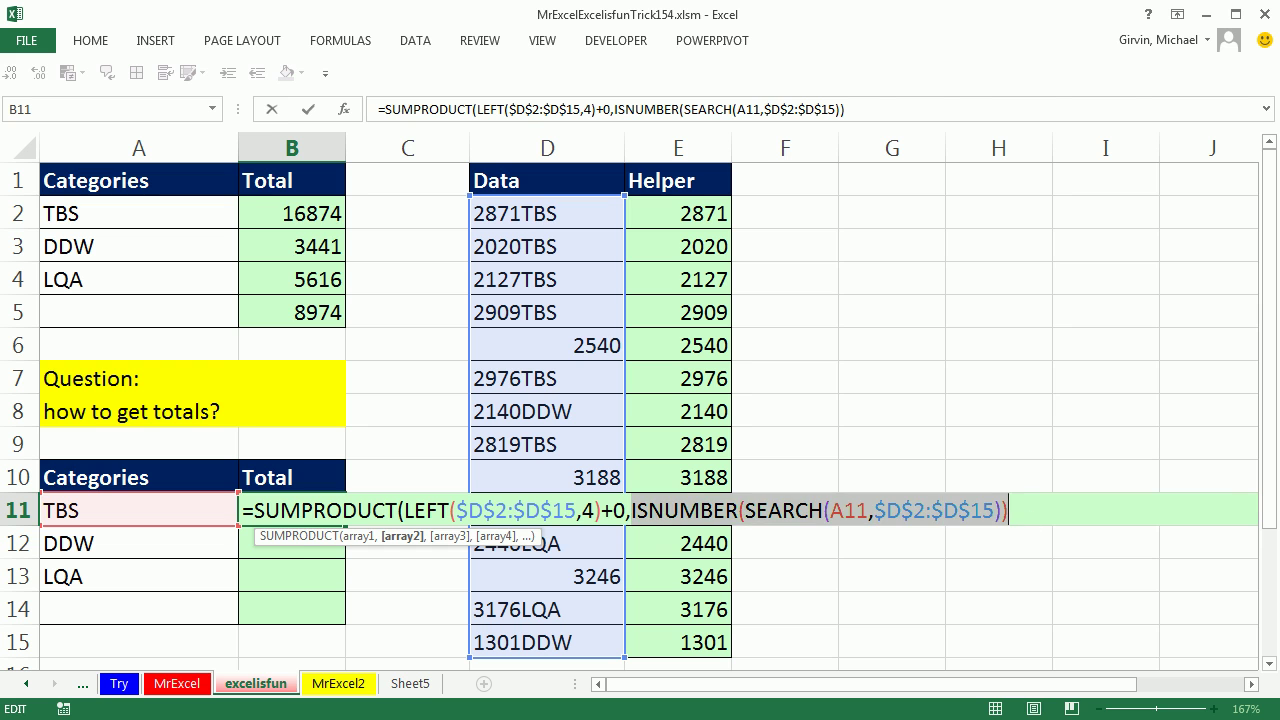
pyautogui.press('F9')
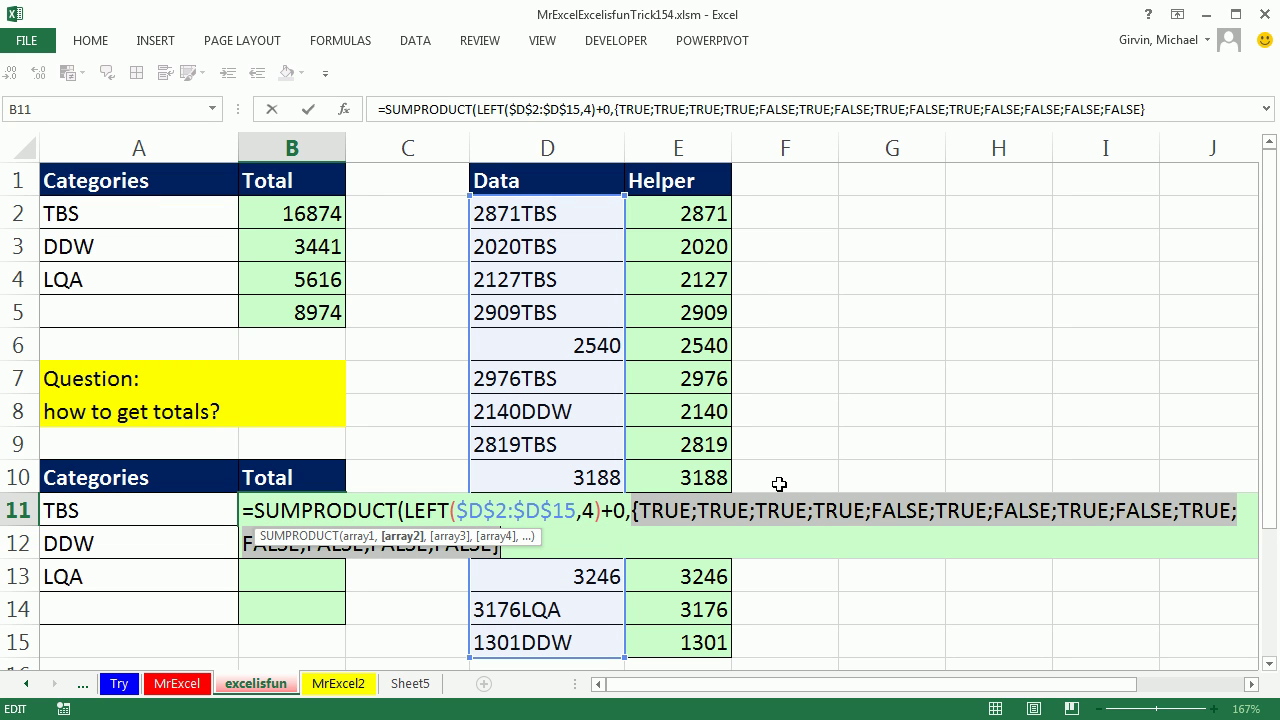
pyautogui.hotkey('ctrl', 'z')
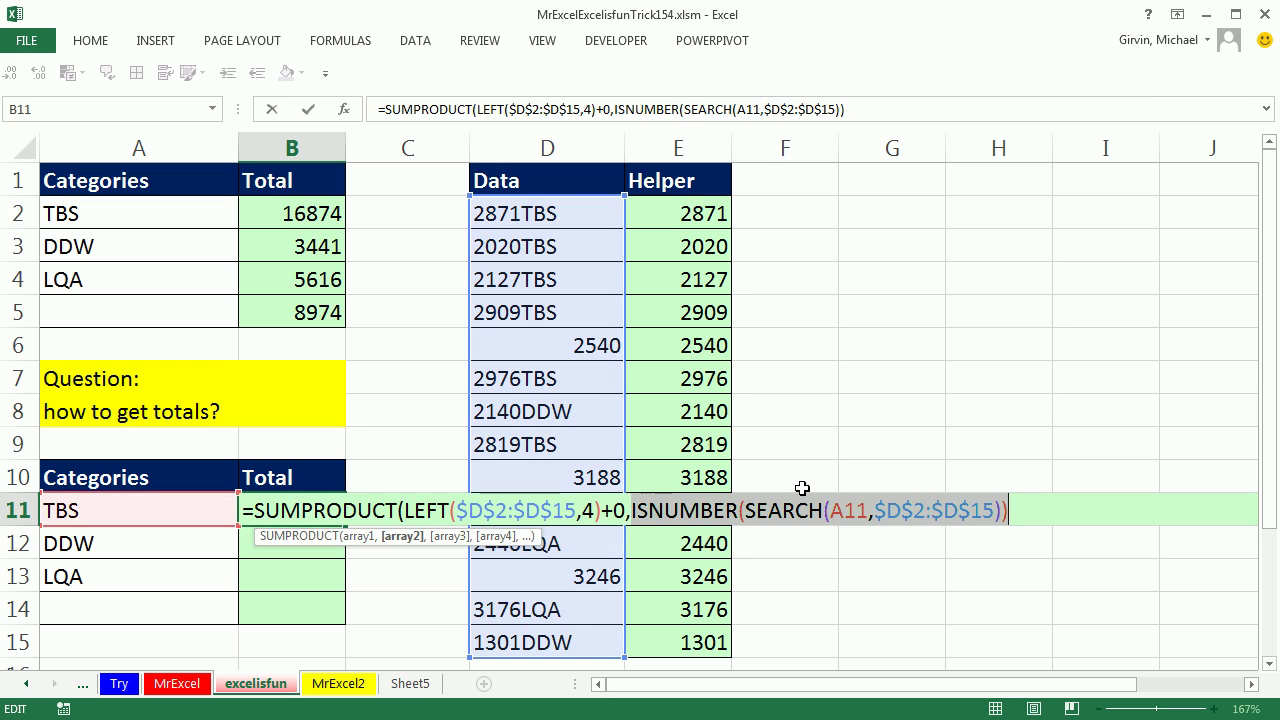
# - Put a double negative (--) before ISNUMBER in B11's formula and check the second array by evaluating it in place and restoring it
pyautogui.click(633, 511)
pyautogui.write('--')
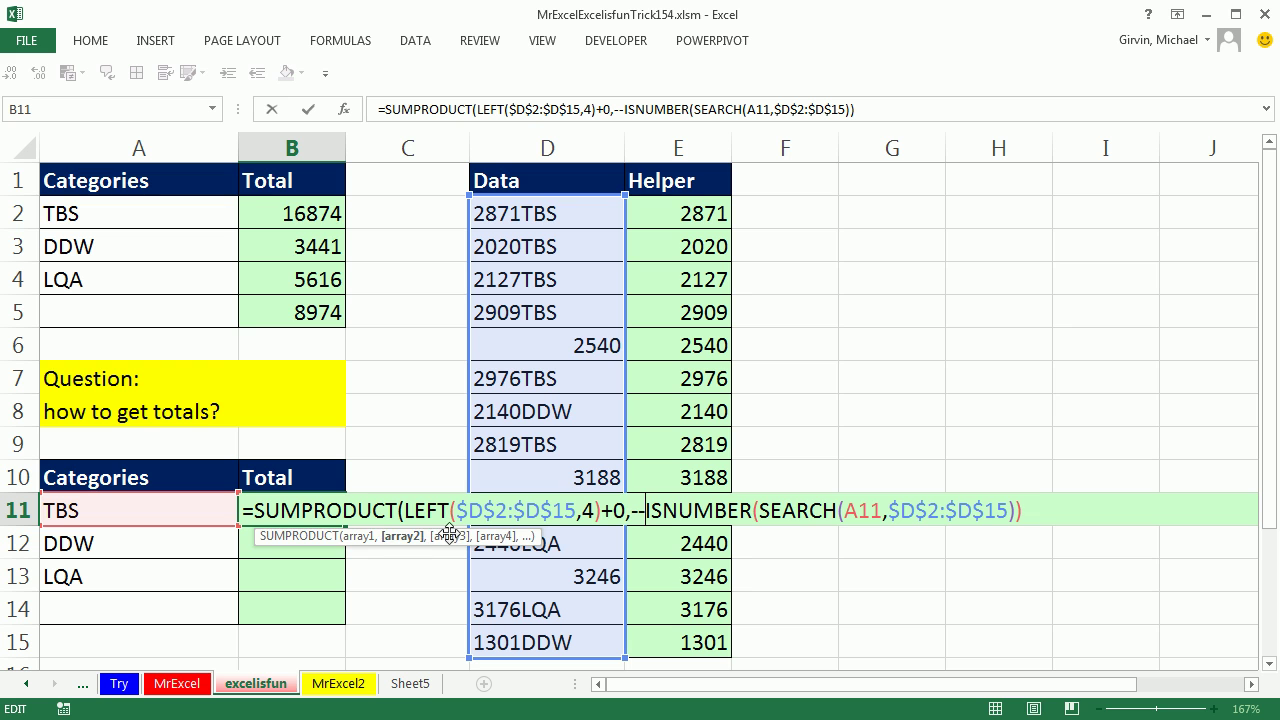
pyautogui.moveTo(451, 541); pyautogui.dragTo(700, 558)
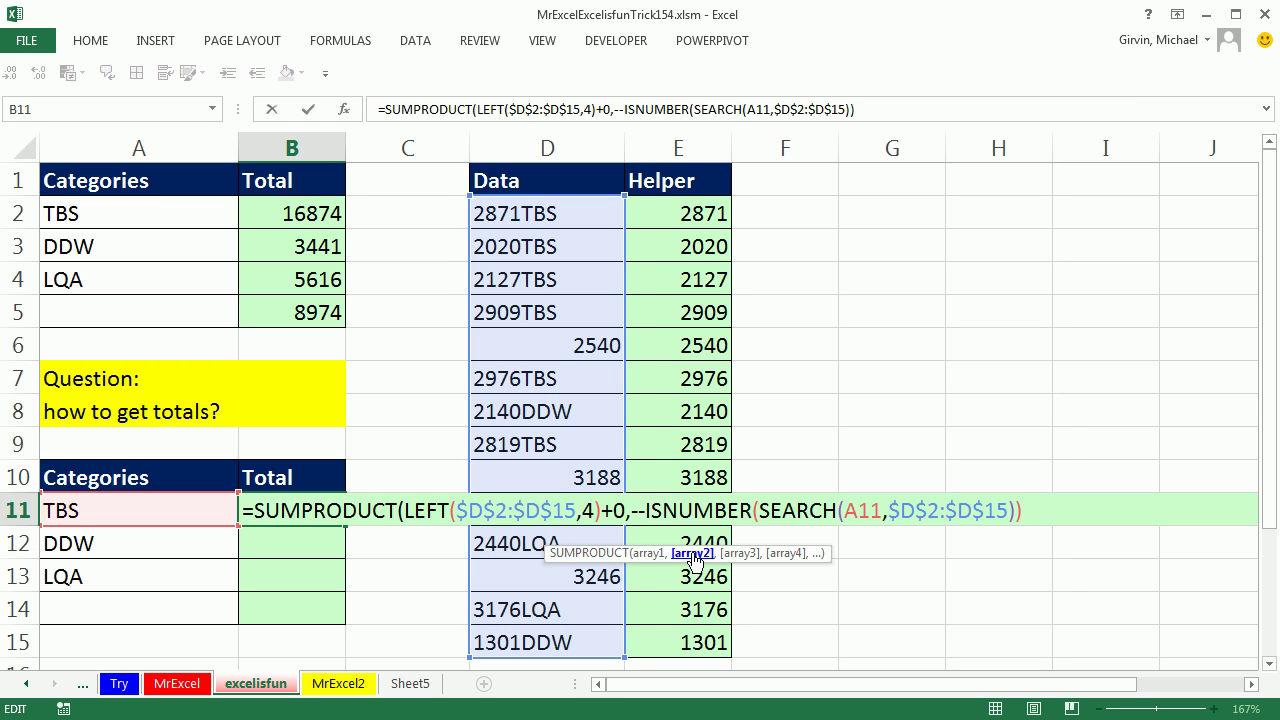
pyautogui.click(688, 557)
pyautogui.press('F9')
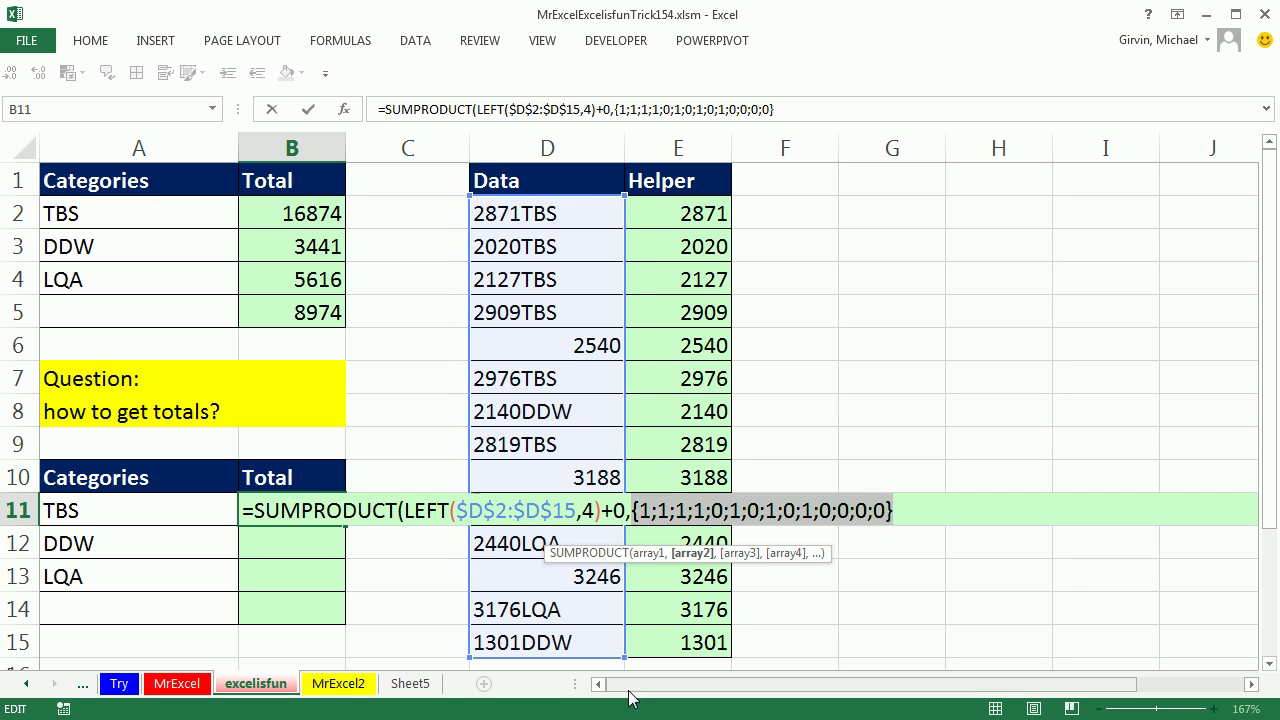
pyautogui.hotkey('ctrl', 'z')
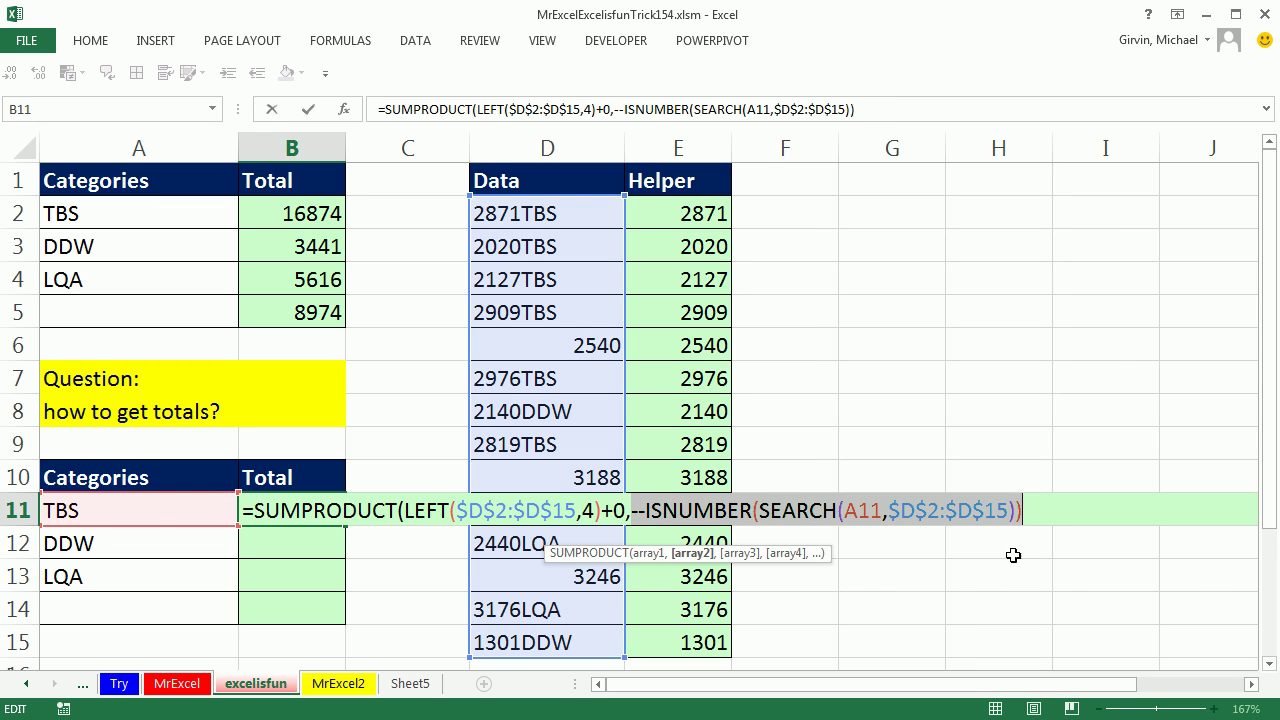
# - Close and enter B11's formula as =SUMPRODUCT(LEFT($D$2:$D$15,4)+0,--ISNUMBER(SEARCH(A11,$D$2:$D$15))), keeping B11 selected
pyautogui.click(1021, 514)
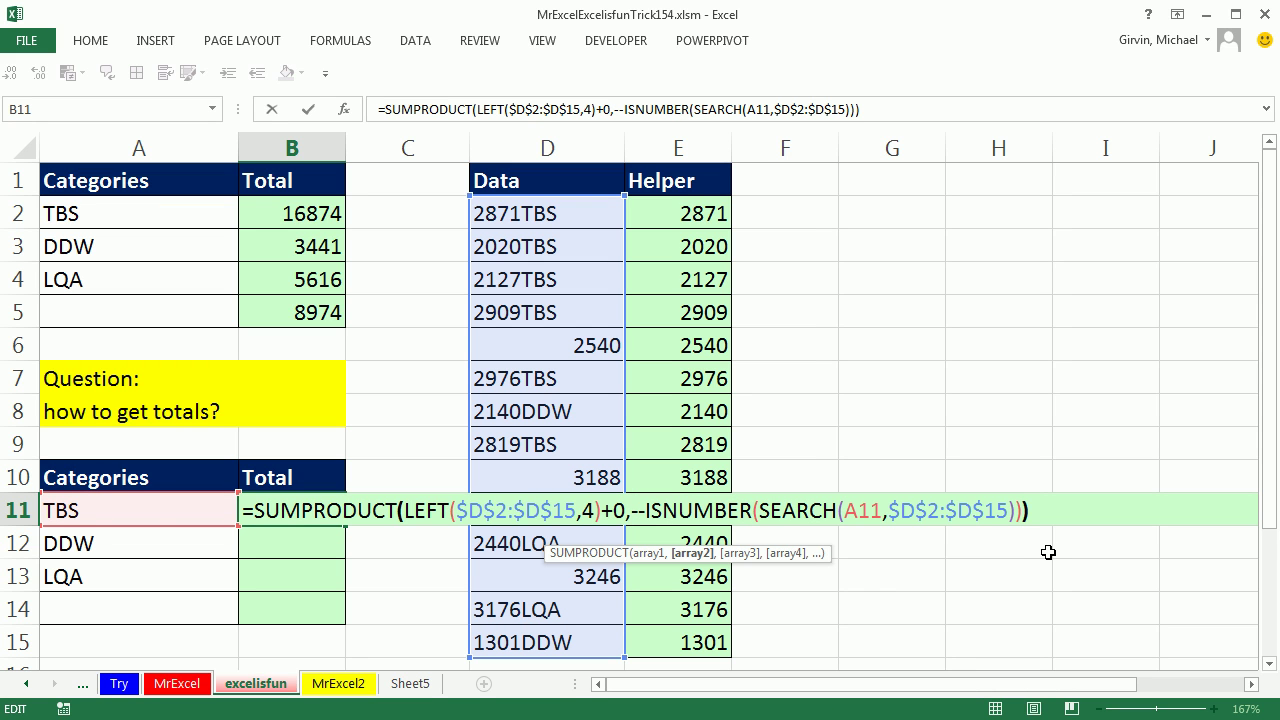
pyautogui.press('End')
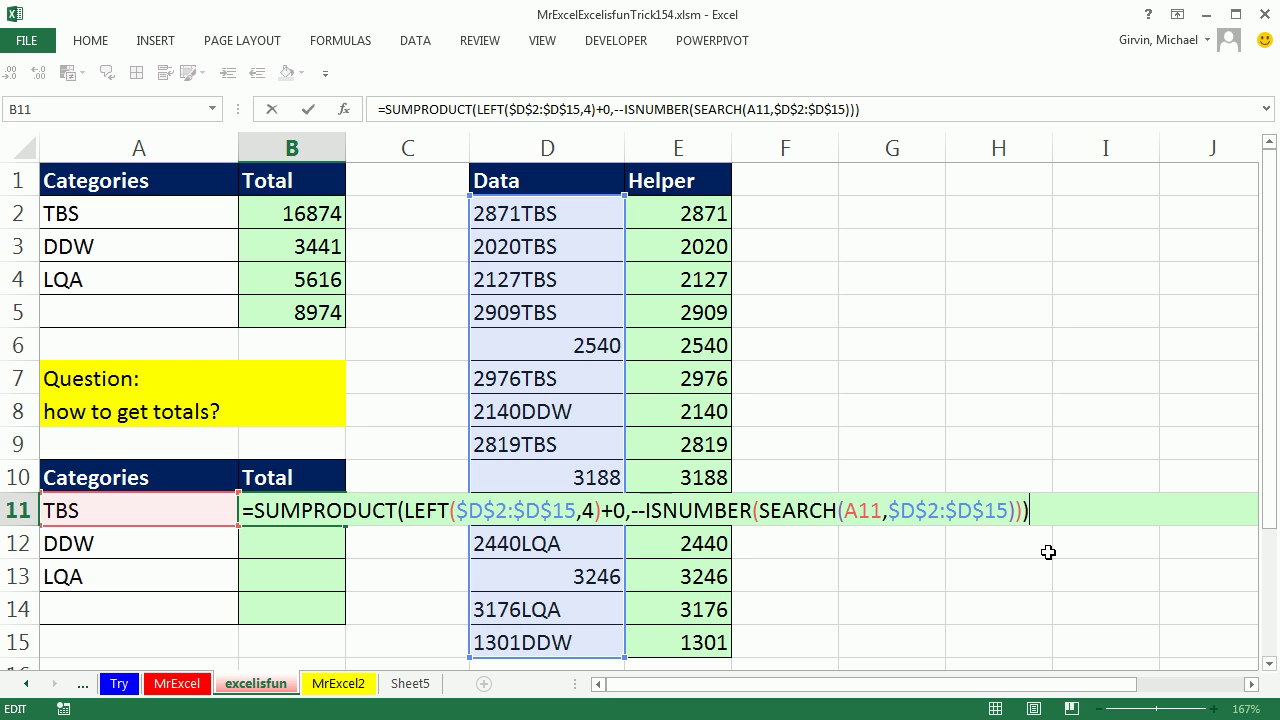
pyautogui.click(437, 510)
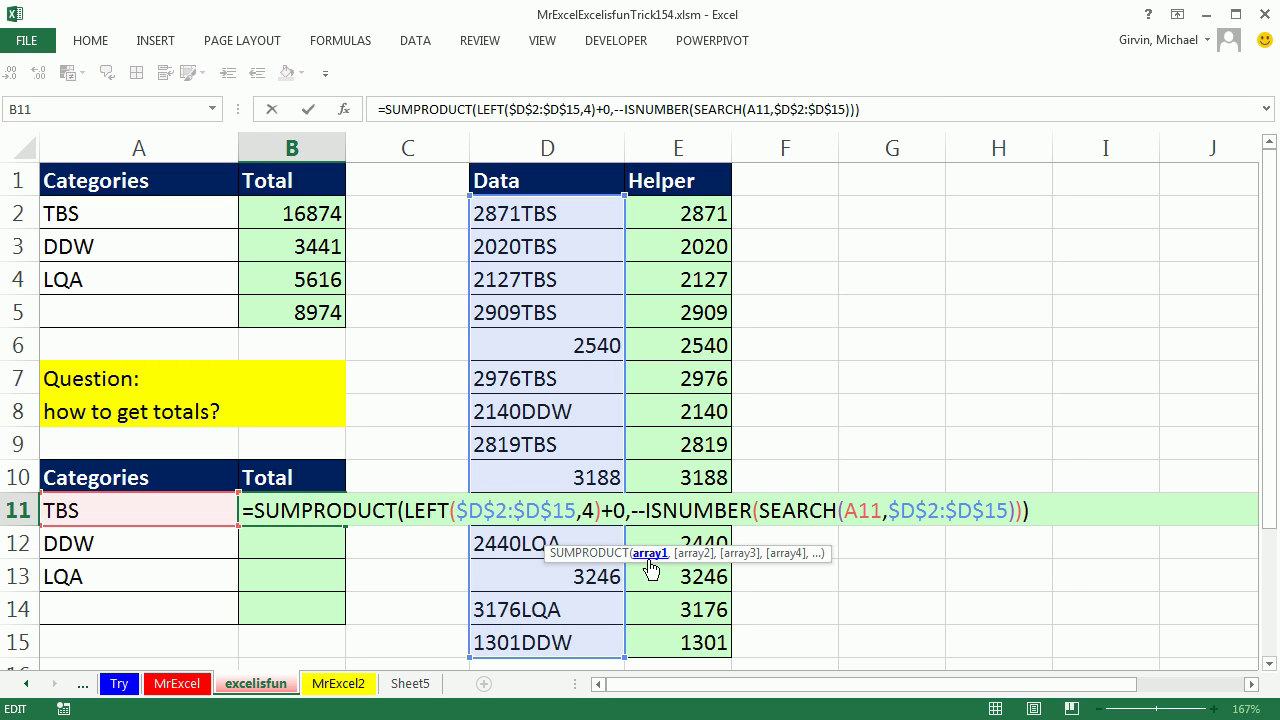
pyautogui.hotkey('ctrl', 'Return')
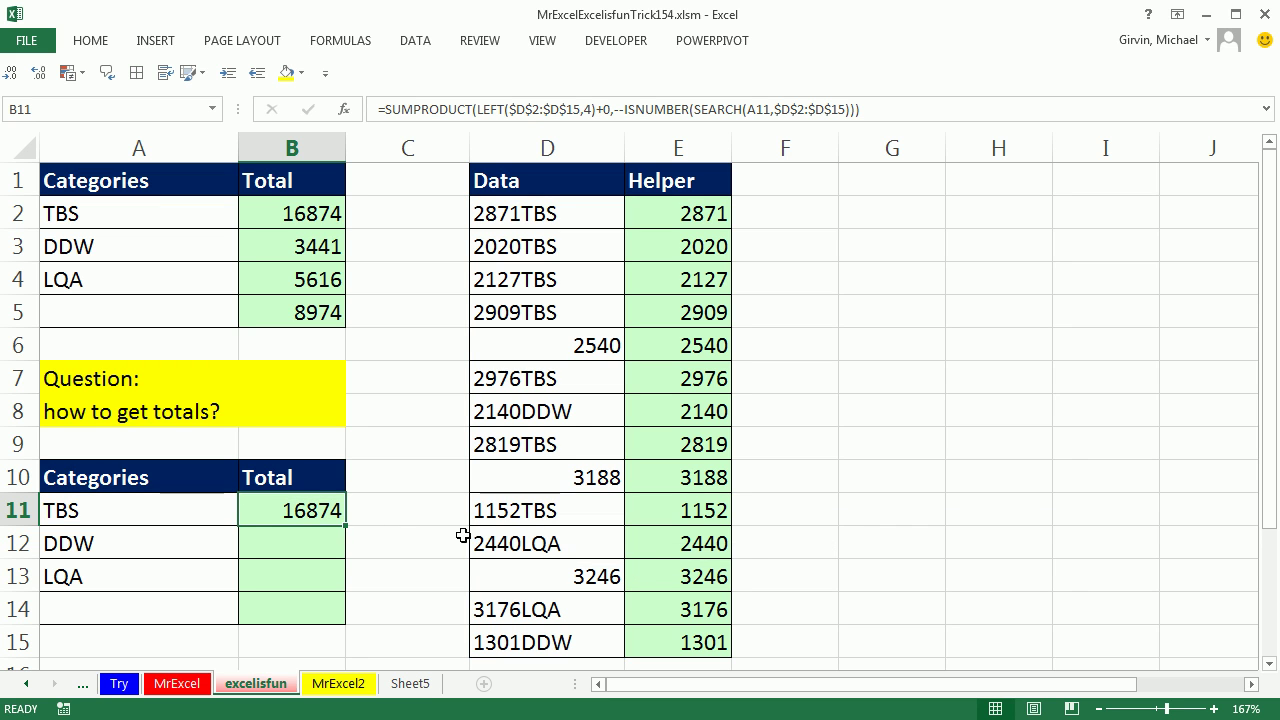
# - Copy the SUMPRODUCT formula from B11 down through B14 and inspect the copied formula in B14
pyautogui.moveTo(344, 526); pyautogui.dragTo(338, 624)
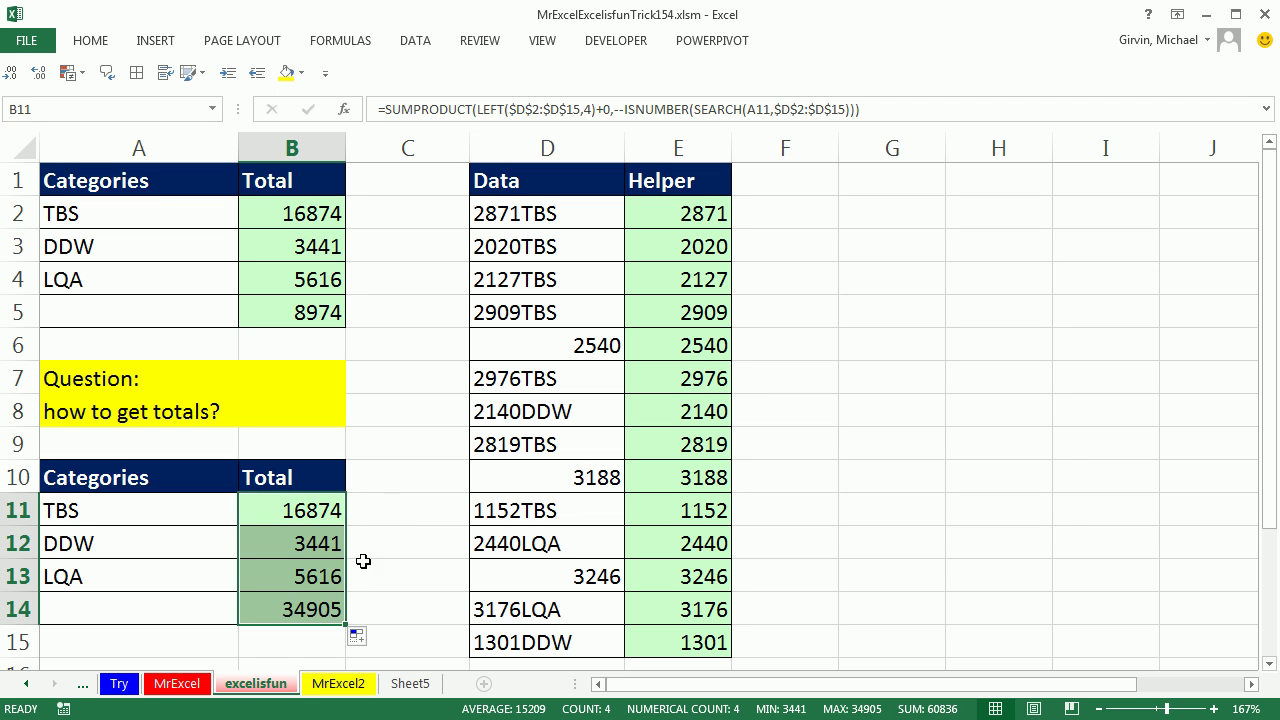
pyautogui.doubleClick(325, 605)
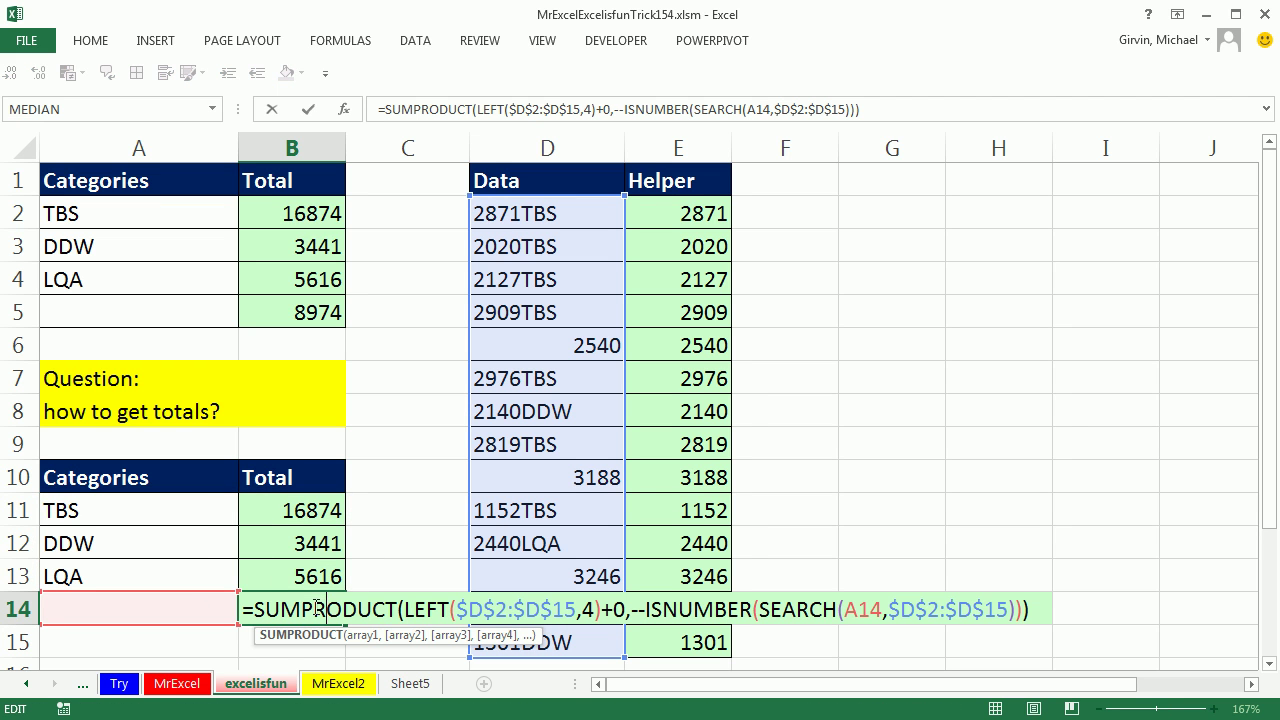
pyautogui.press('Escape')
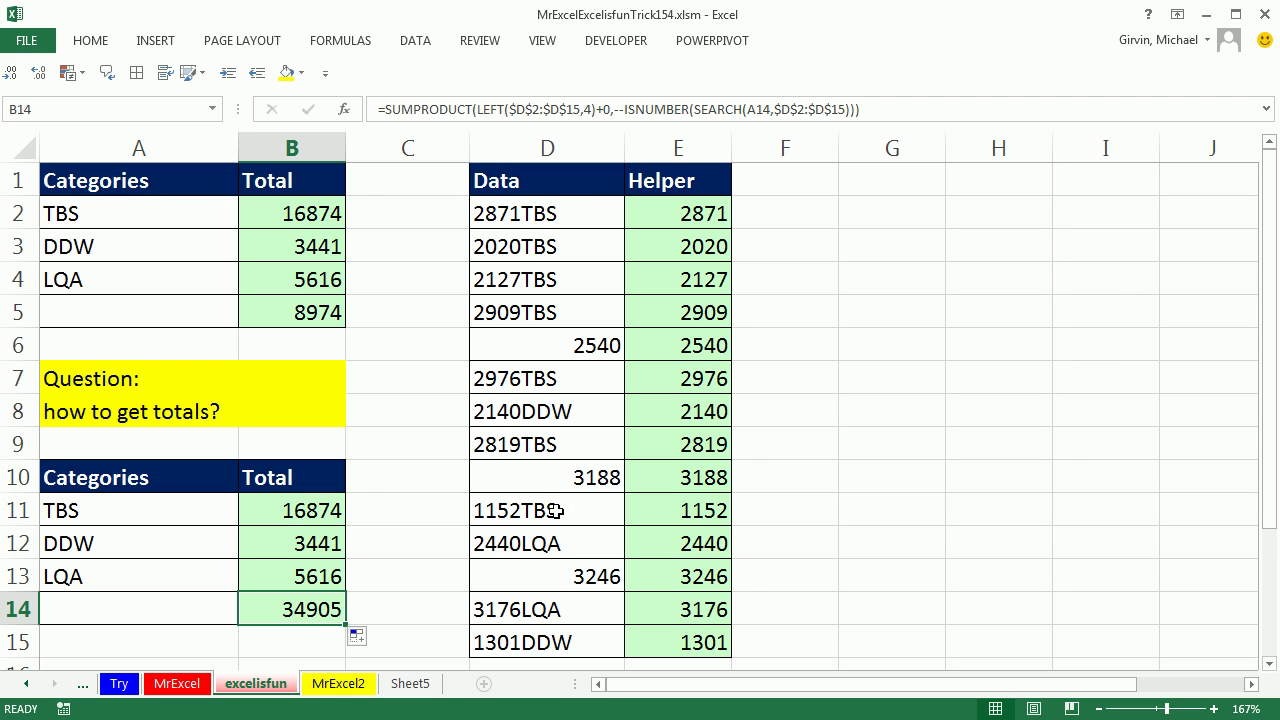
# - Enter the blank-category test =(A11=0) in C11 and copy it down through C14
pyautogui.click(396, 513)
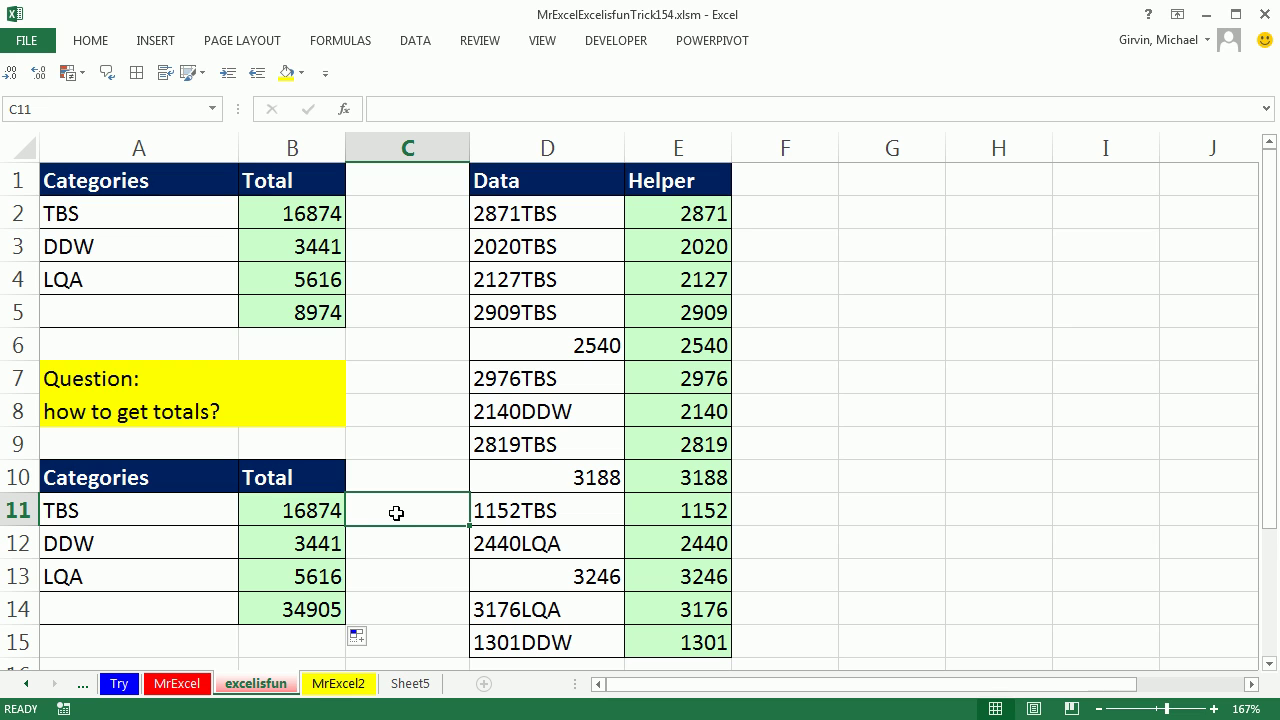
pyautogui.write('=(')
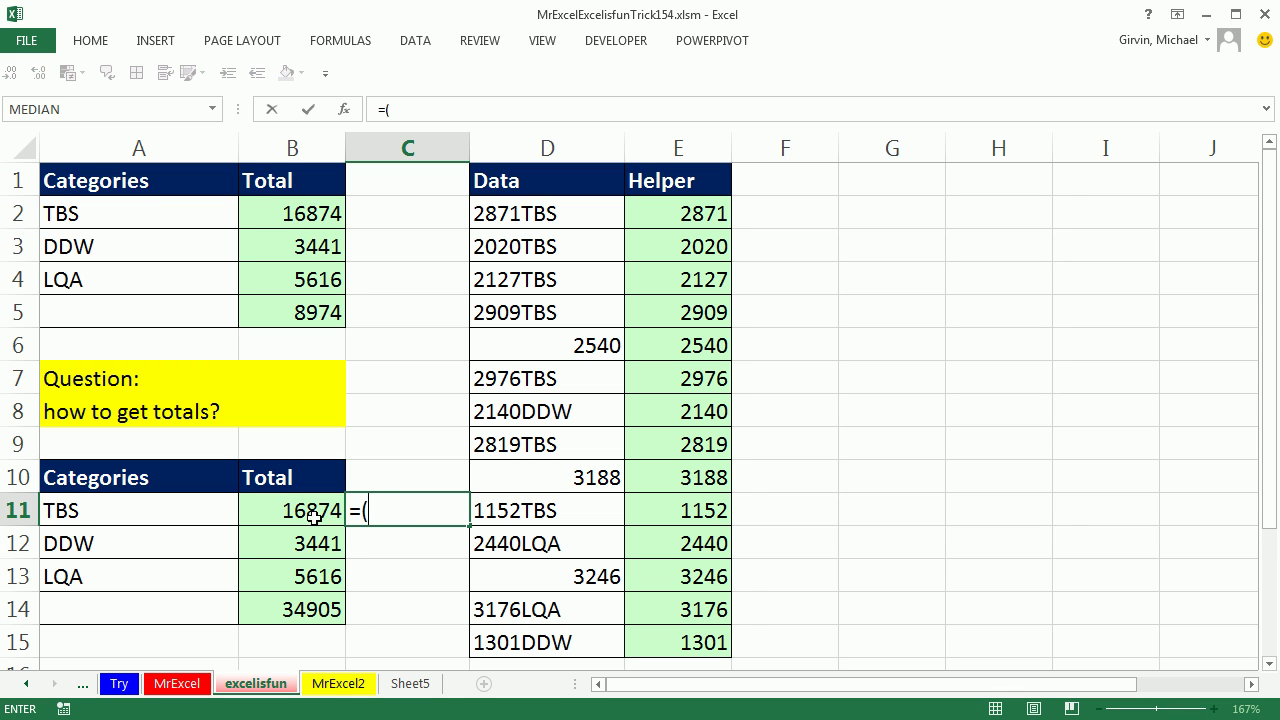
pyautogui.click(152, 513)
pyautogui.write('=0)')
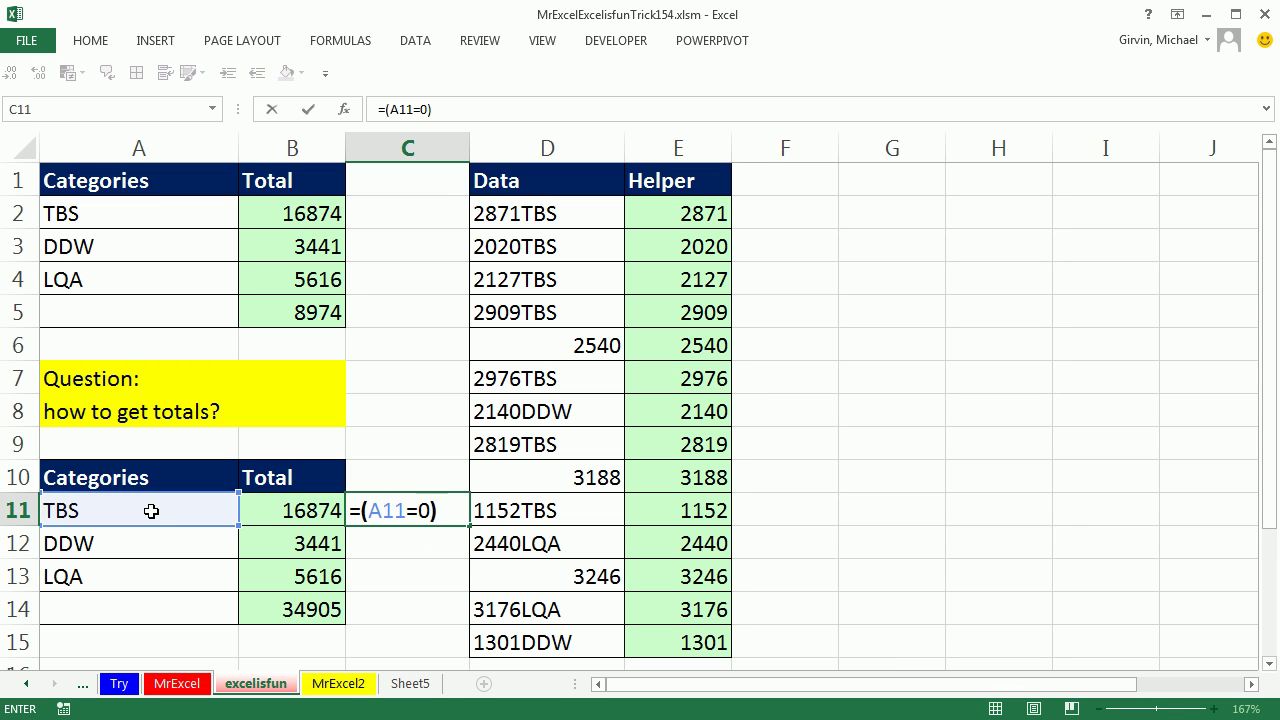
pyautogui.hotkey('ctrl', 'Return')
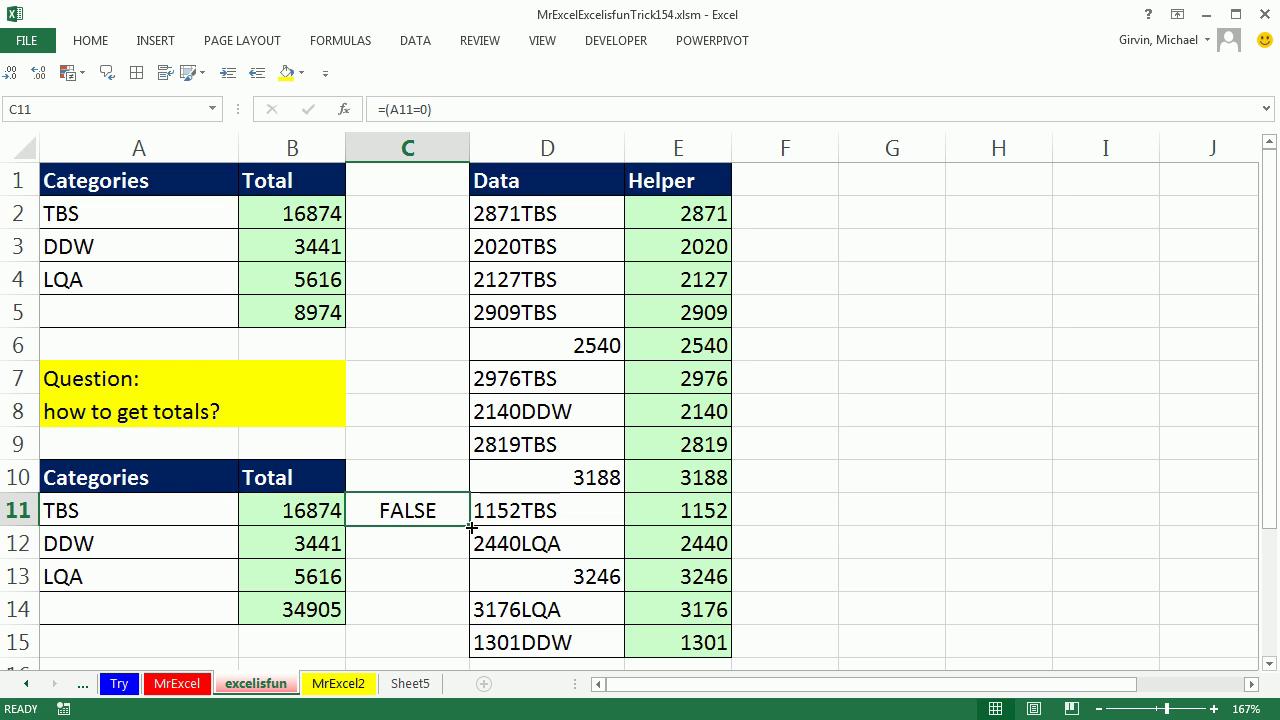
pyautogui.moveTo(470, 527); pyautogui.dragTo(470, 622)
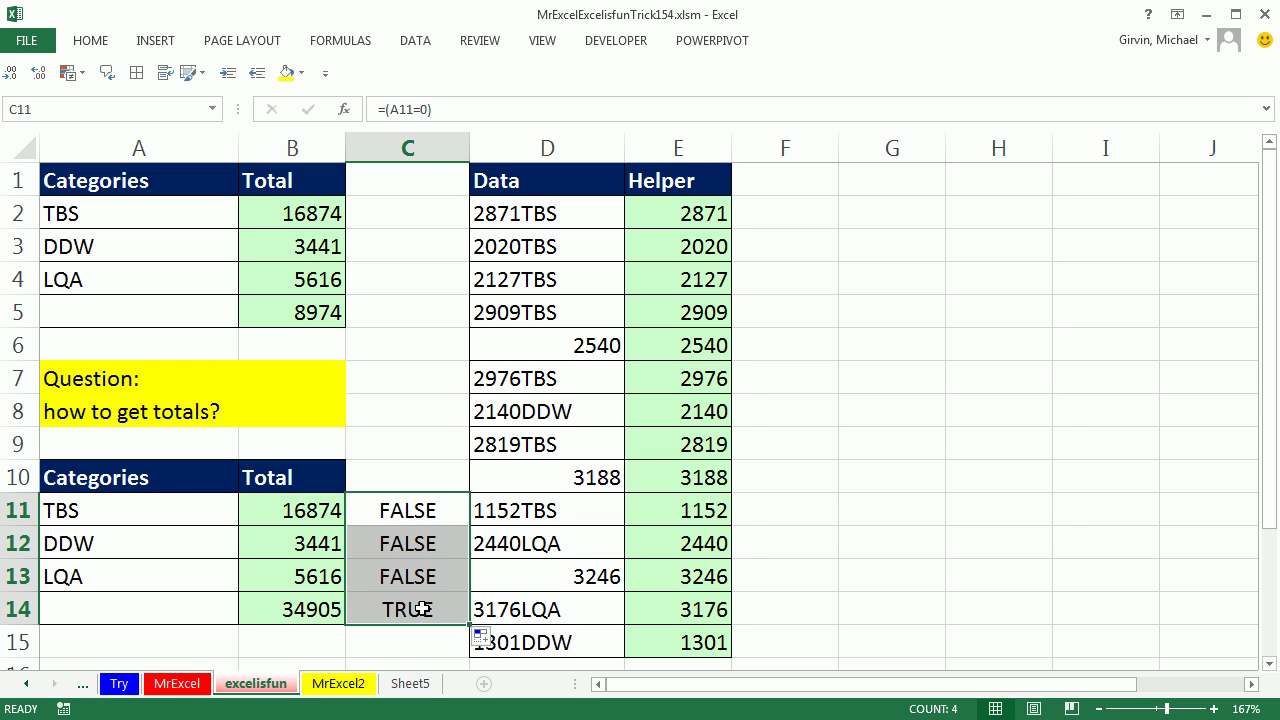
# - Negate the test in C11 to read =-(A11=0), copy it down through C14, and review C11's formula
pyautogui.doubleClick(394, 510)
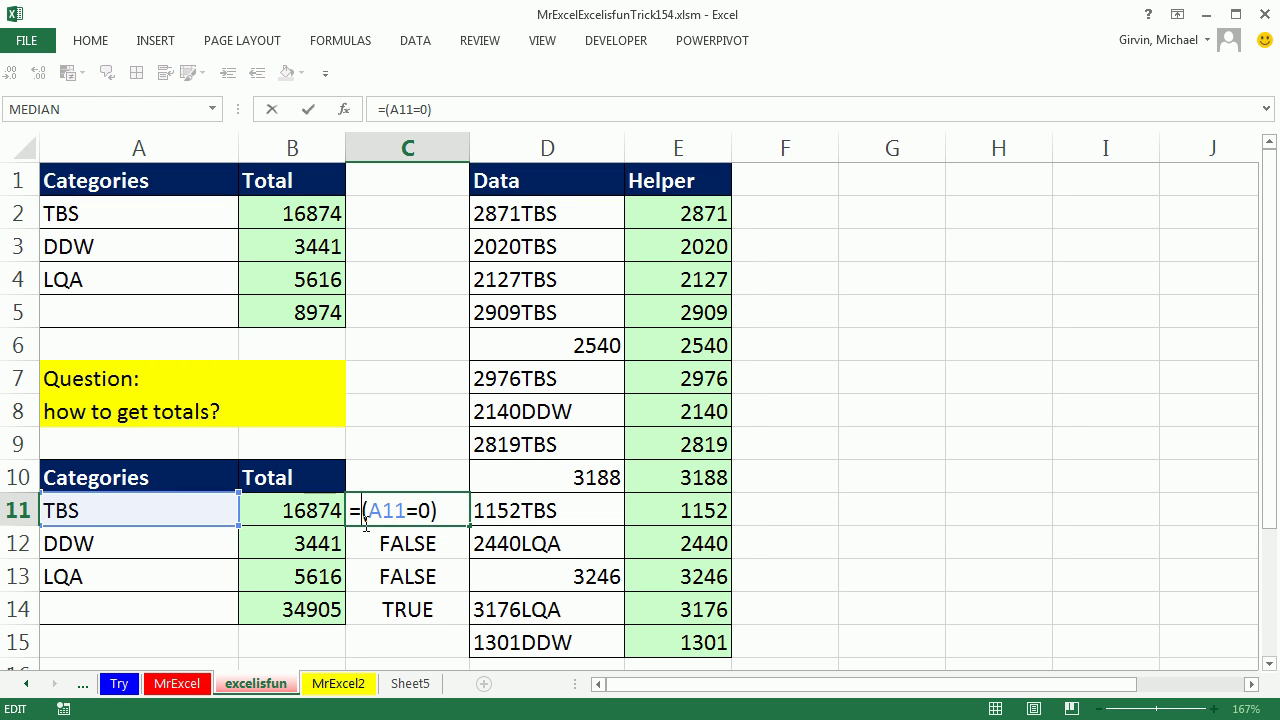
pyautogui.write('-')
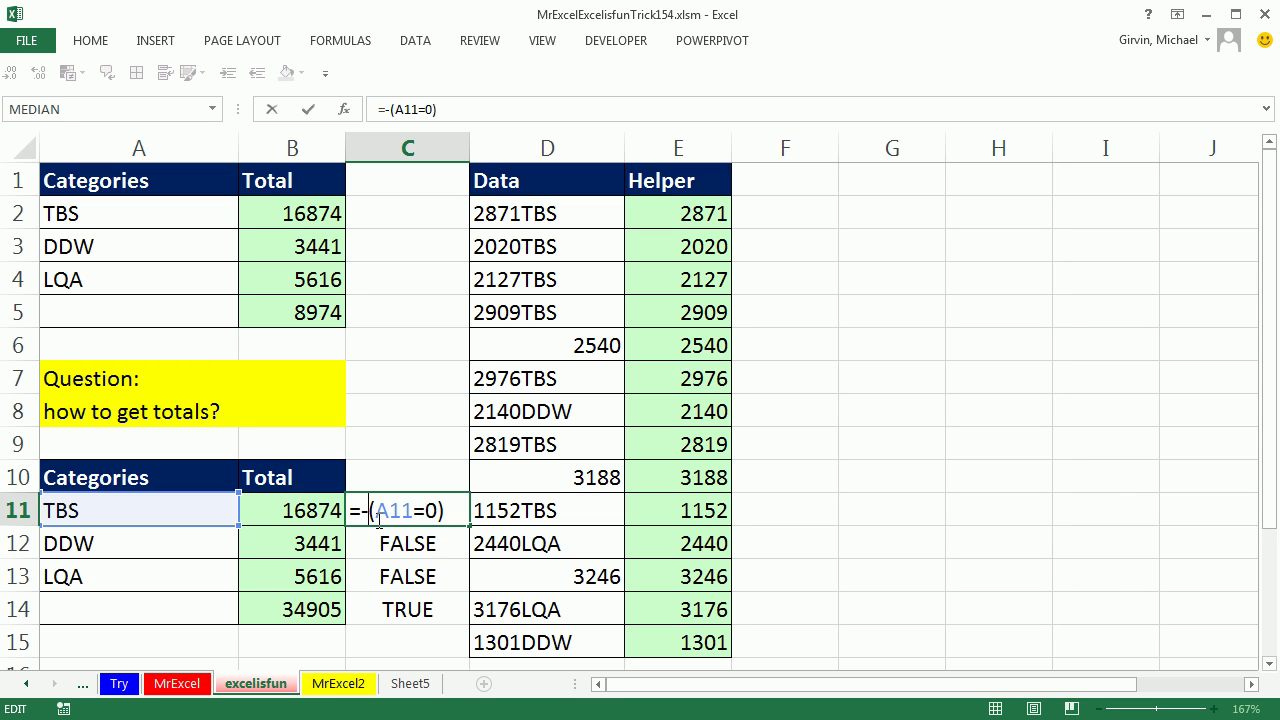
pyautogui.hotkey('ctrl', 'Return')
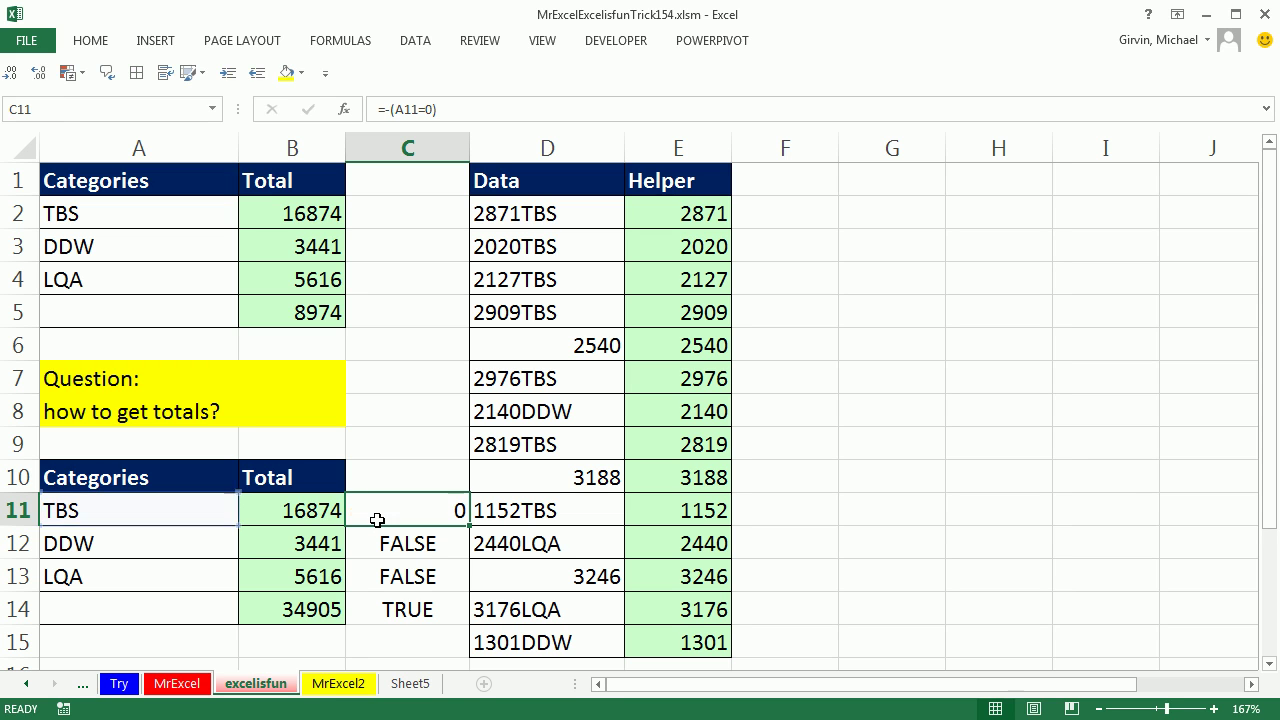
pyautogui.doubleClick(468, 526)
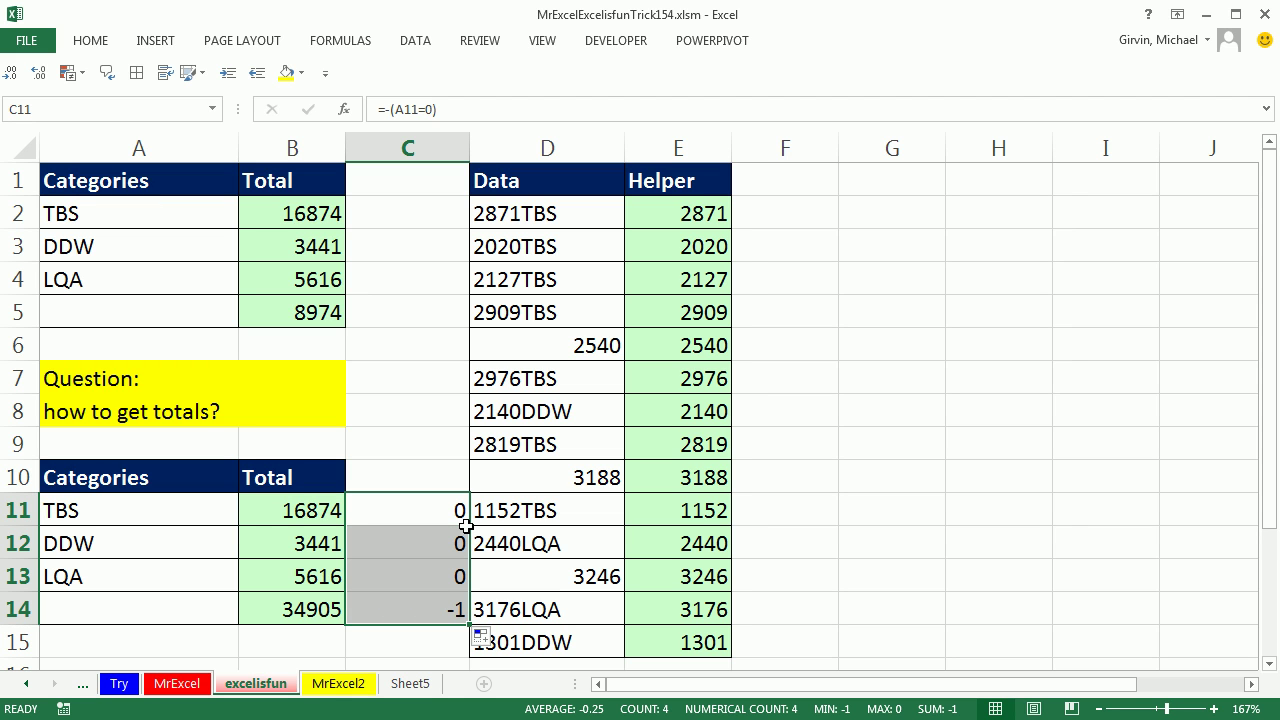
pyautogui.doubleClick(401, 520)
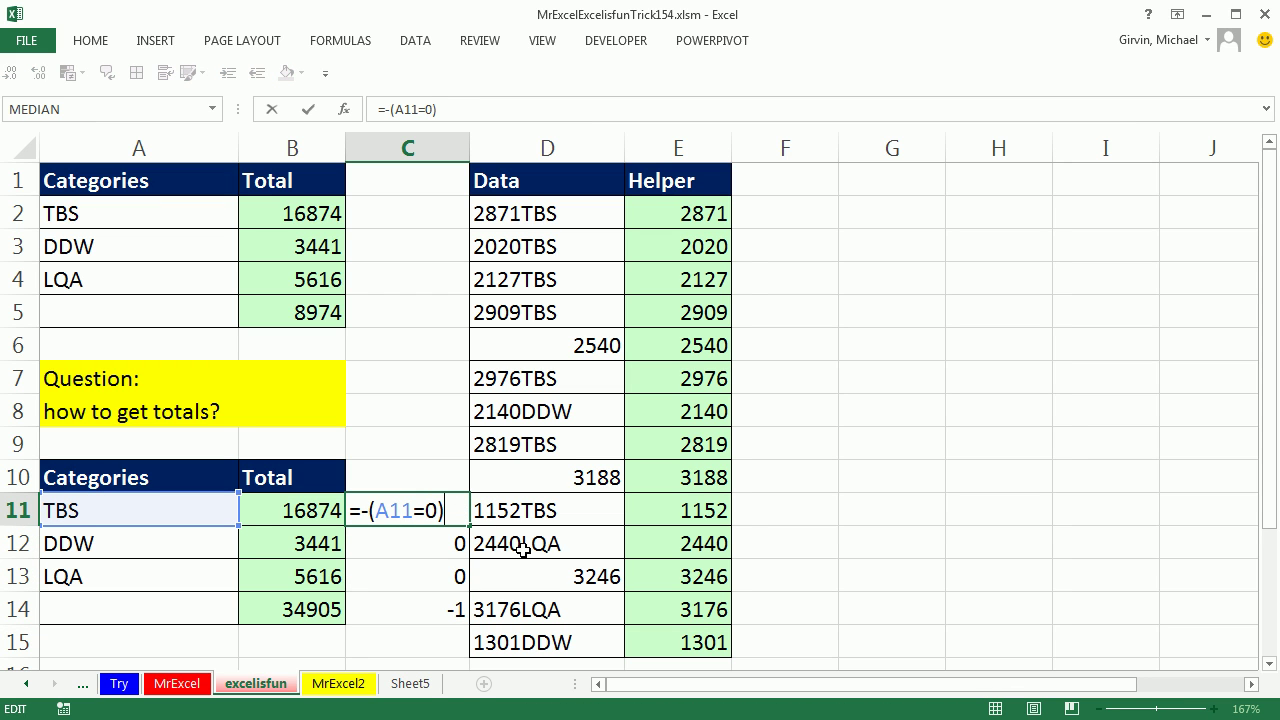
pyautogui.press('Escape')
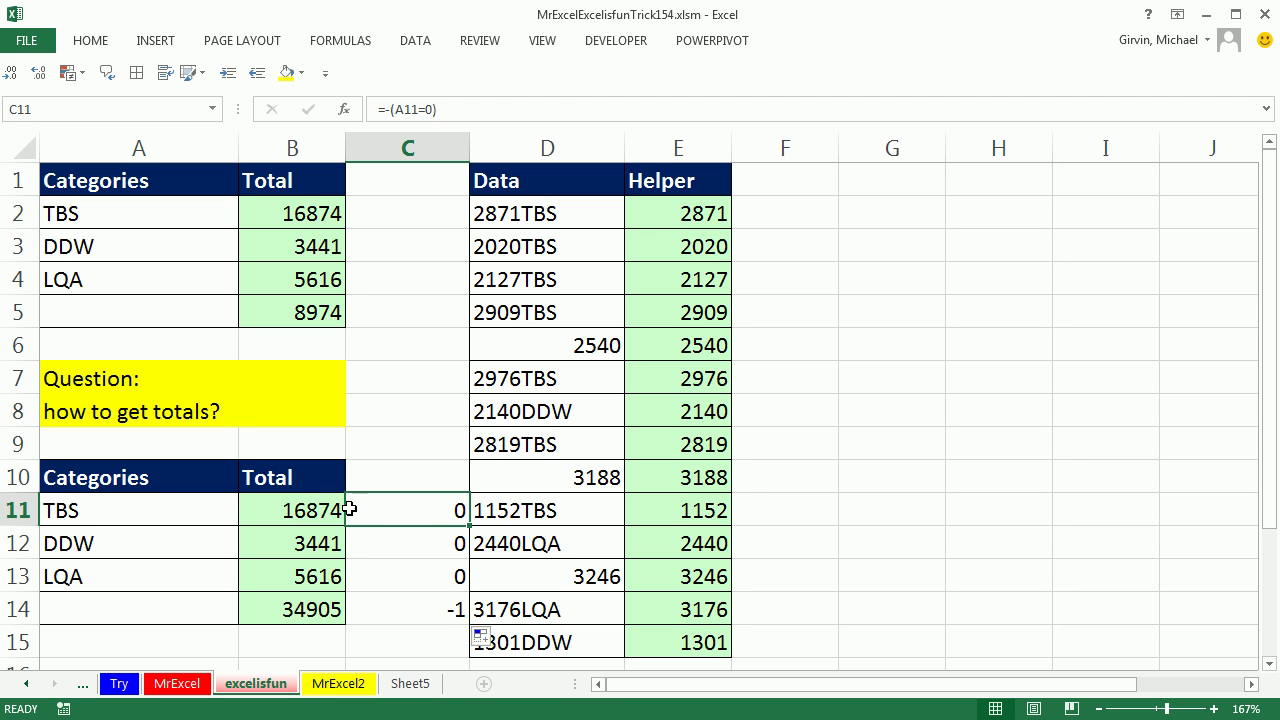
# - Extend C11's blank-category test by multiplying it with a running sum, so it reads =-(A11=0)*SUM(B10:B10)
pyautogui.doubleClick(389, 510)
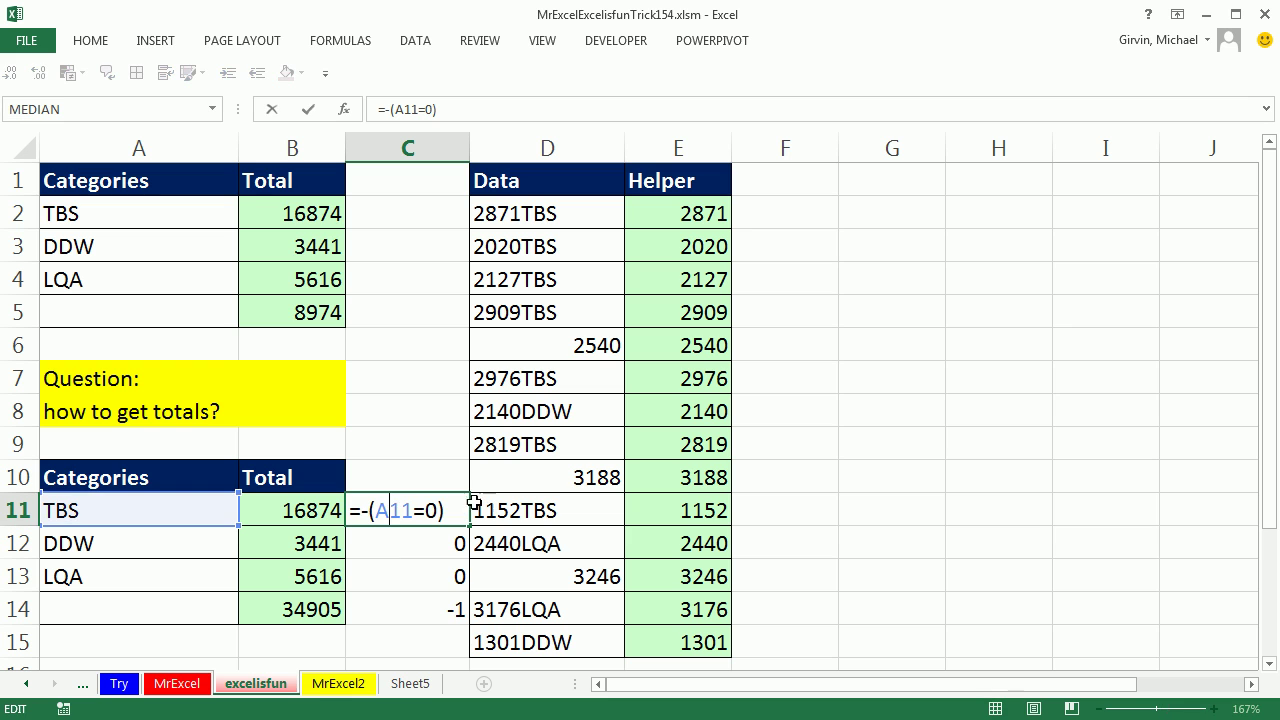
pyautogui.click(451, 511)
pyautogui.write('*su')
pyautogui.press('Tab')
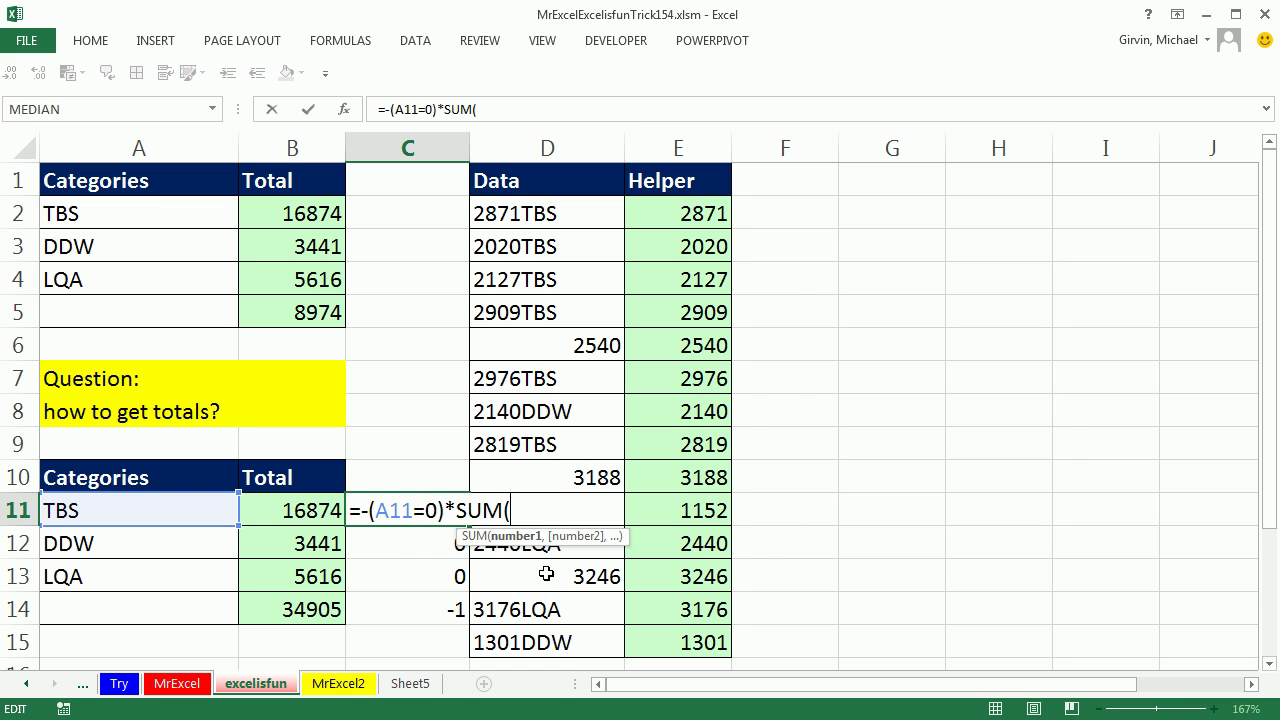
pyautogui.click(313, 479)
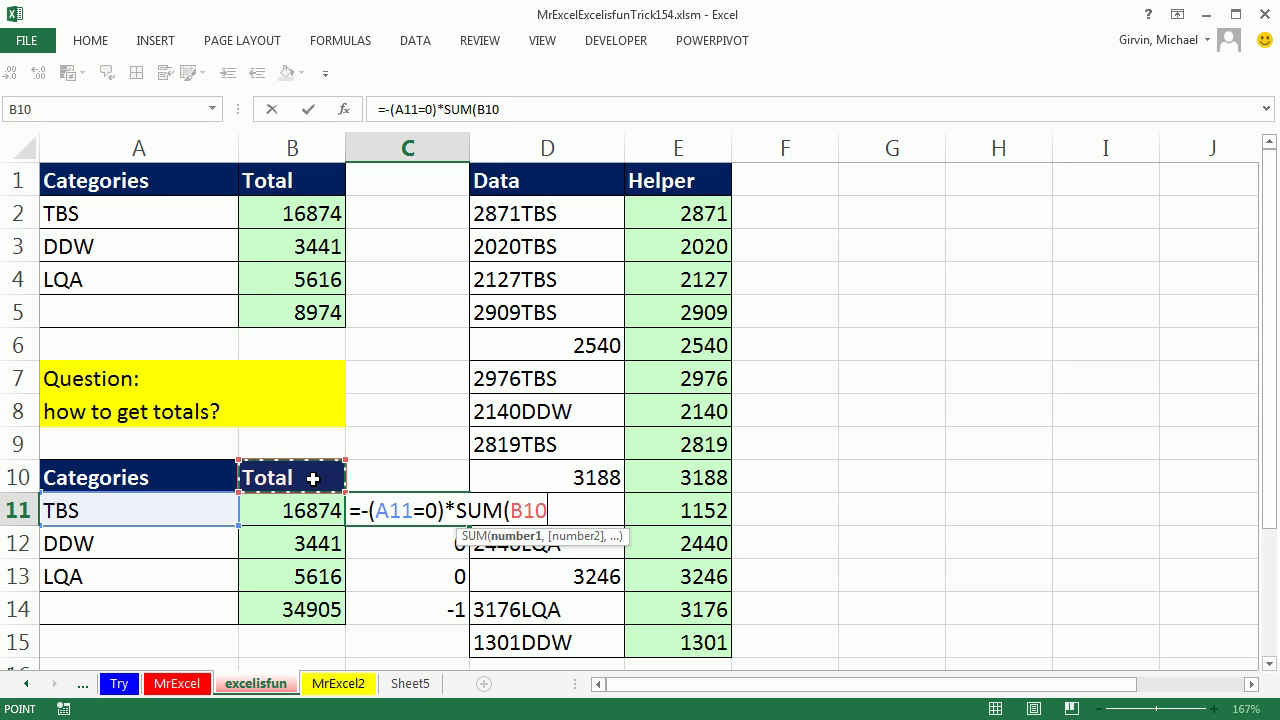
pyautogui.press('F8')
pyautogui.write(')')
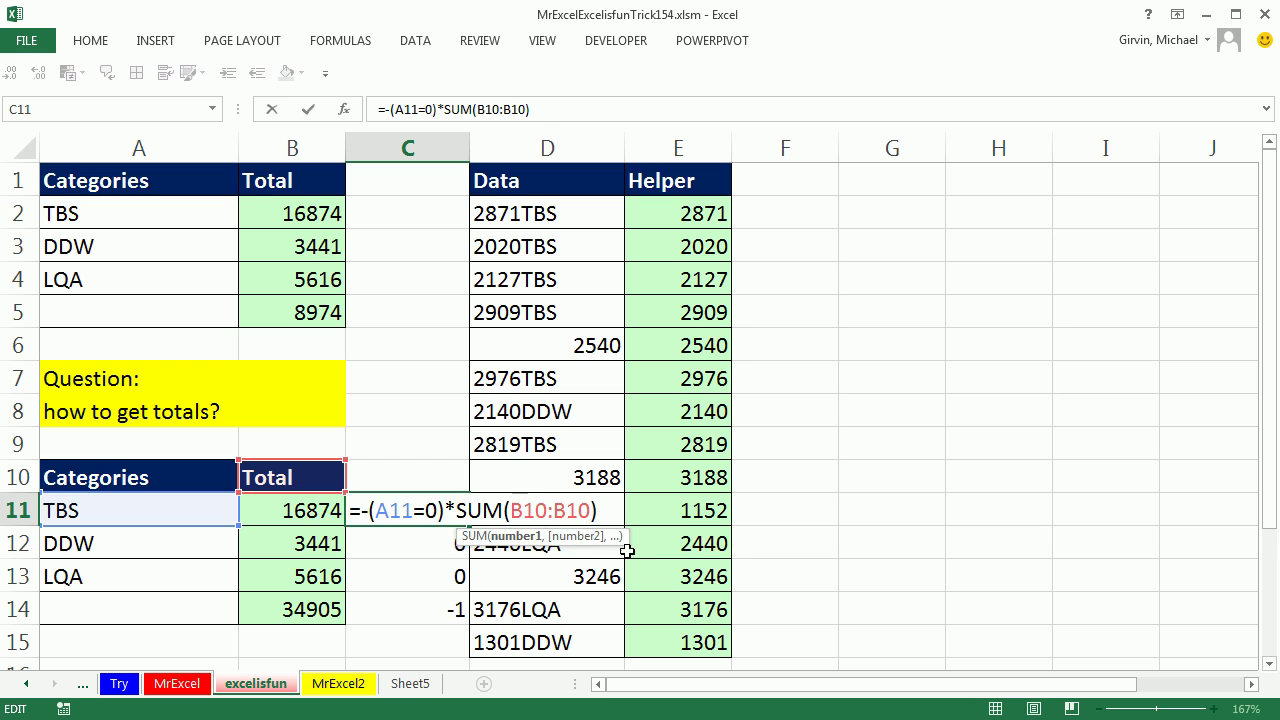
# - Make the sum's starting reference absolute so C11 reads =-(A11=0)*SUM($B$10:B10), and copy it down through C14
pyautogui.press('Left')
pyautogui.press('Left')
pyautogui.press('Left')
pyautogui.press('Left')
pyautogui.press('Left')
pyautogui.press('Left')
pyautogui.press('Left')
pyautogui.press('F4')
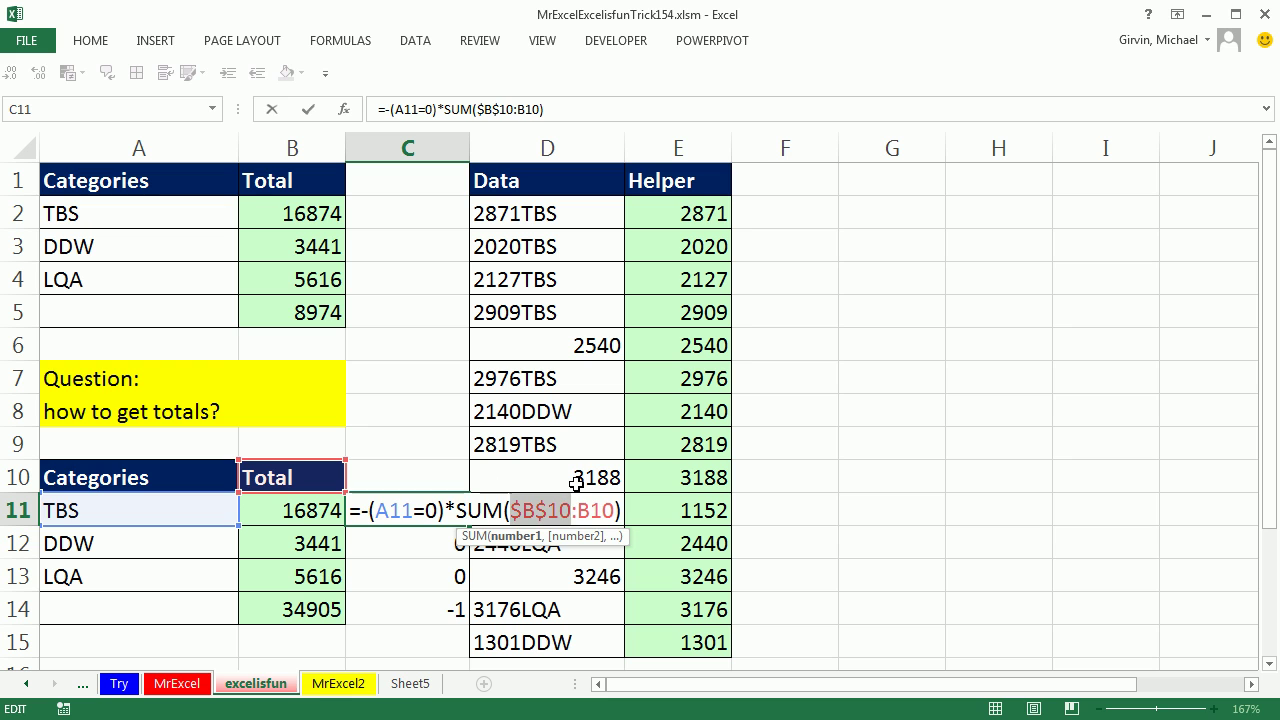
pyautogui.hotkey('ctrl', 'Return')
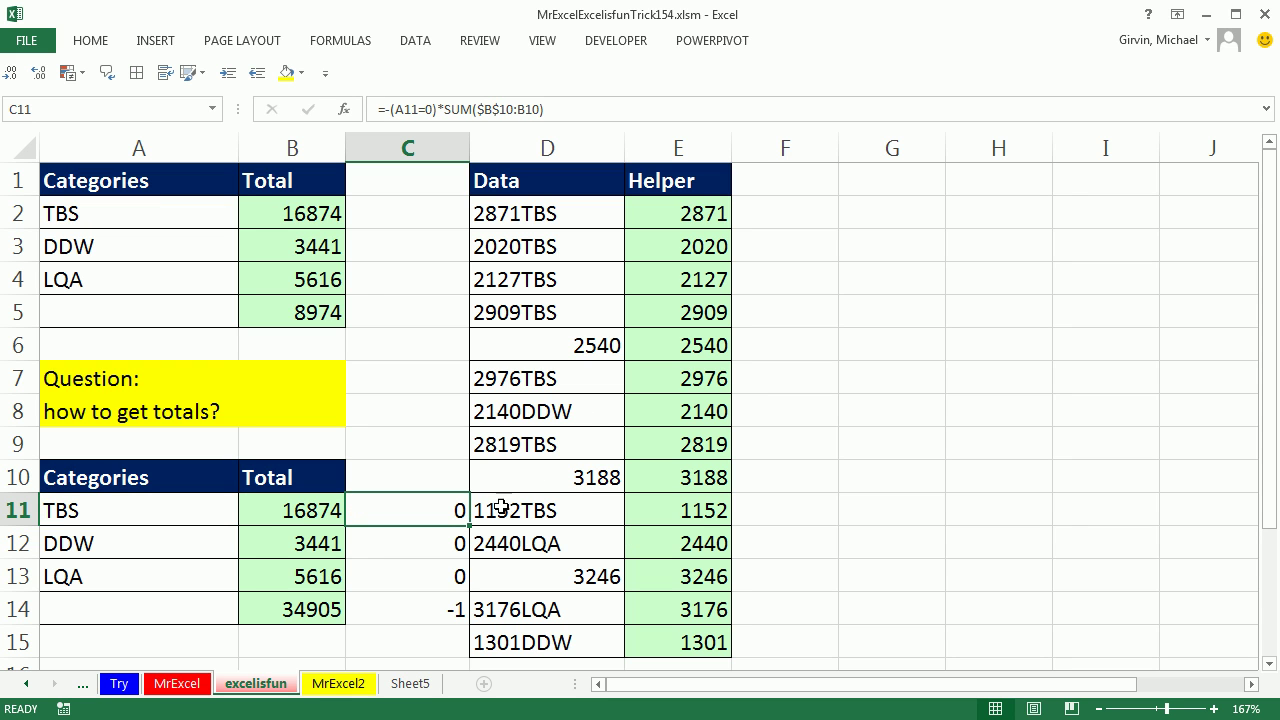
pyautogui.moveTo(470, 525); pyautogui.dragTo(471, 634)
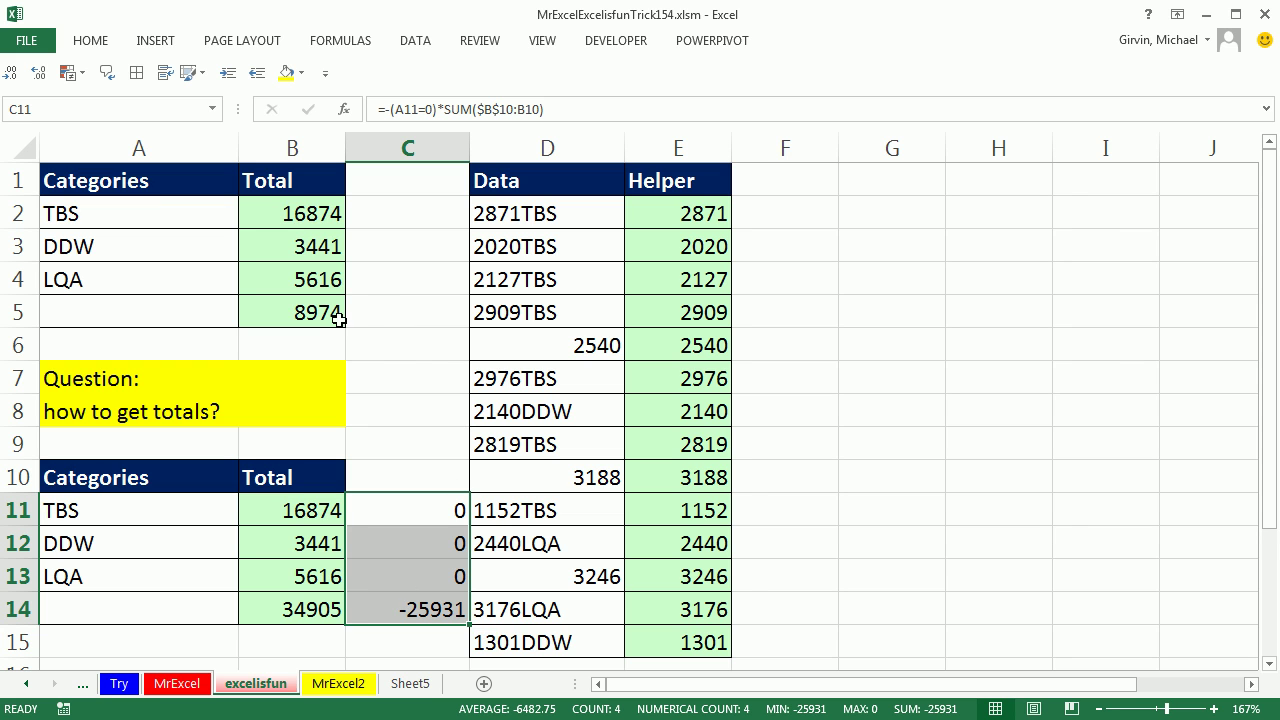
# - Copy the expression -(A11=0)*SUM($B$10:B10) from C11's formula without the equals sign, leaving the cell unmodified
pyautogui.click(437, 512)
pyautogui.doubleClick(437, 512)
pyautogui.press('Home')
pyautogui.press('Right')
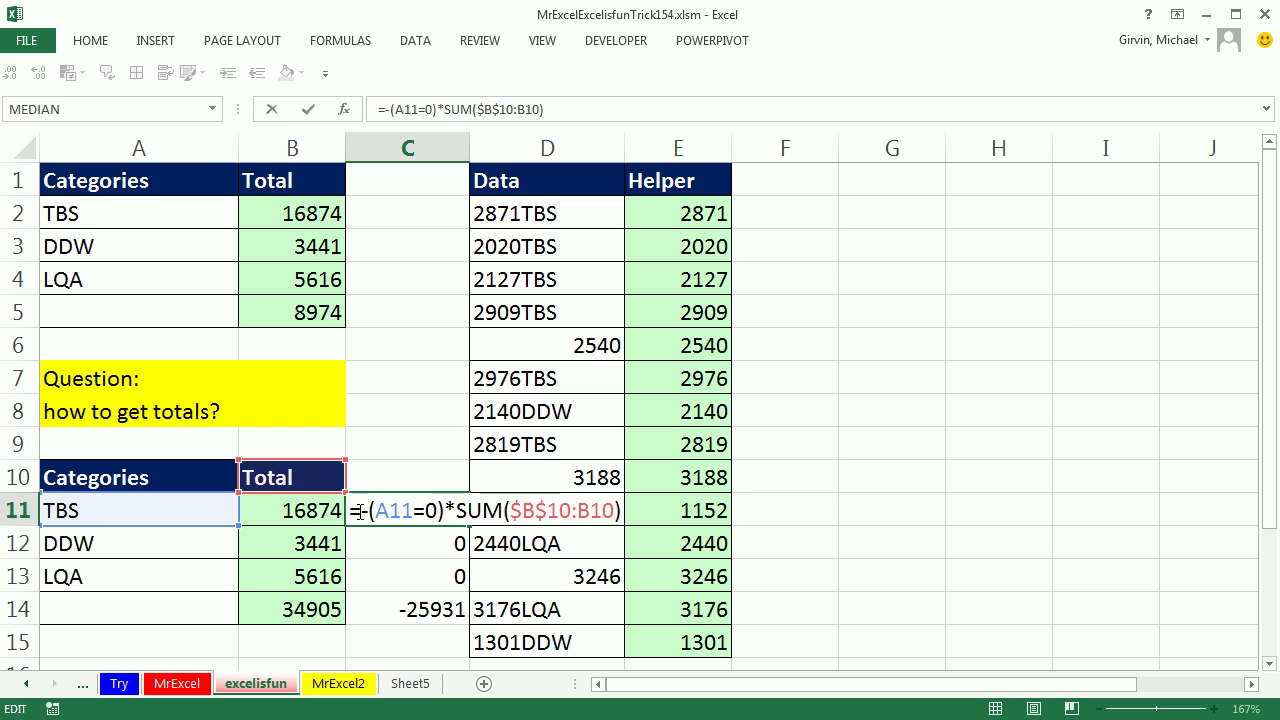
pyautogui.hotkey('shift', 'End')
pyautogui.hotkey('ctrl', 'c')
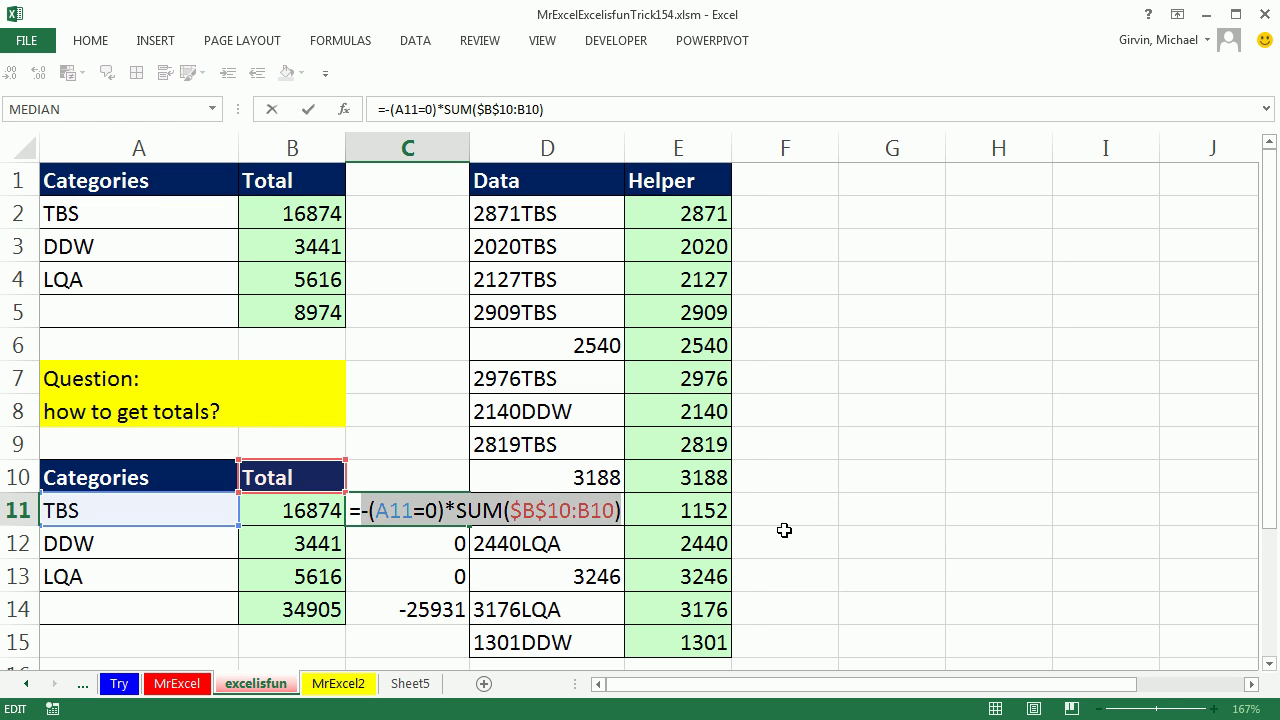
pyautogui.press('Escape')
# - Append the copied expression -(A11=0)*SUM($B$10:B10) to the end of B11's SUMPRODUCT formula, keeping B11 selected
pyautogui.click(304, 510)
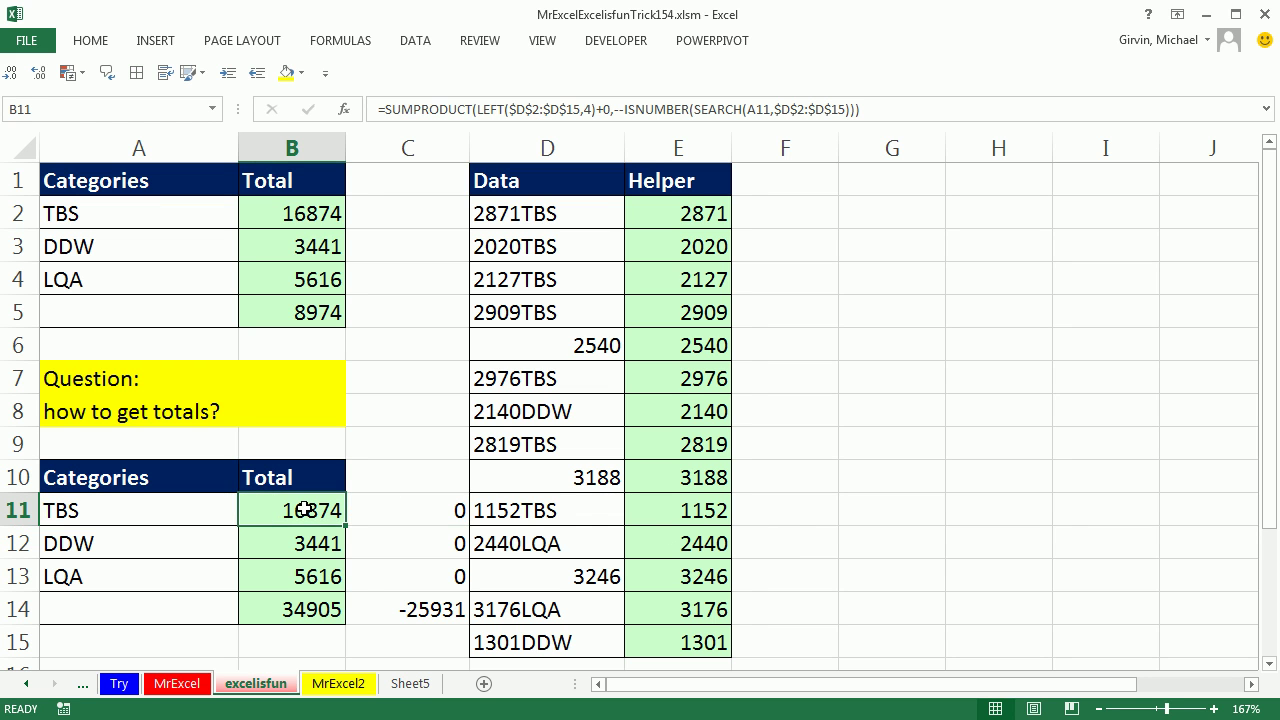
pyautogui.doubleClick(304, 510)
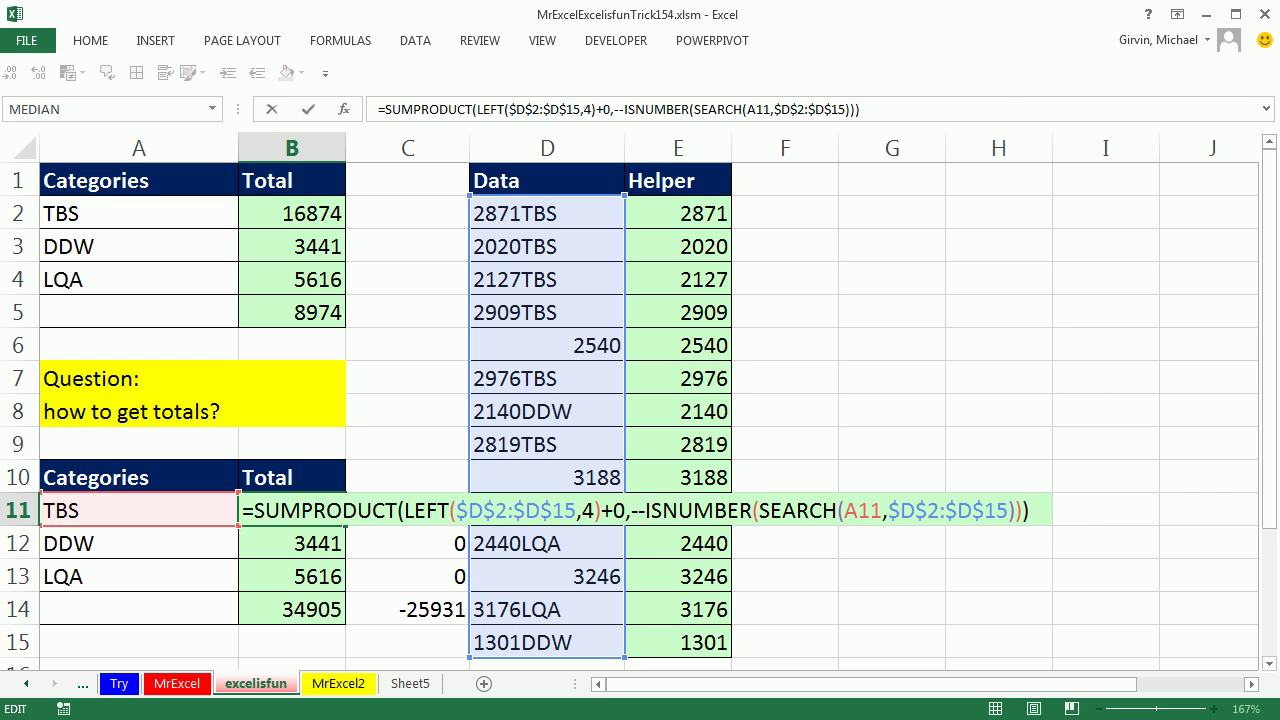
pyautogui.hotkey('ctrl', 'v')
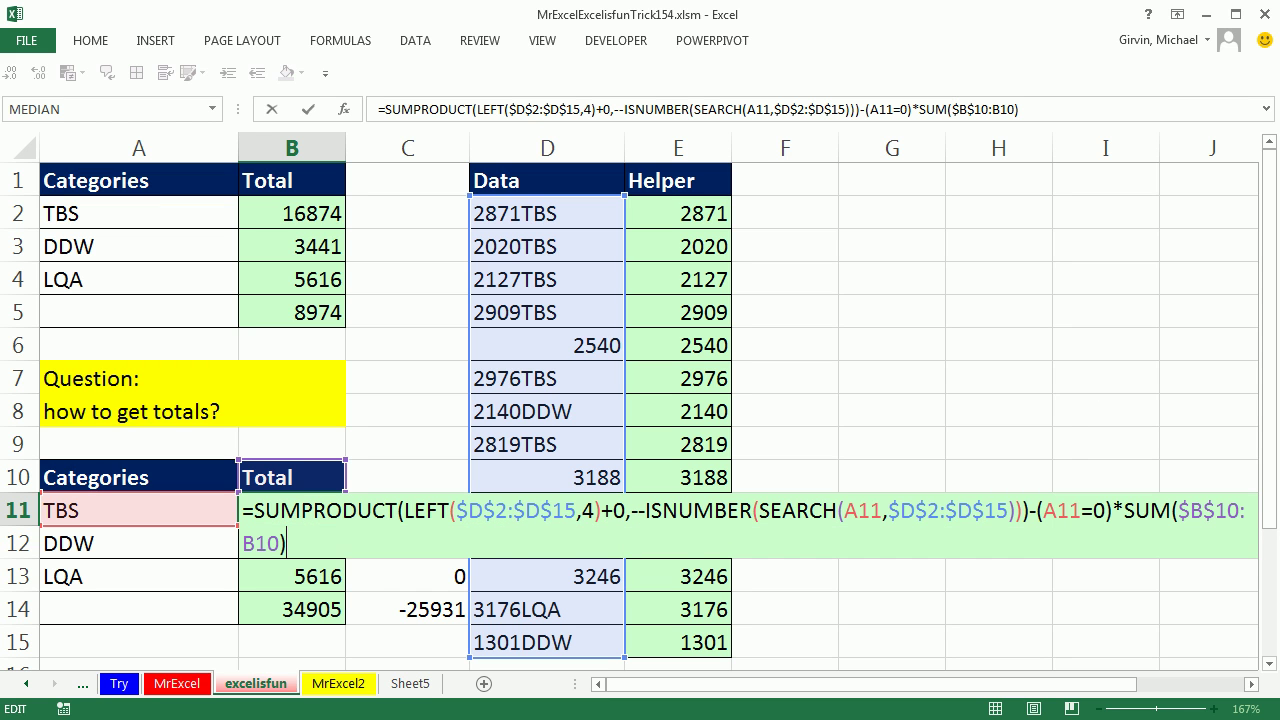
pyautogui.hotkey('ctrl', 'Return')
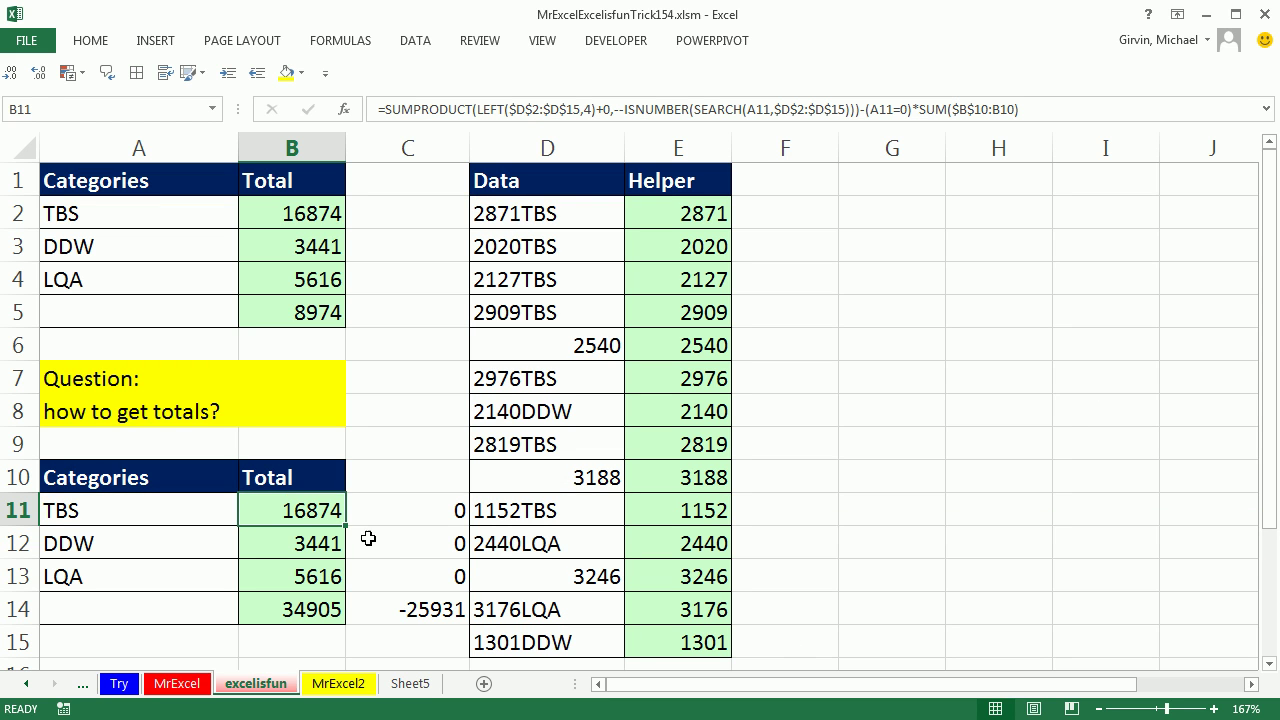
# - Copy the extended SUMPRODUCT formula from B11 down through B14 and inspect the copied formula in B14
pyautogui.moveTo(345, 524); pyautogui.dragTo(344, 622)
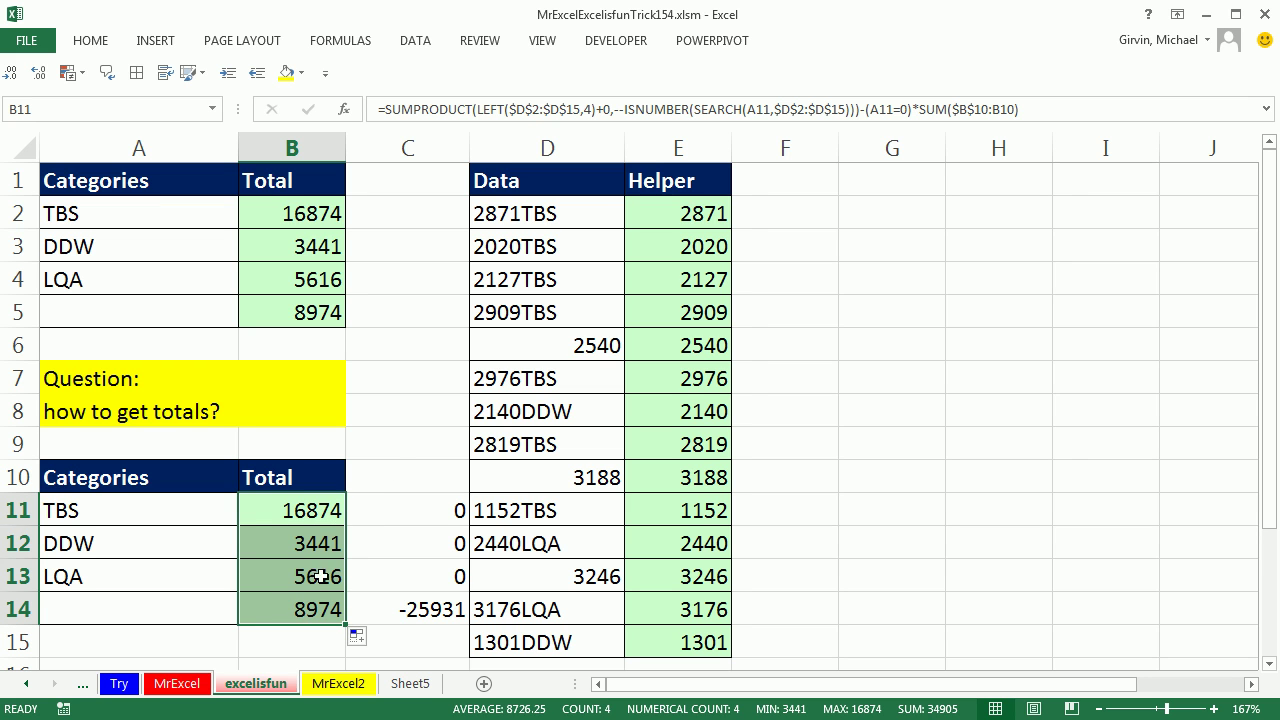
pyautogui.doubleClick(288, 608)
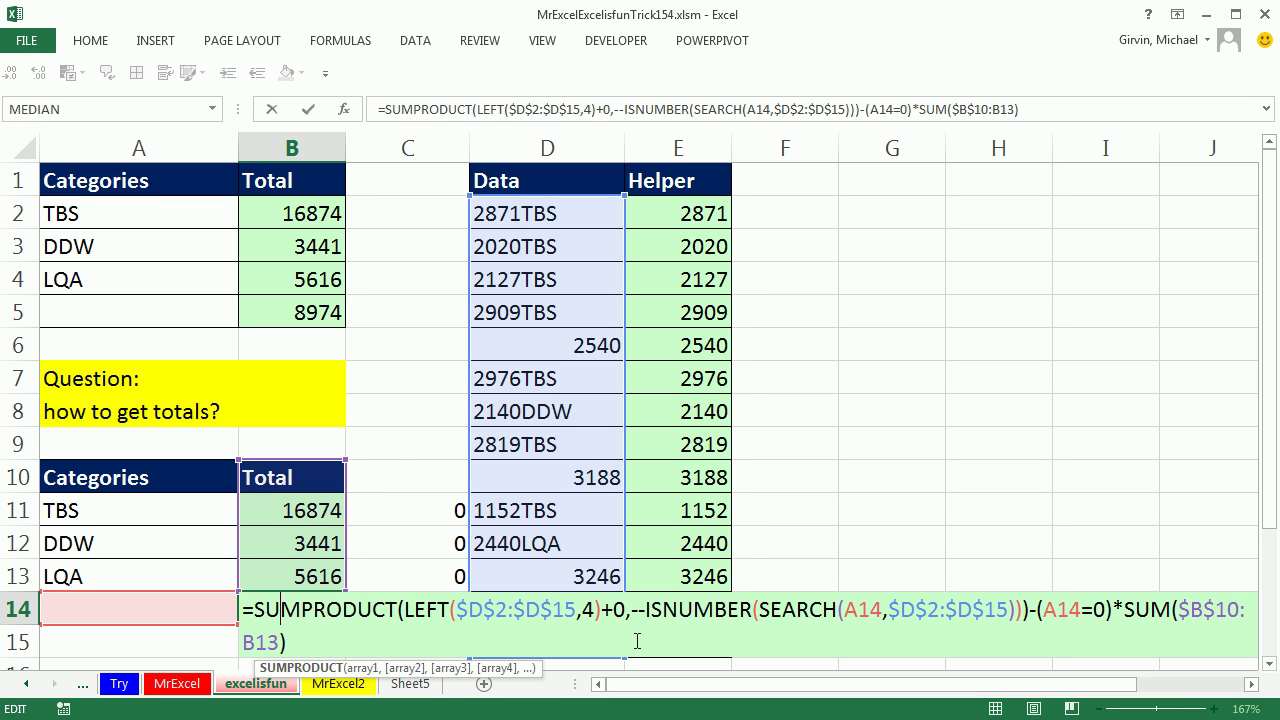